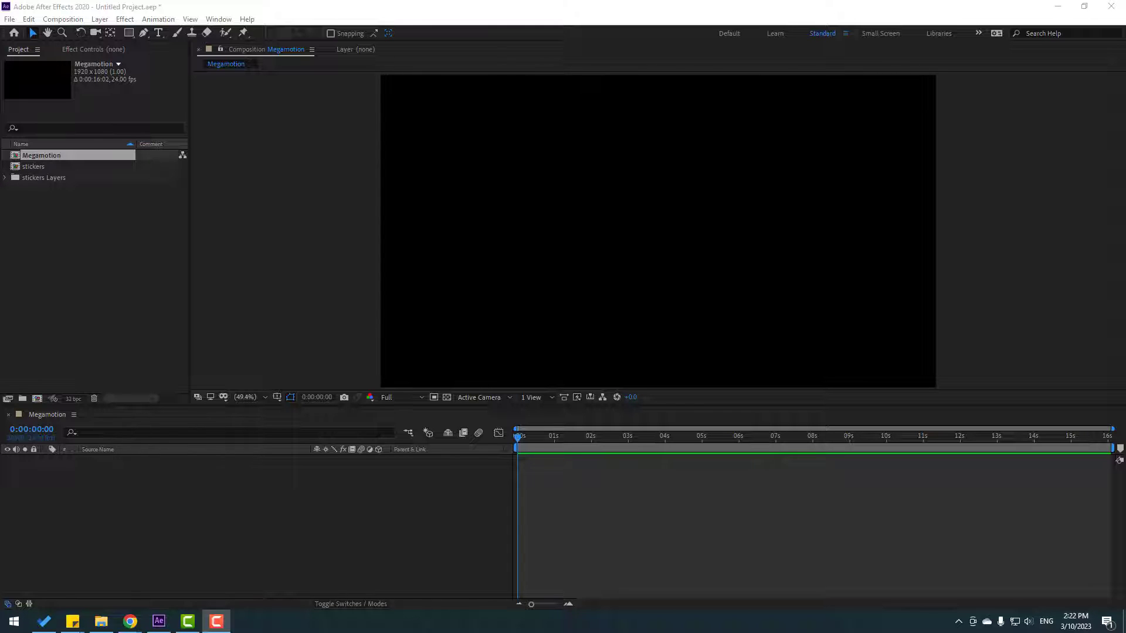
- Open the AtomX extension, enlarge its floating window and dock it beside the composition viewer
click(219, 19)
mouse_move(260, 82)
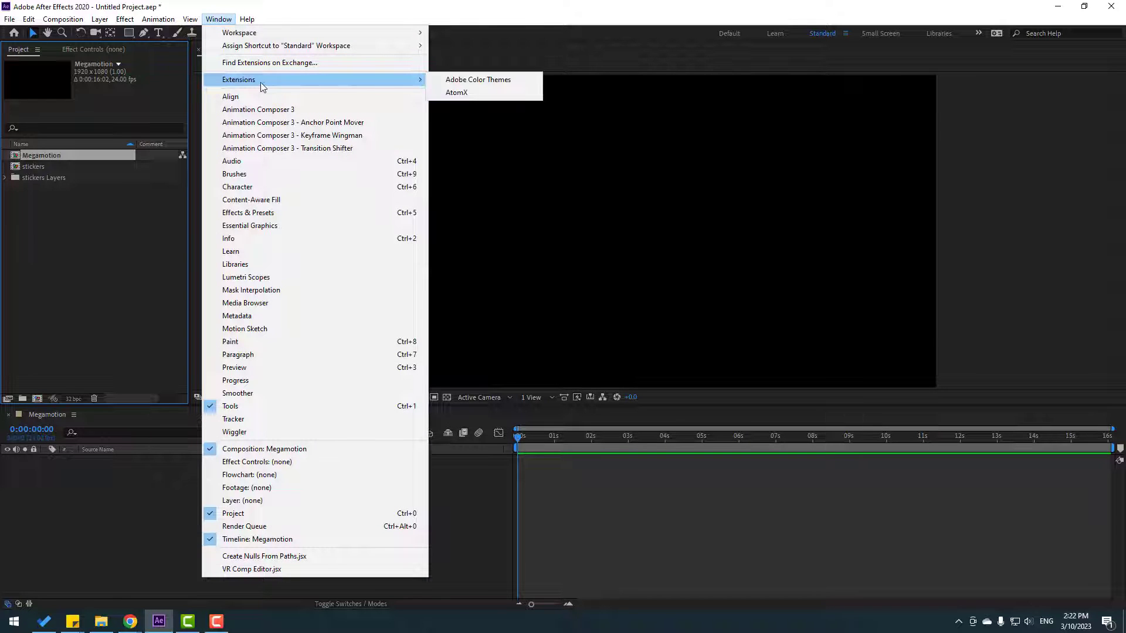
click(481, 93)
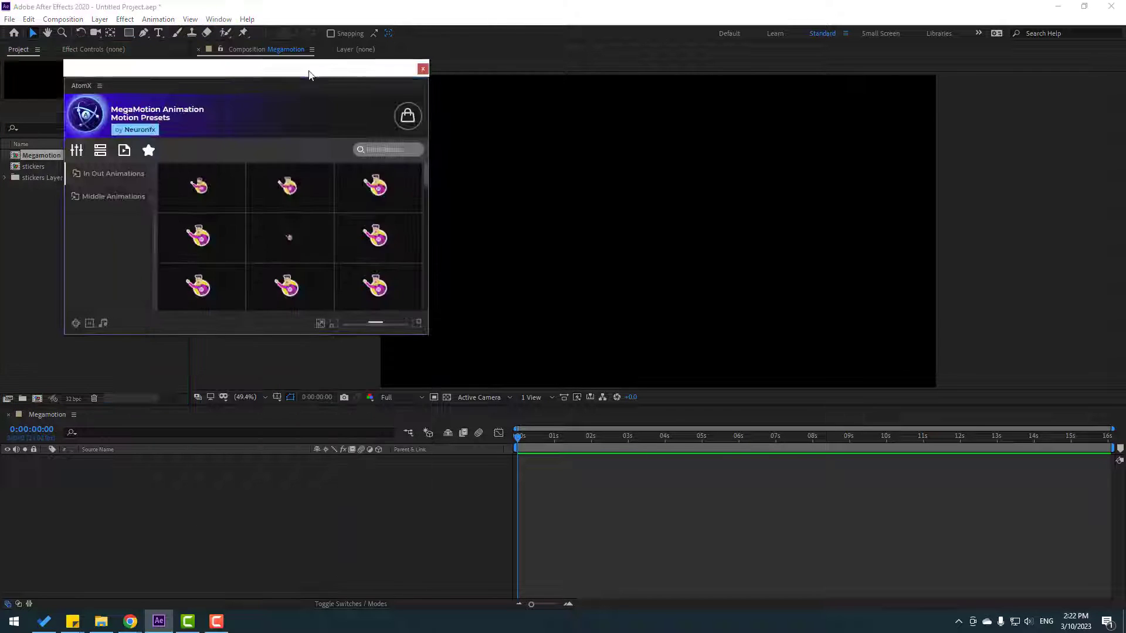
drag(309, 67, 641, 53)
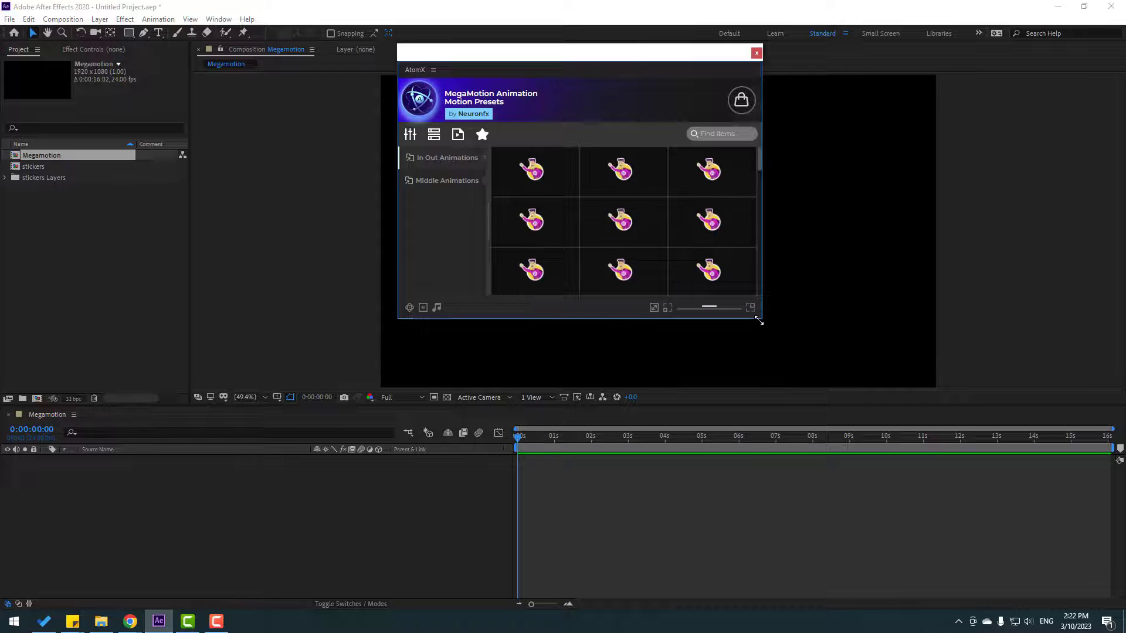
drag(758, 321, 871, 474)
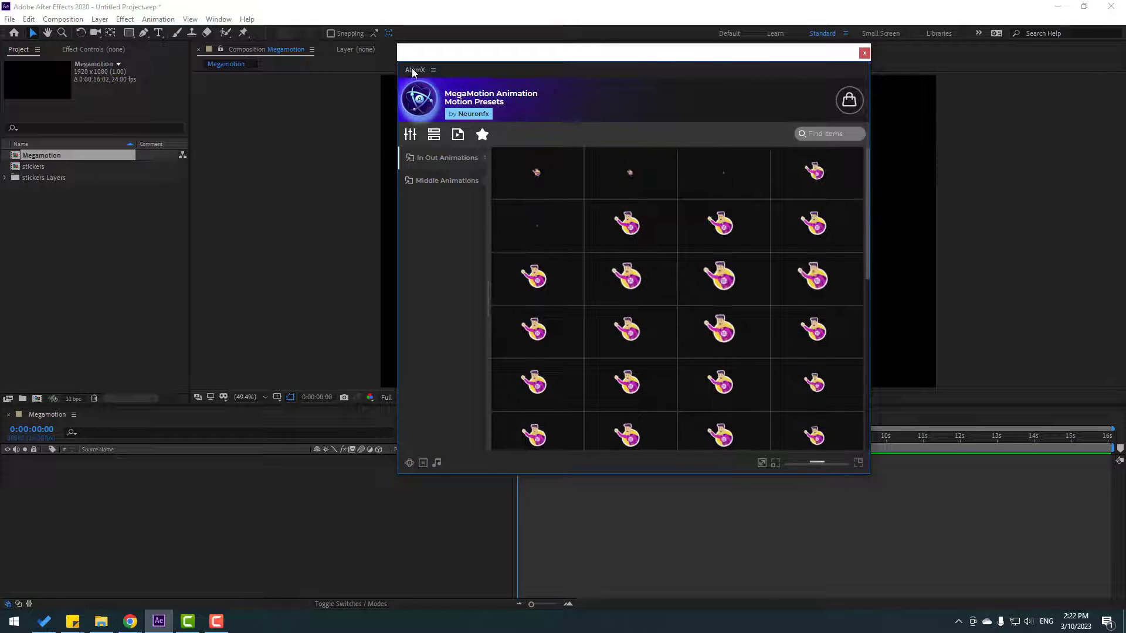
drag(415, 69, 1108, 78)
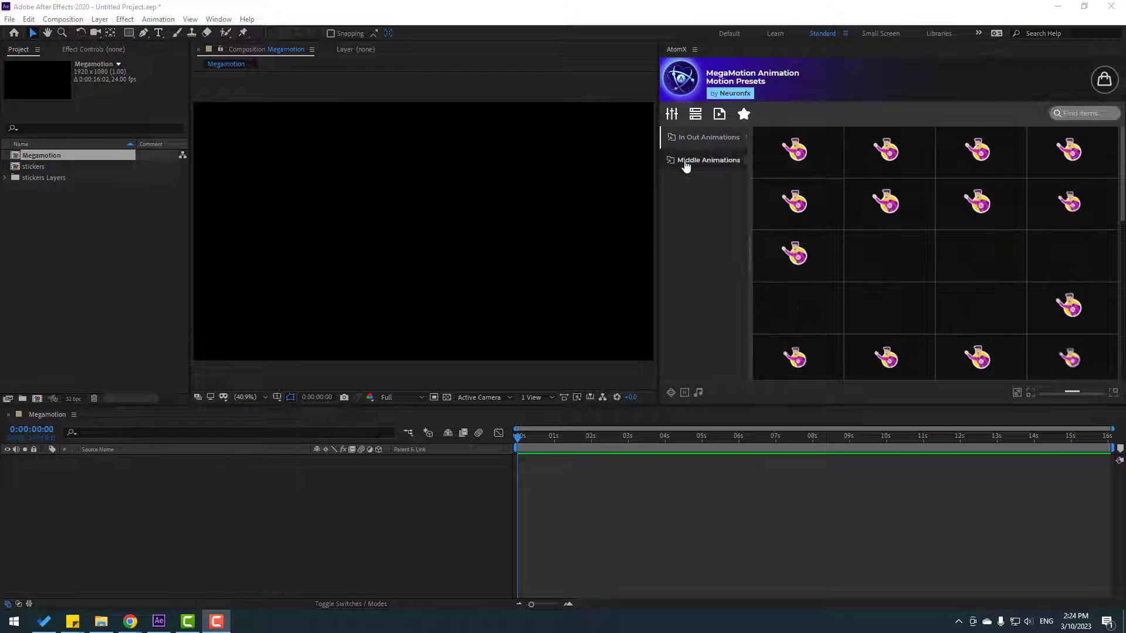
- Expand the In Out Animations category and look through its preset subcategories
click(707, 139)
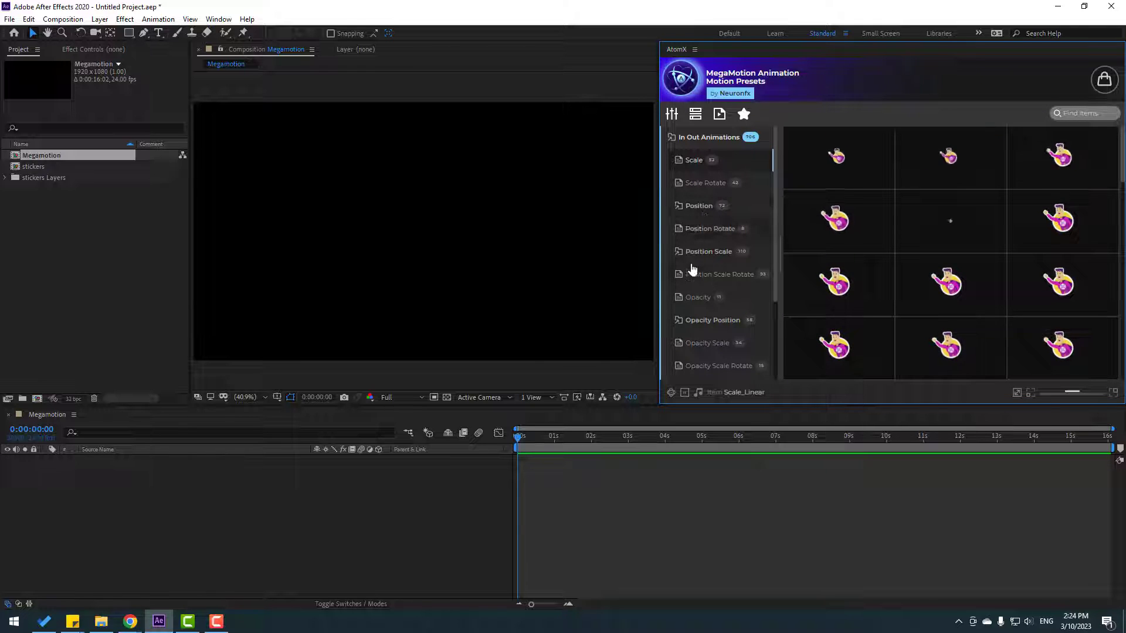
drag(775, 240, 771, 329)
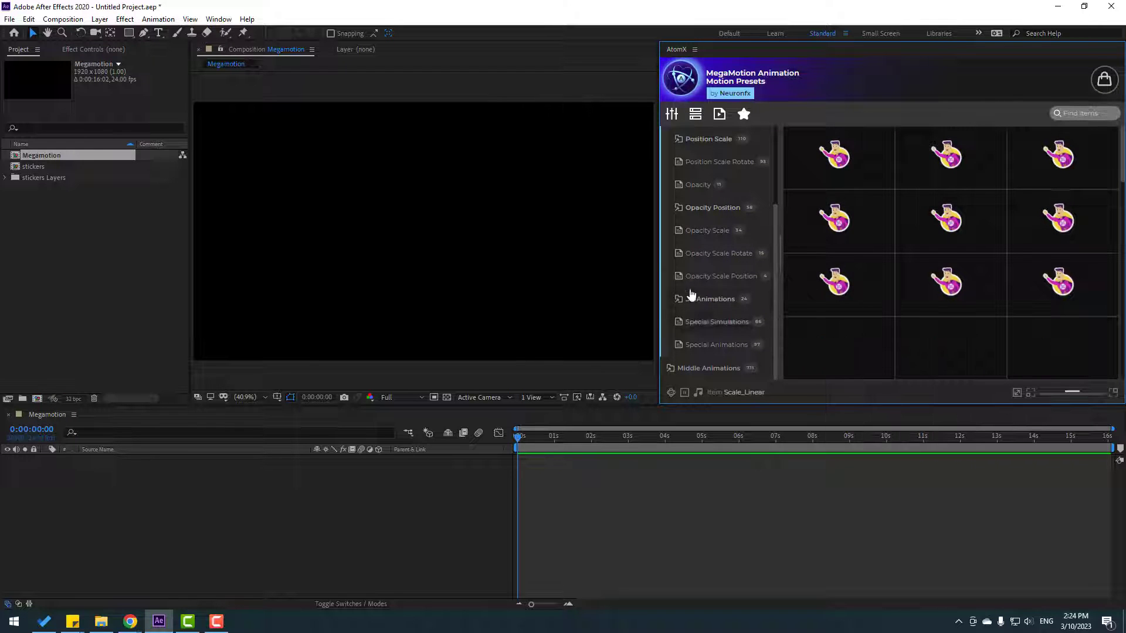
scroll(722, 309, up, 2)
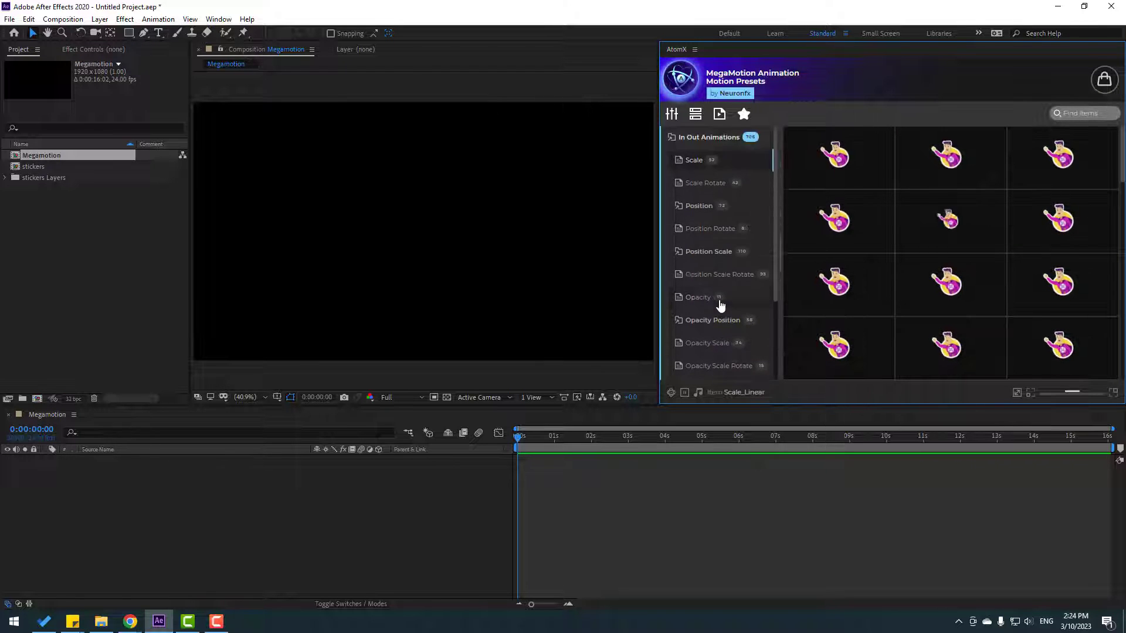
- Copy the rightmost shoe layer from the stickers composition and paste it into the Megamotion composition
double_click(34, 167)
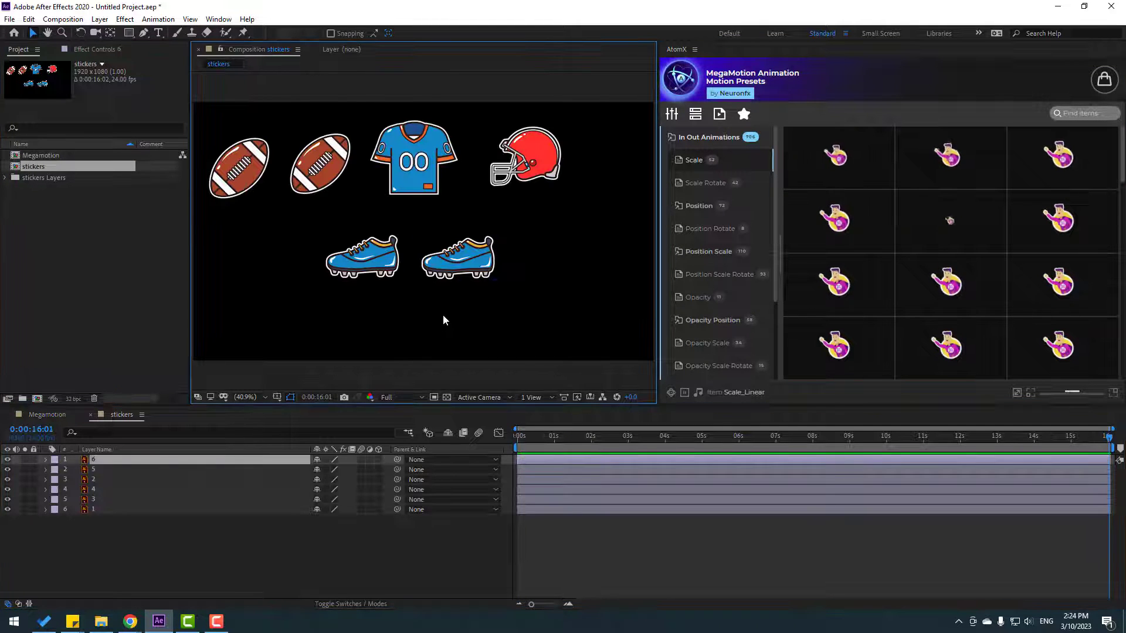
click(452, 265)
click(454, 262)
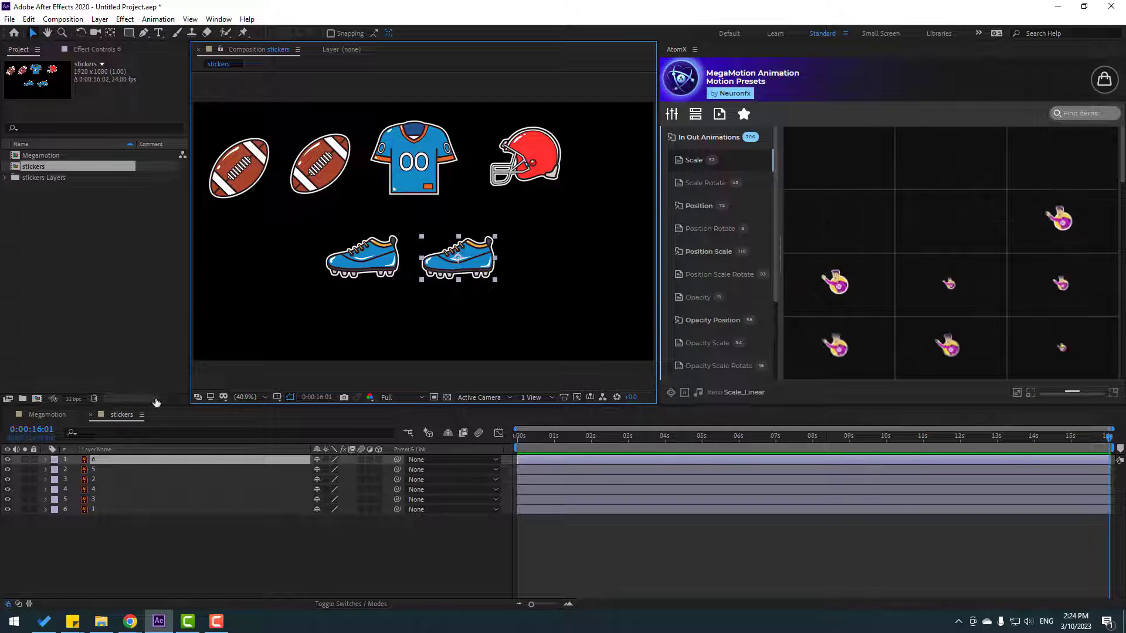
click(45, 414)
key(ctrl+v)
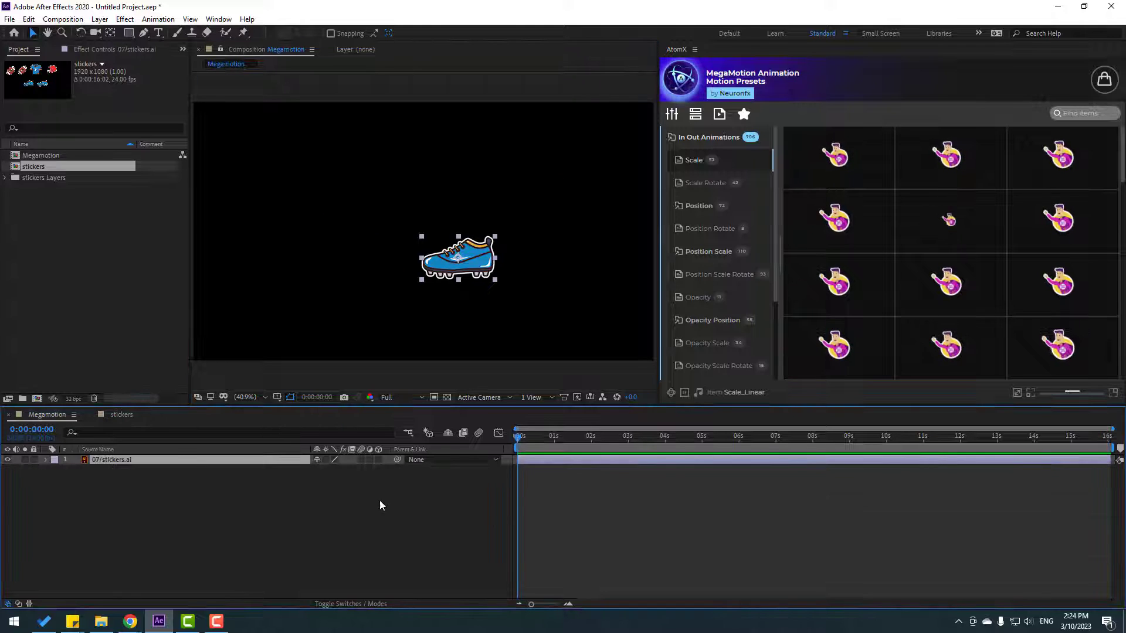
- Show the AtomX toolbar and try the shoe's anchor point at its left edge before returning it to the centre
click(695, 116)
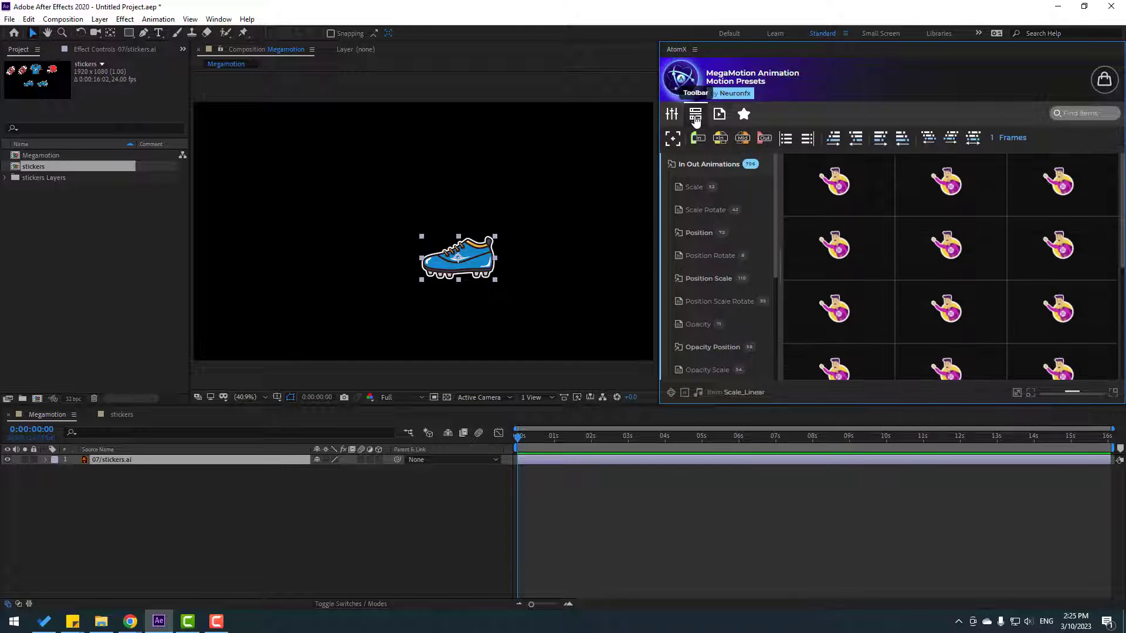
scroll(441, 316, up, 3)
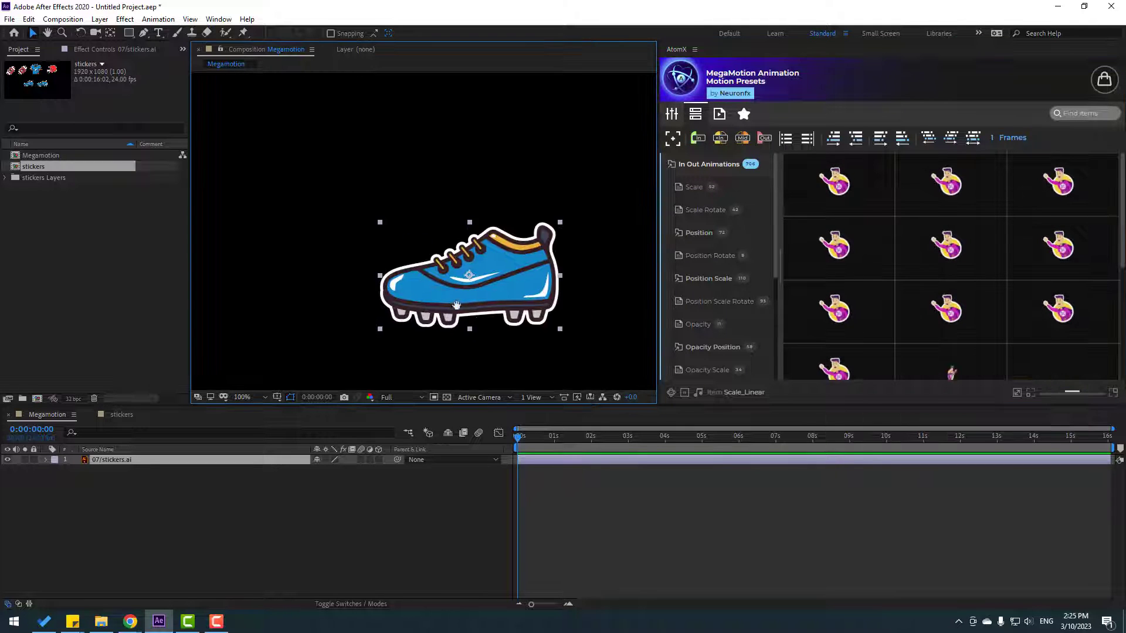
mouse_move(687, 130)
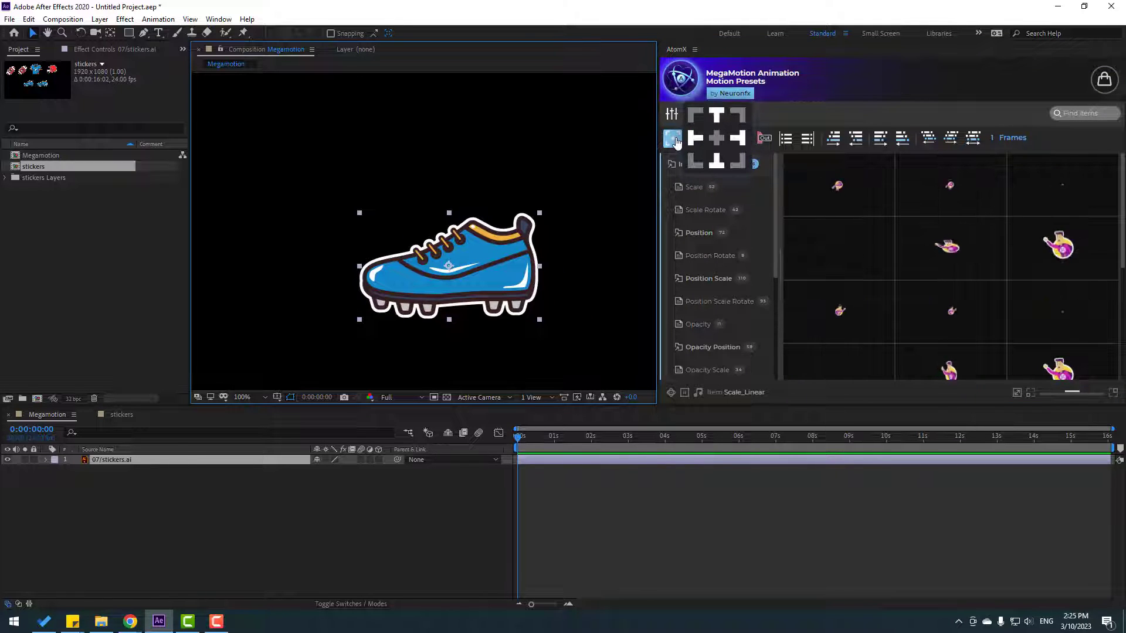
click(695, 141)
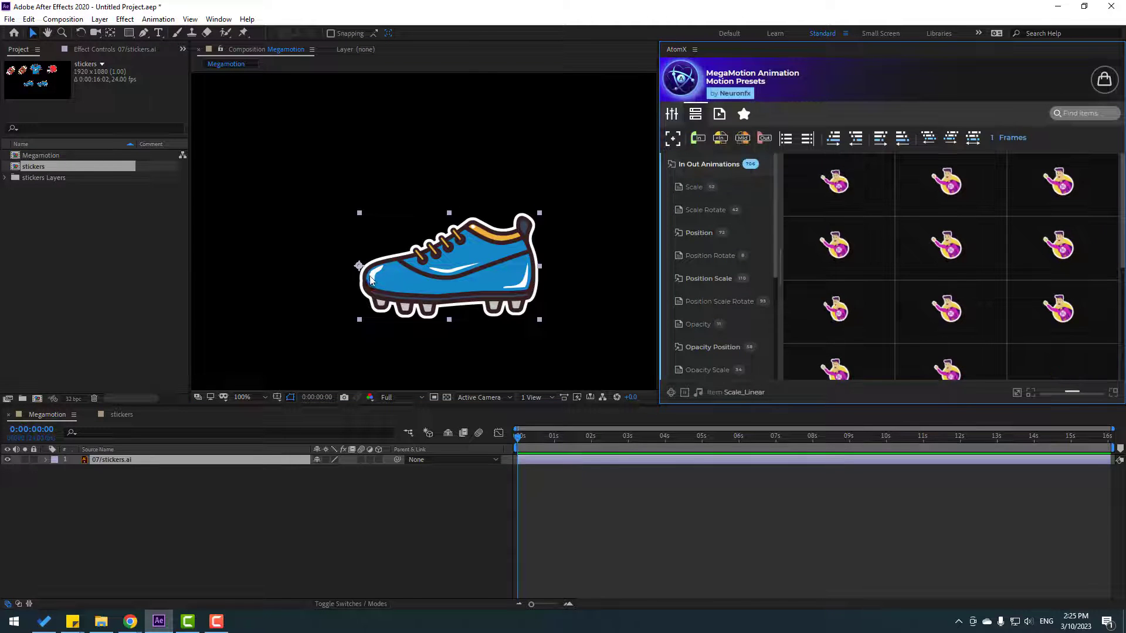
mouse_move(673, 136)
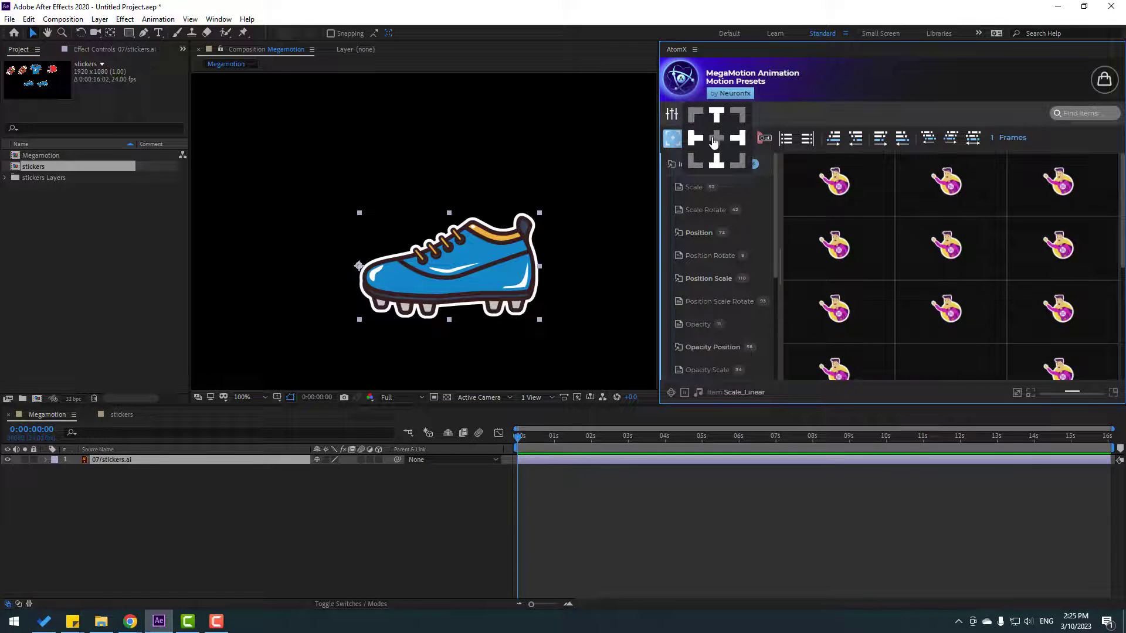
click(712, 132)
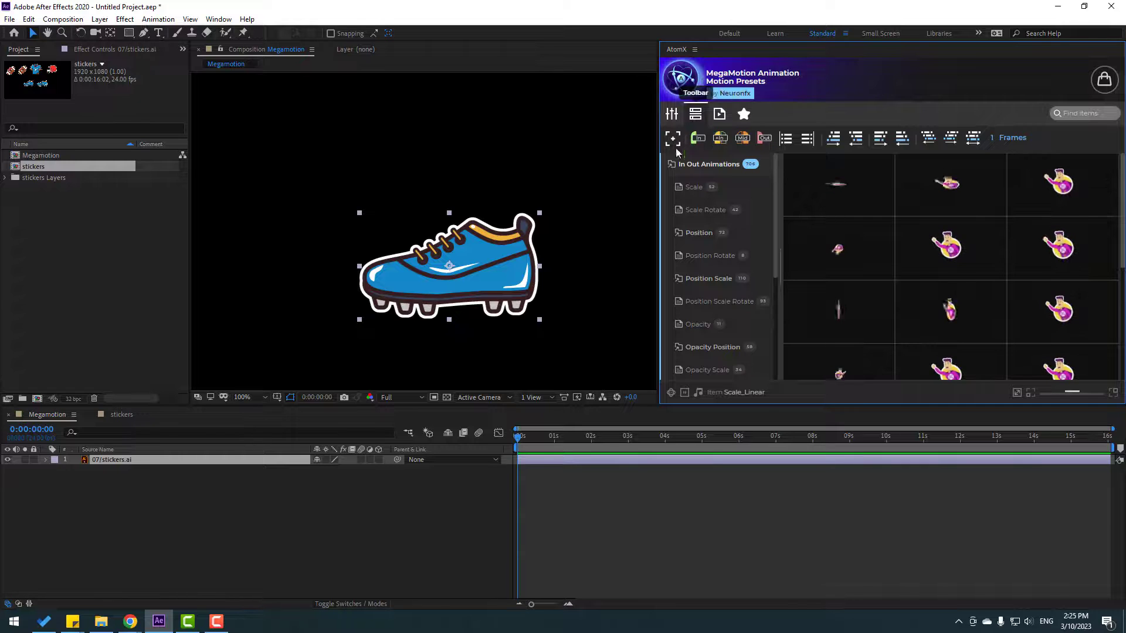
- Try the shoe's anchor point at its top centre and return it to the centre
mouse_move(673, 149)
click(718, 120)
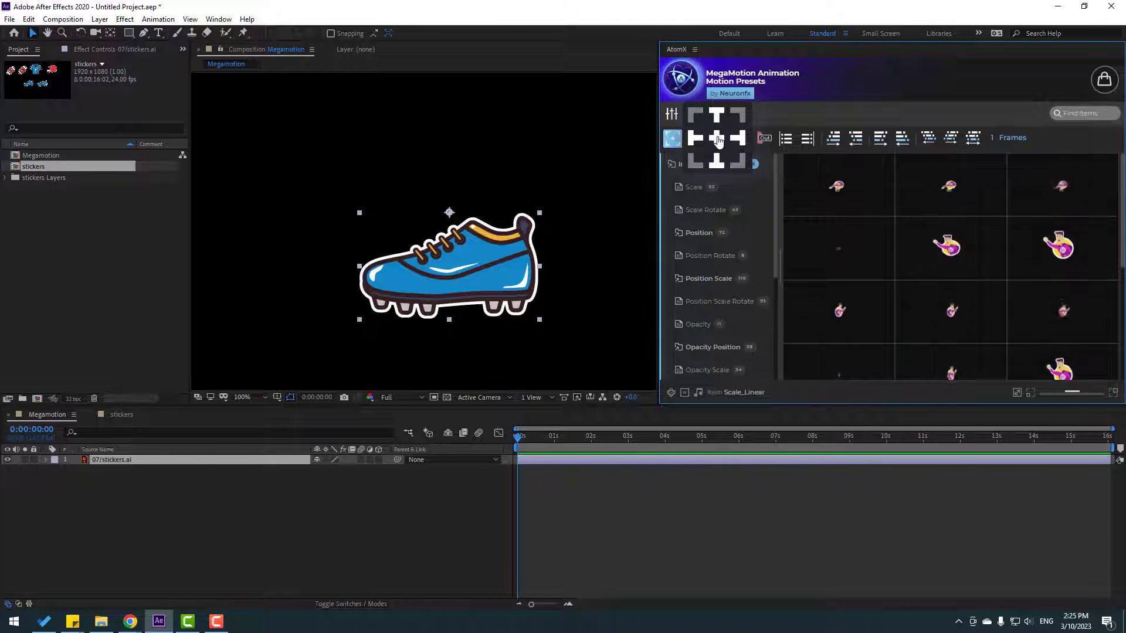
click(716, 144)
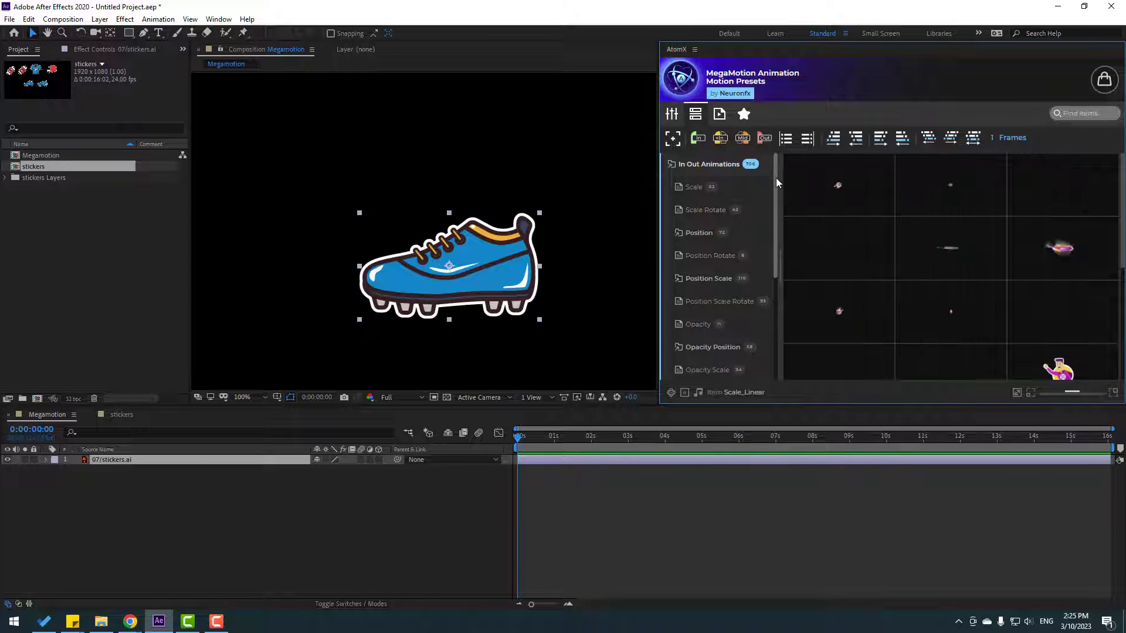
- Apply the Kick_Top_Left_2 preset from Position Scale Rotate to the shoe layer as an IN animation
scroll(776, 178, down, 1)
drag(776, 192, 770, 220)
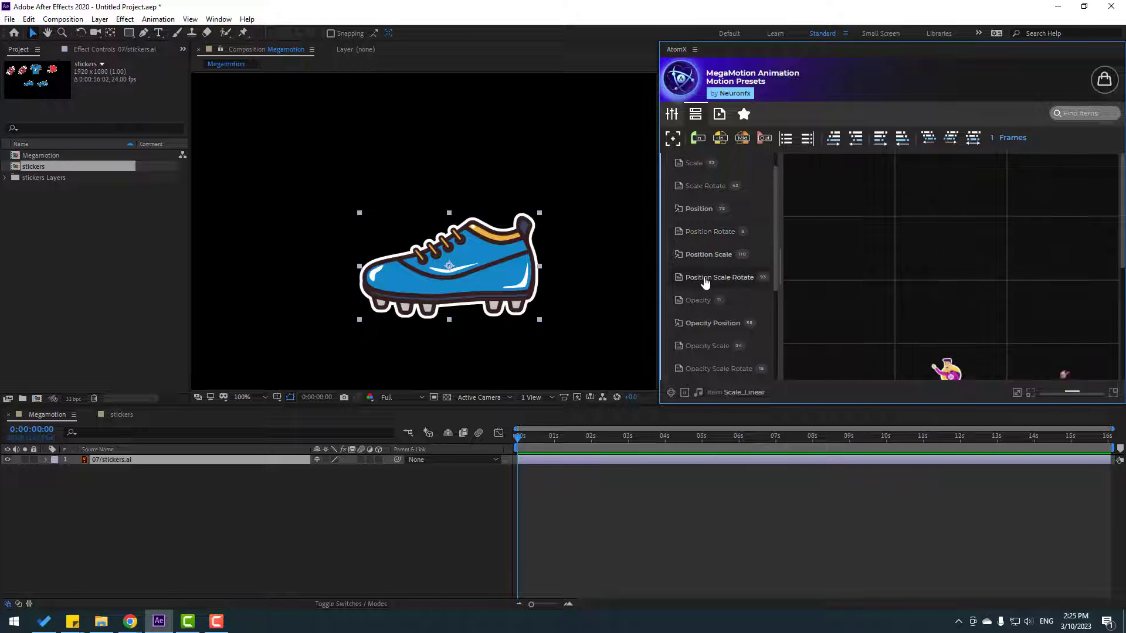
click(705, 282)
mouse_move(998, 274)
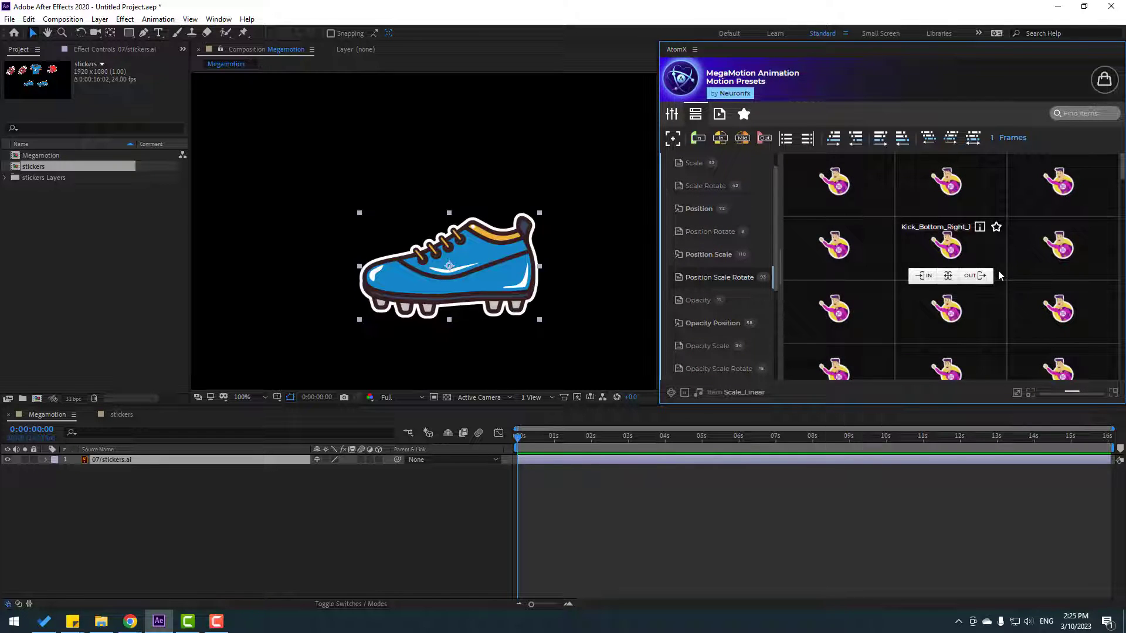
scroll(998, 273, down, 1)
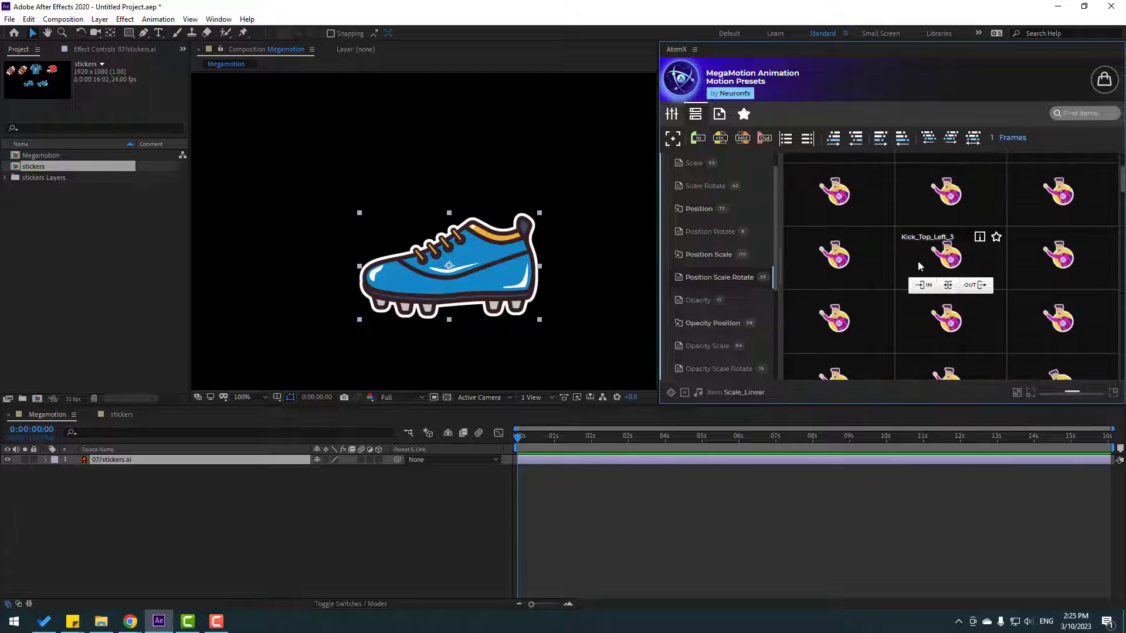
mouse_move(838, 251)
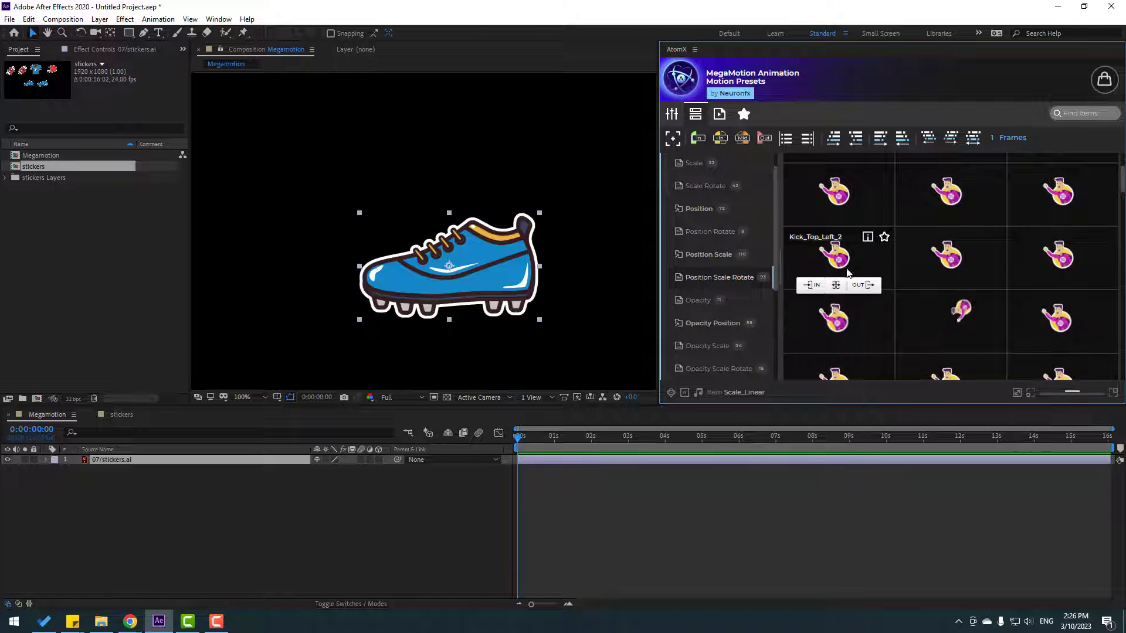
click(812, 286)
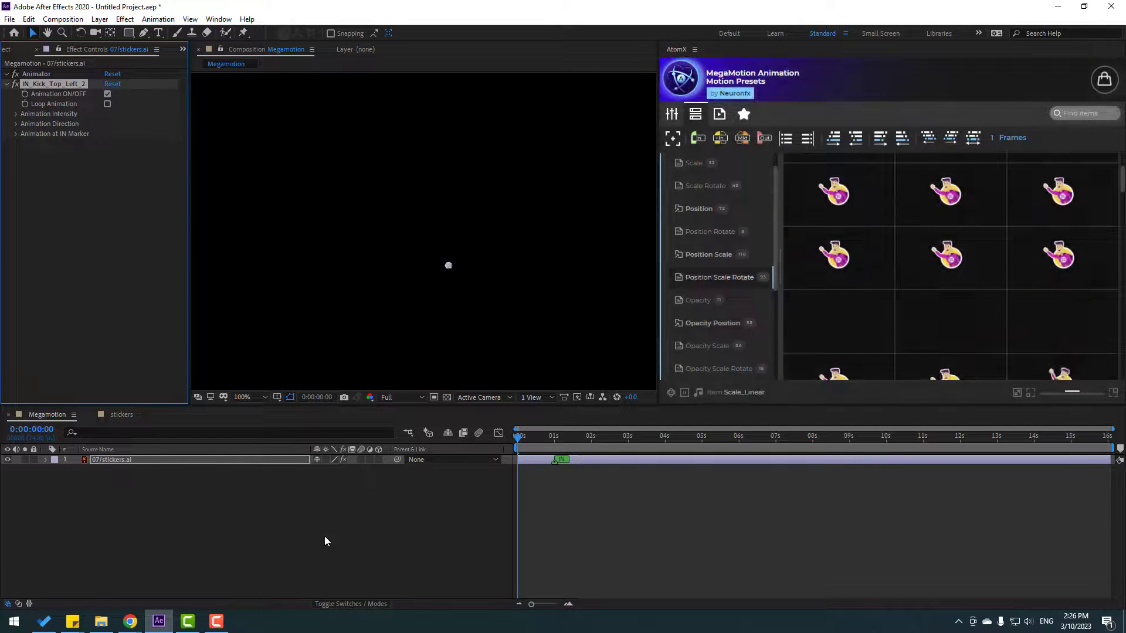
- Preview the shoe's entrance and lengthen it by moving the layer's IN marker to about 2 seconds, checking the playback
mouse_move(859, 277)
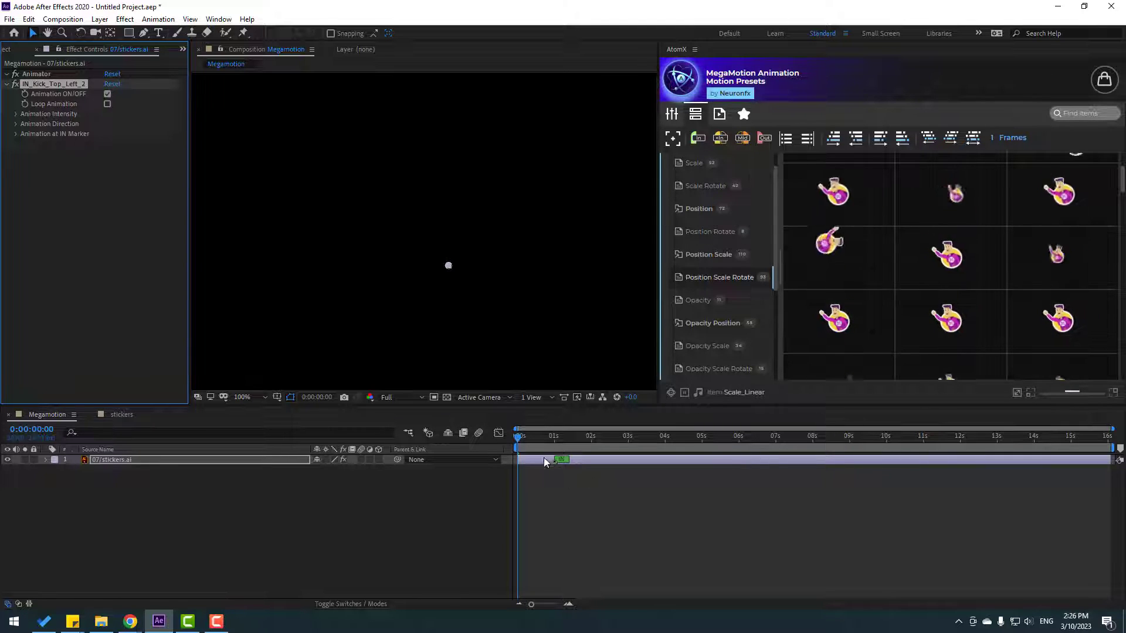
key(space)
scroll(249, 350, down, 2)
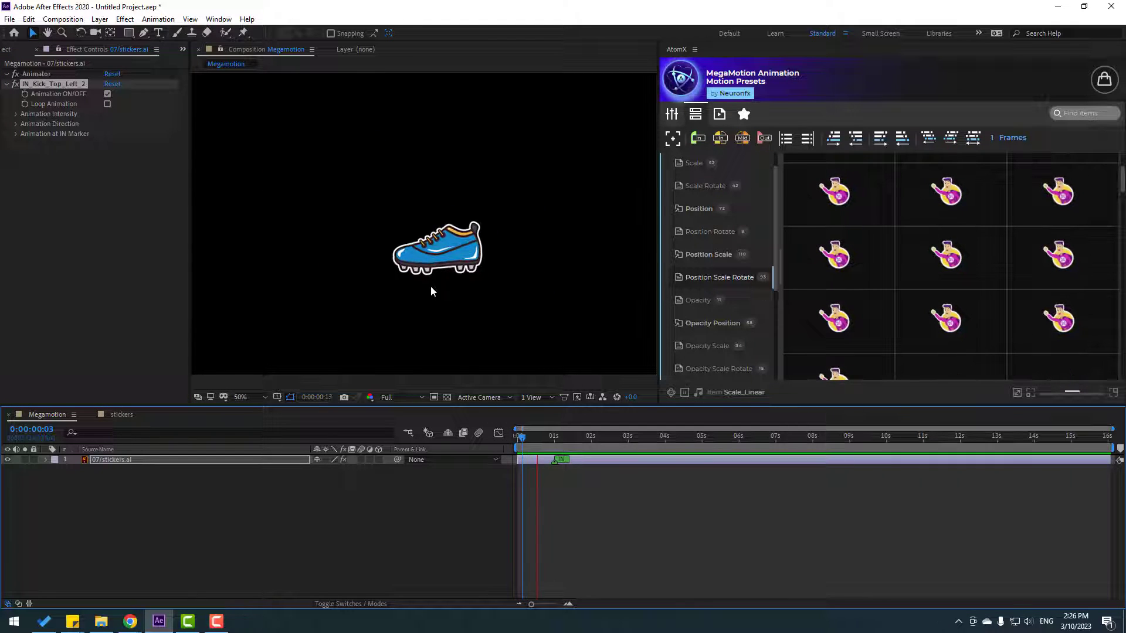
key(space)
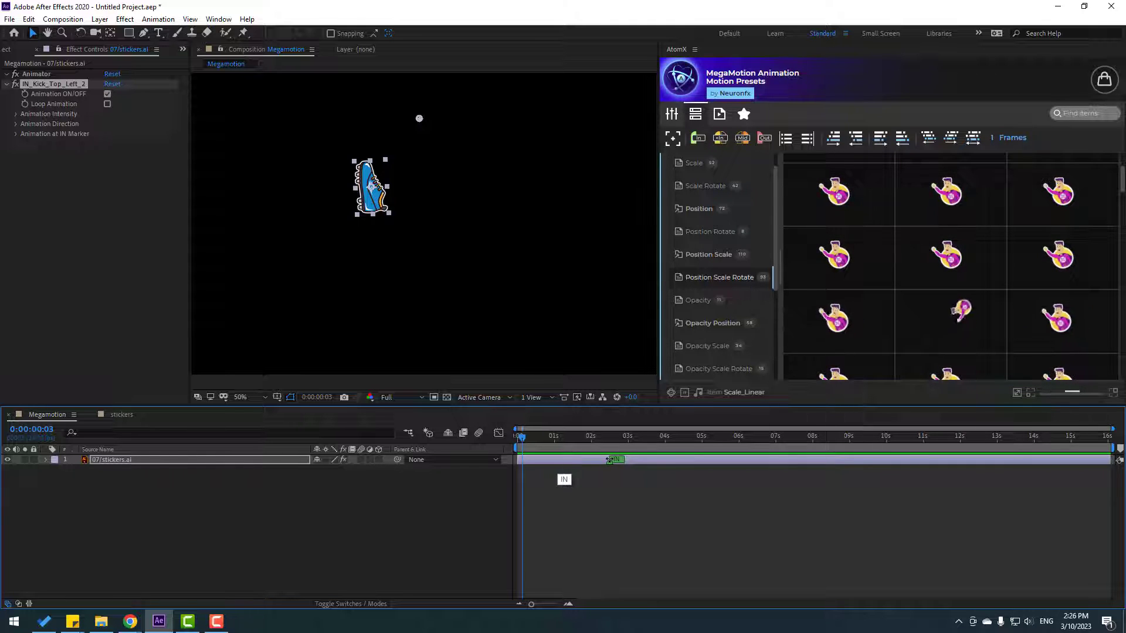
key(Home)
key(space)
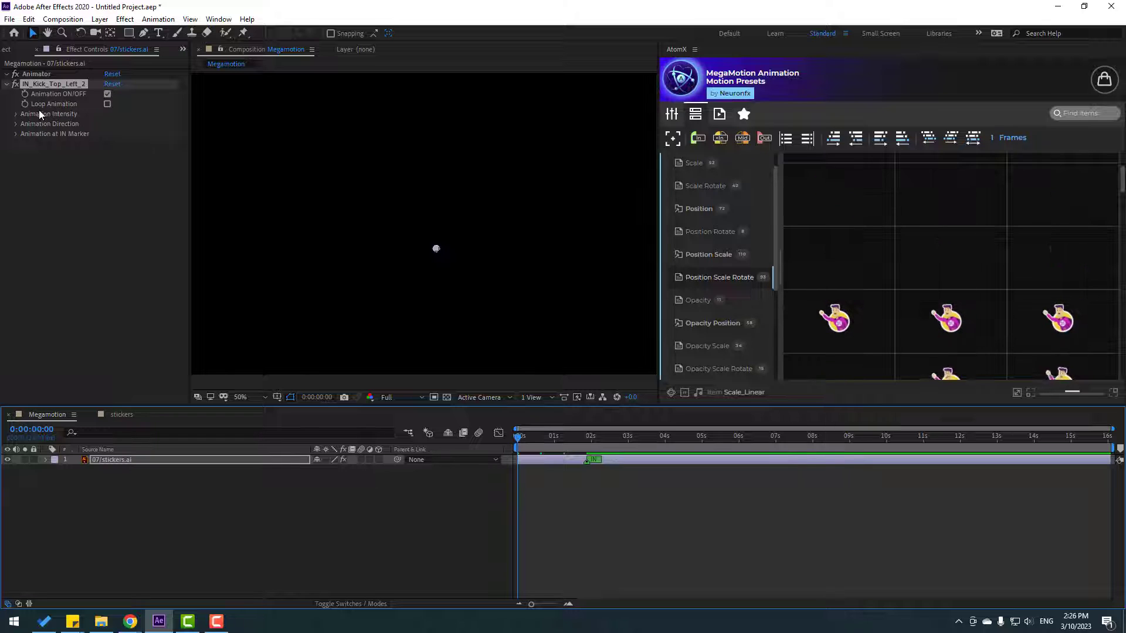
- Enable Loop Animation on the IN_Kick_Top_Left_2 effect and preview the shoe
click(108, 104)
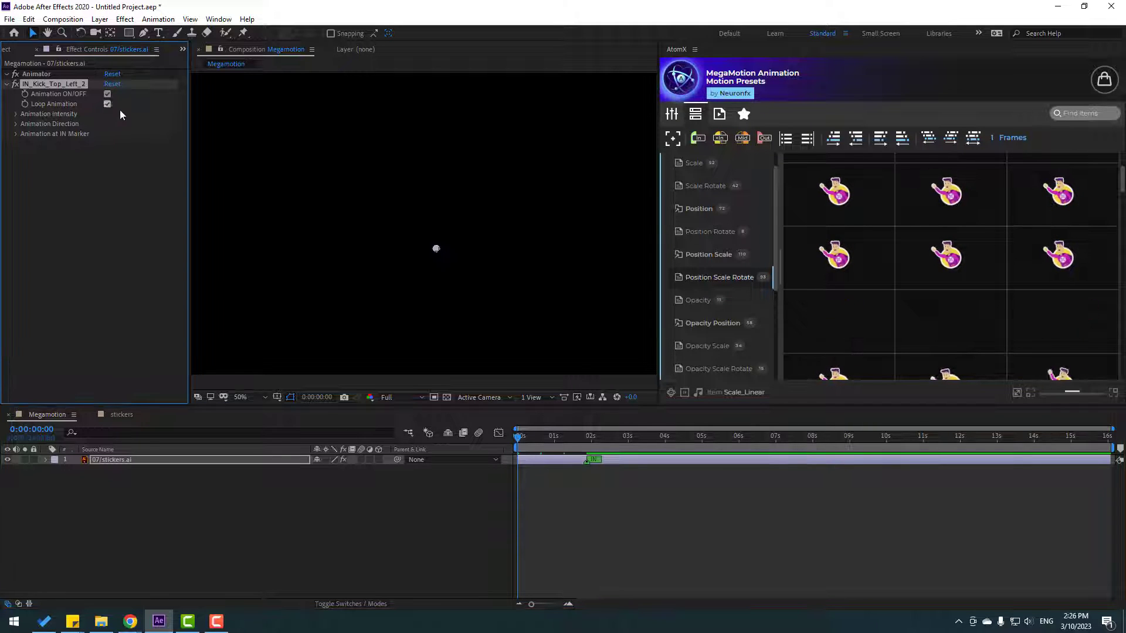
key(space)
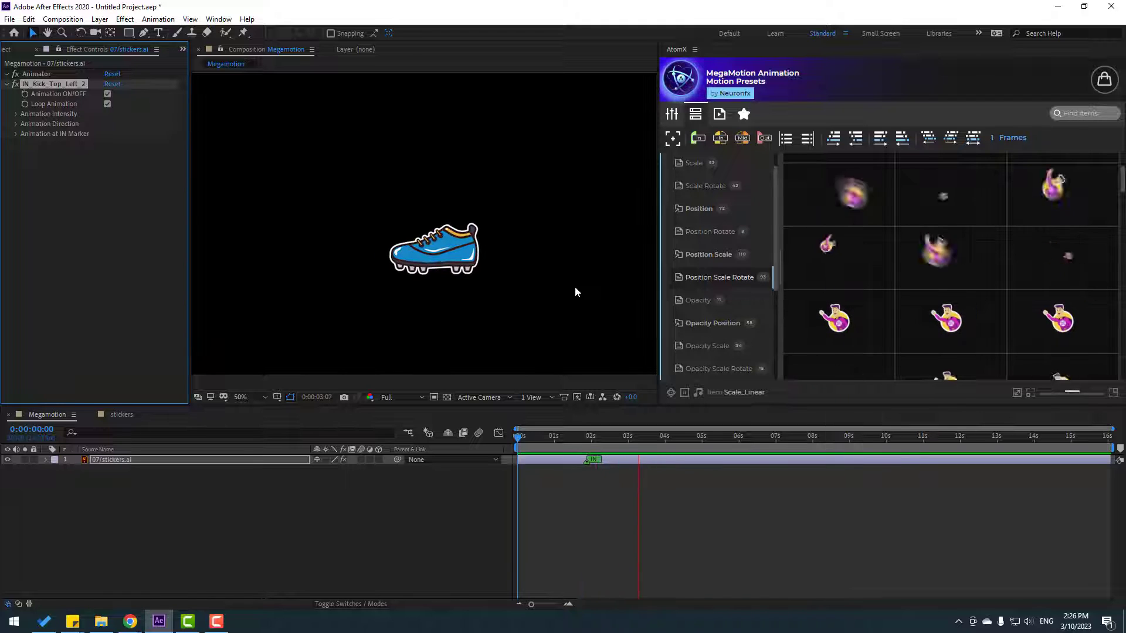
click(350, 511)
- Apply the Scale_Balance_1 preset to the shoe layer as an OUT animation and play the composition from the IN marker
click(291, 462)
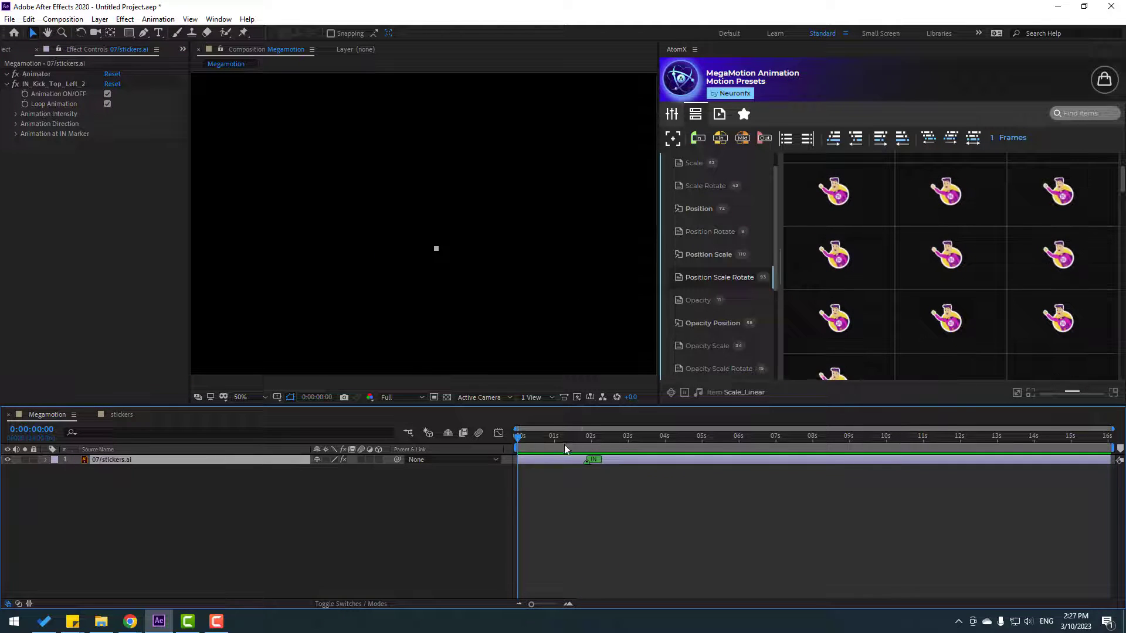
key(space)
mouse_move(912, 258)
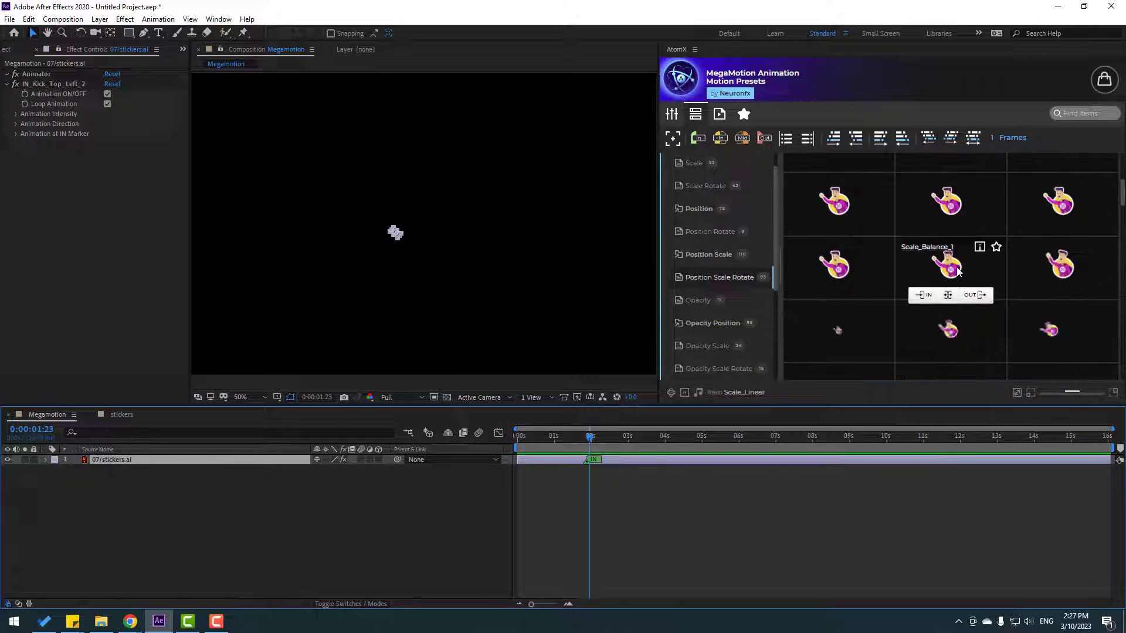
mouse_move(963, 272)
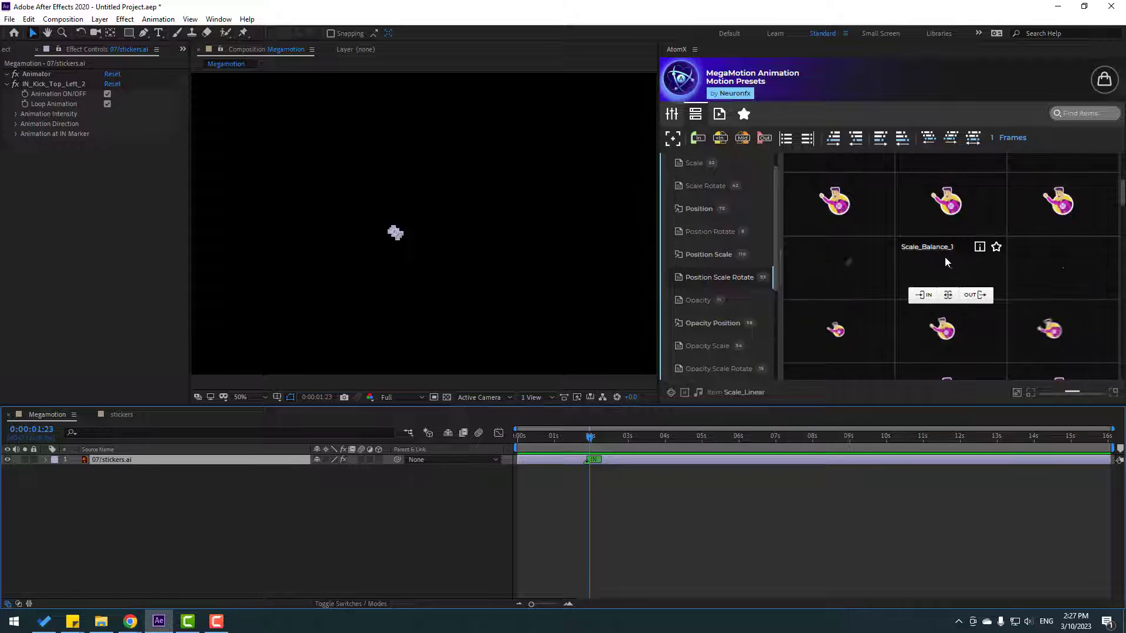
click(973, 296)
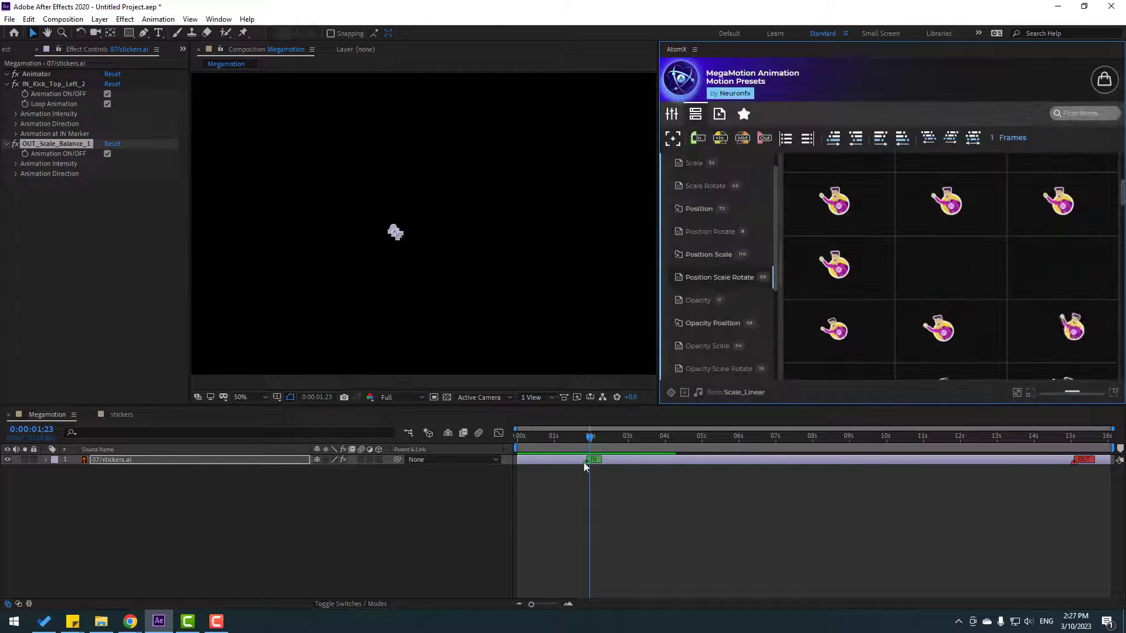
click(586, 466)
key(space)
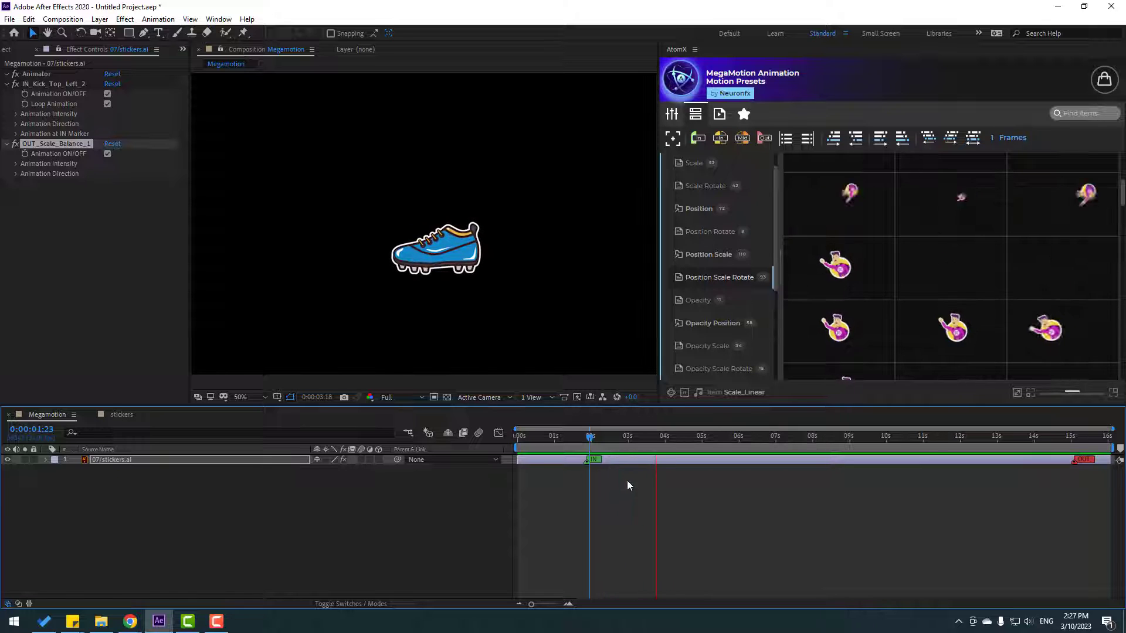
- Disable Loop Animation on the IN_Kick_Top_Left_2 effect and preview the shoe
click(688, 435)
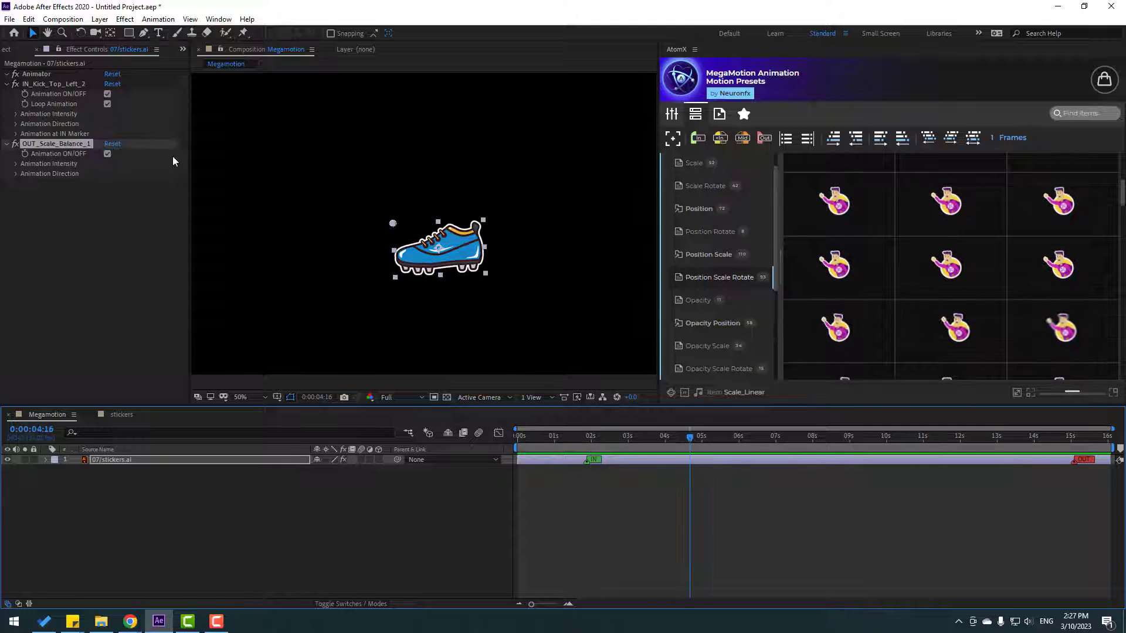
click(107, 103)
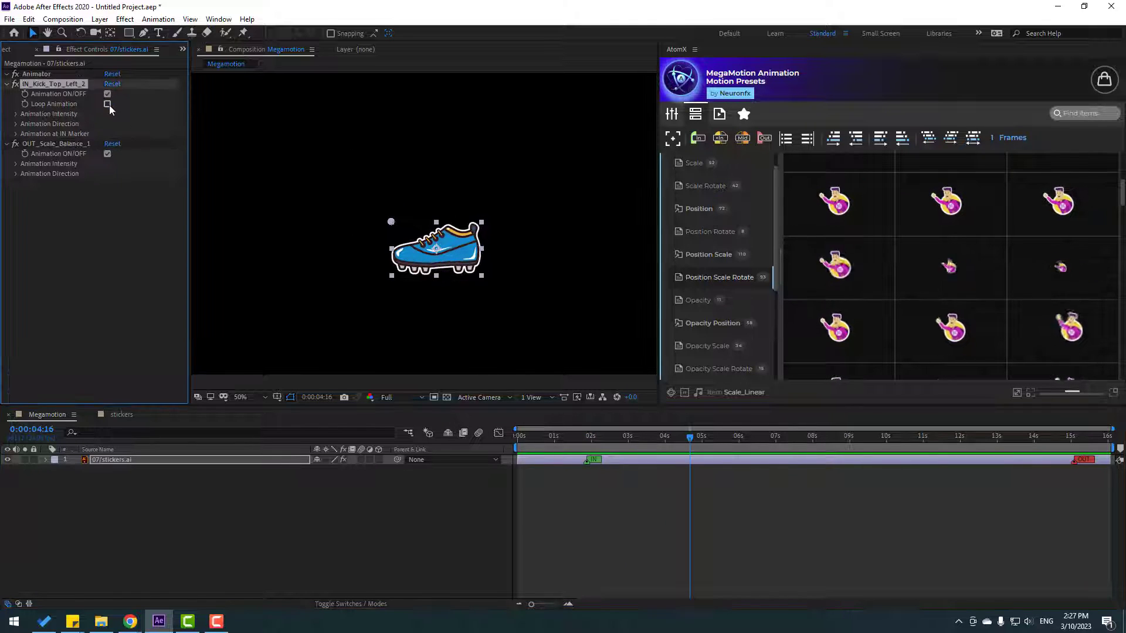
key(space)
- Shorten the shoe layer so it ends at about 5 seconds, place its OUT marker at about 4 seconds, and play the composition
drag(1110, 461, 851, 460)
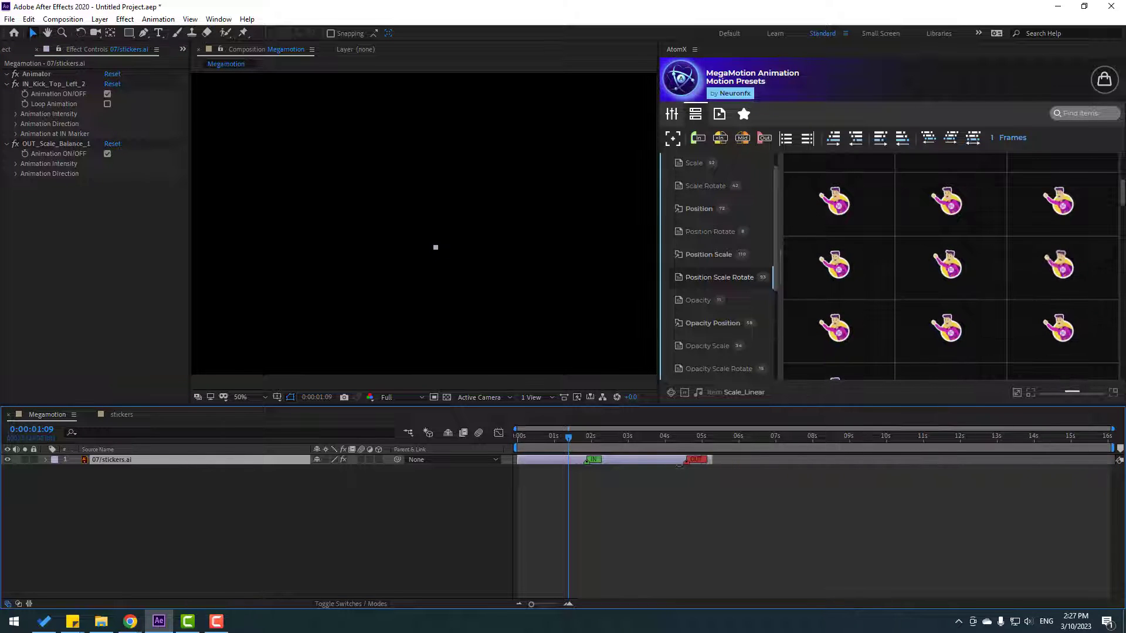
key(space)
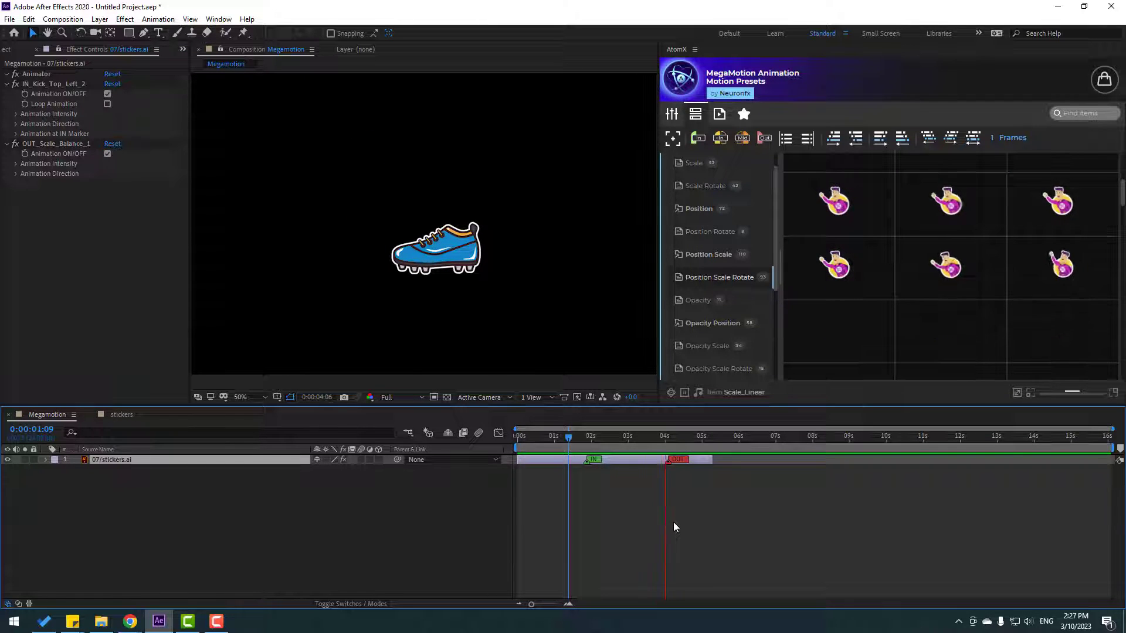
key(space)
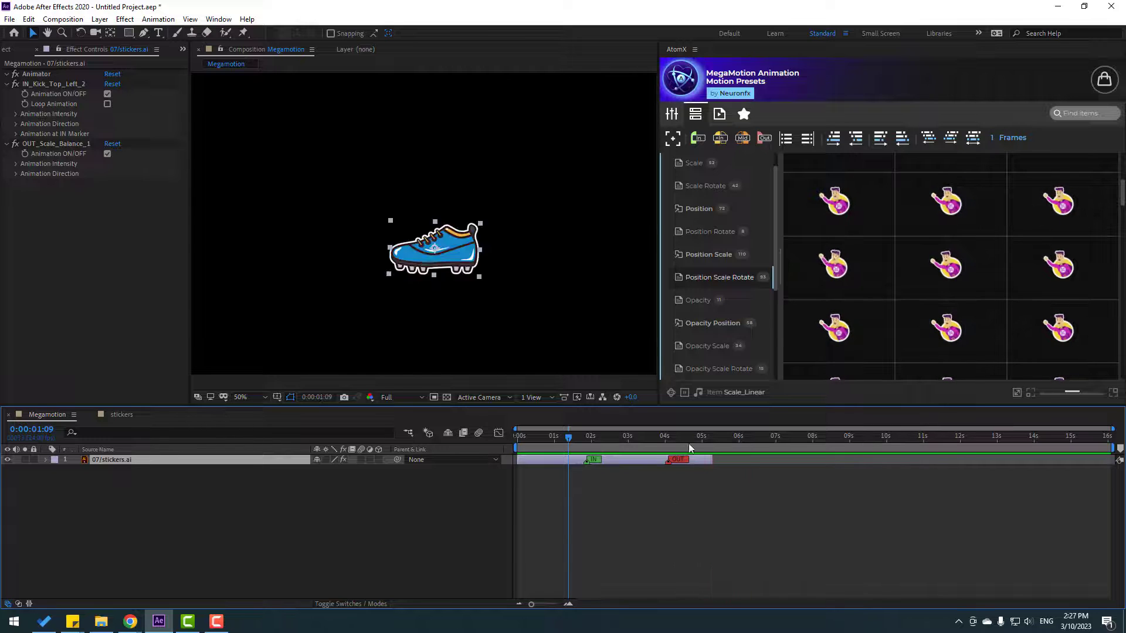
- Shorten the shoe layer to about 3 seconds with its IN marker at about 1 second, and preview the timing
click(627, 437)
drag(665, 463, 623, 464)
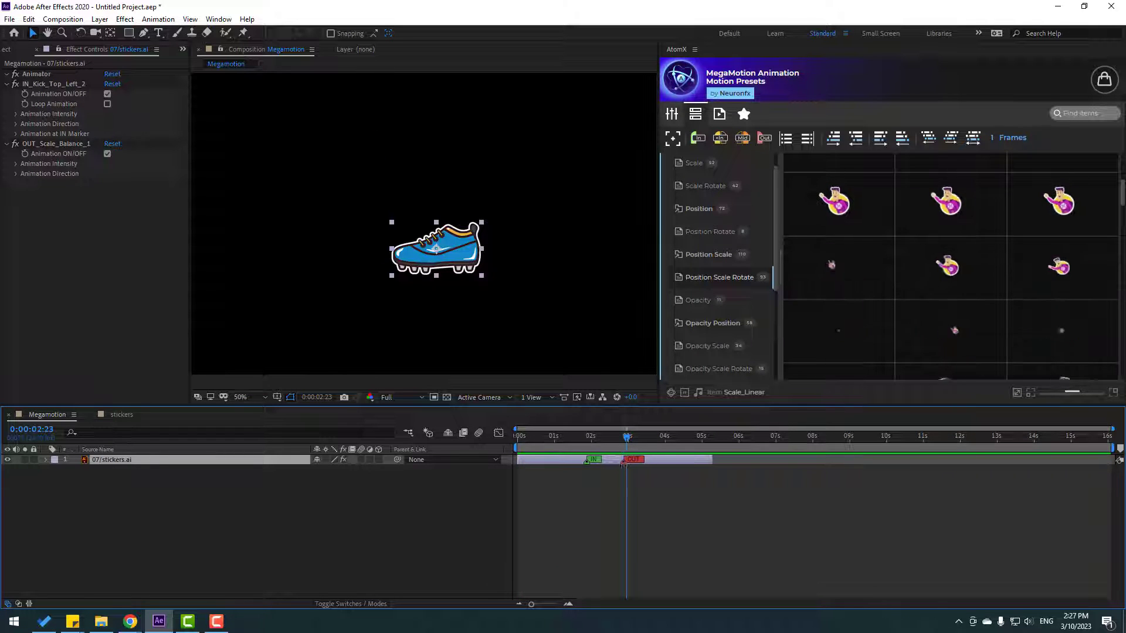
drag(710, 460, 652, 460)
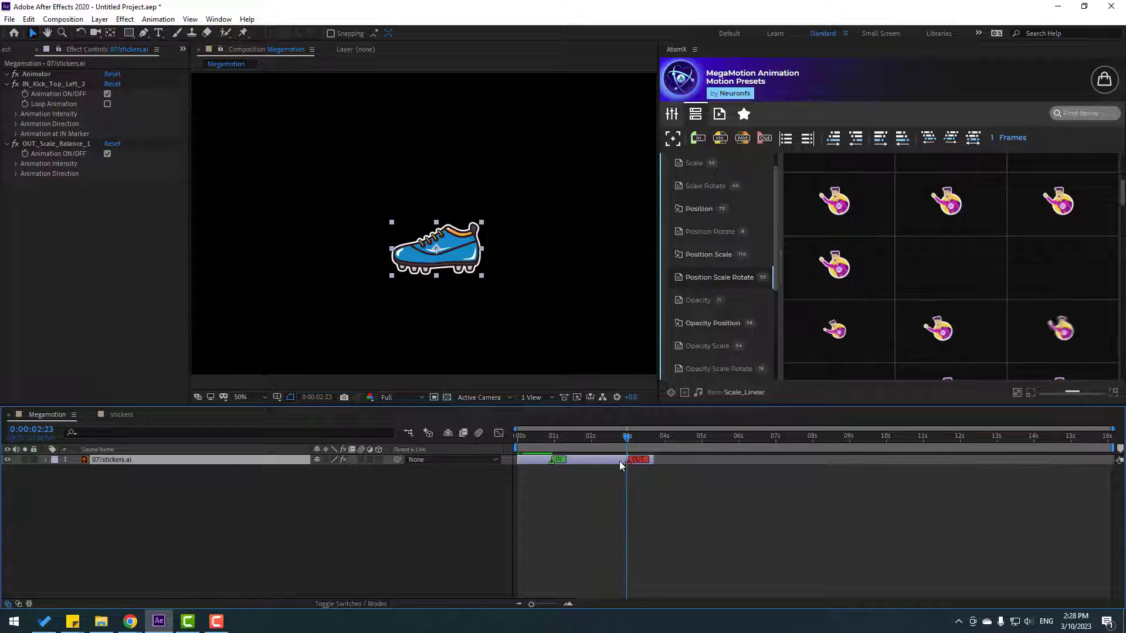
drag(653, 460, 638, 460)
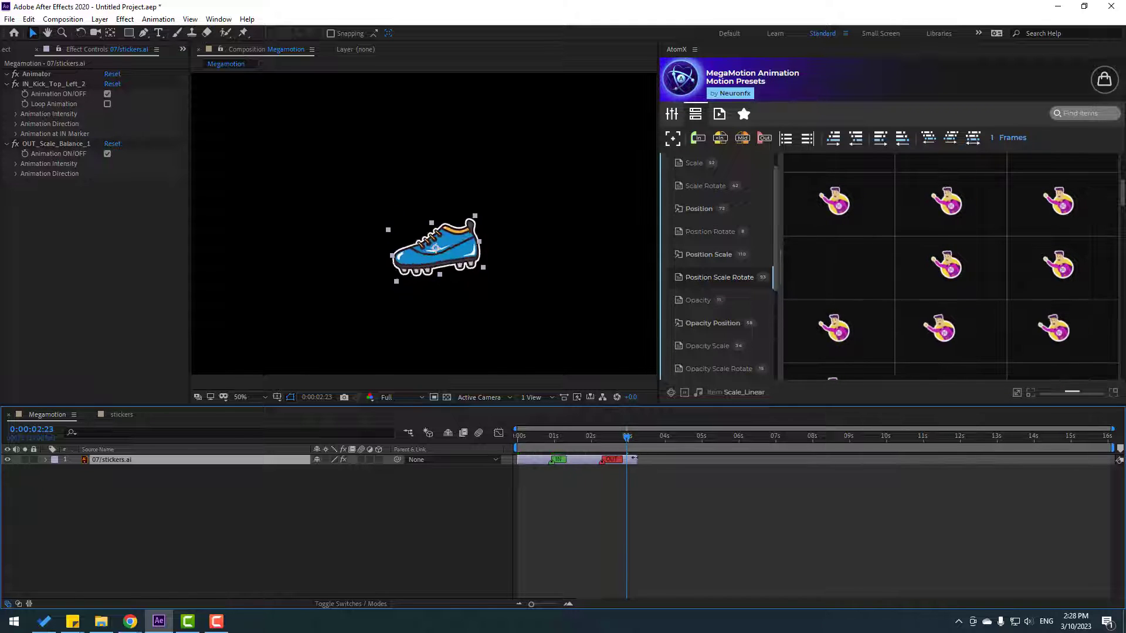
key(space)
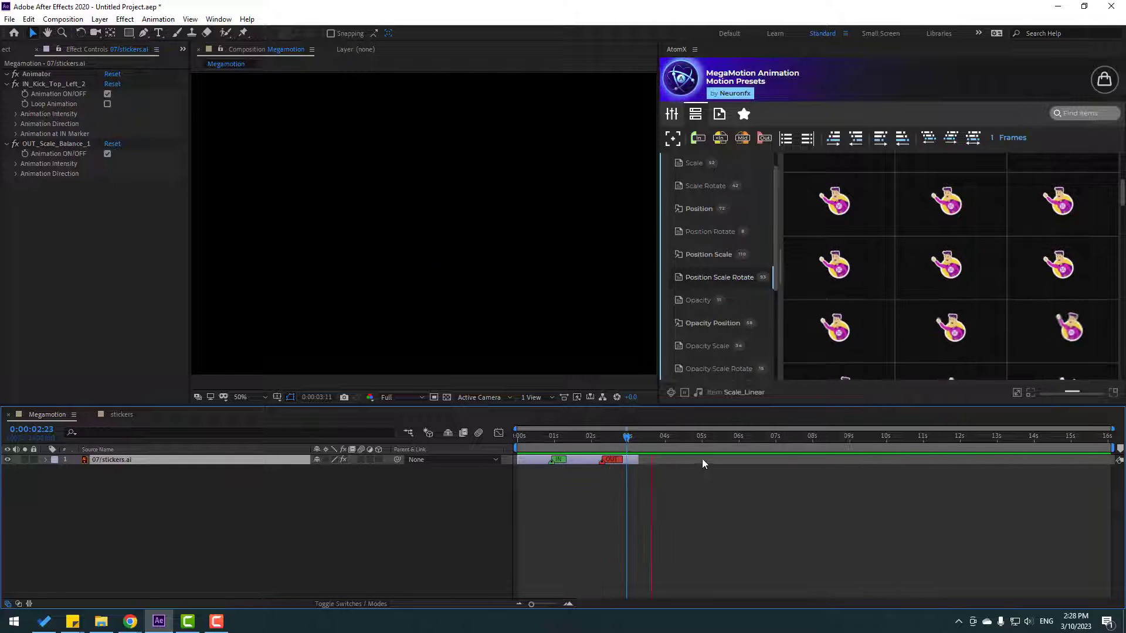
key(space)
key(space)
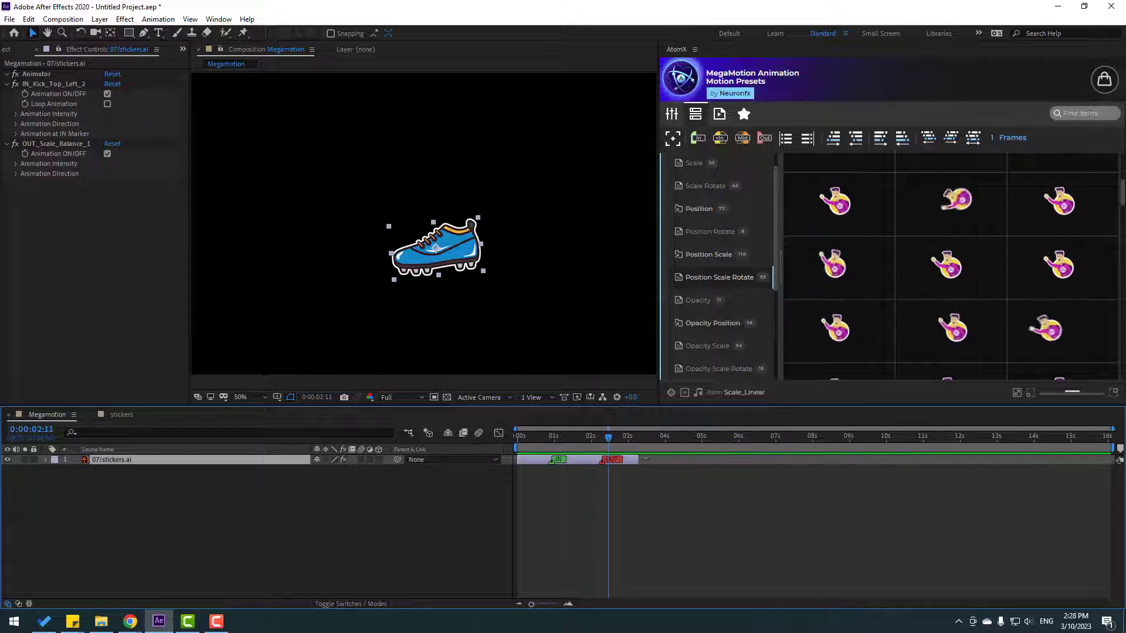
- Trim the composition to a work area ending at 0:00:05:01 and extend the shoe layer to the composition's end
click(695, 437)
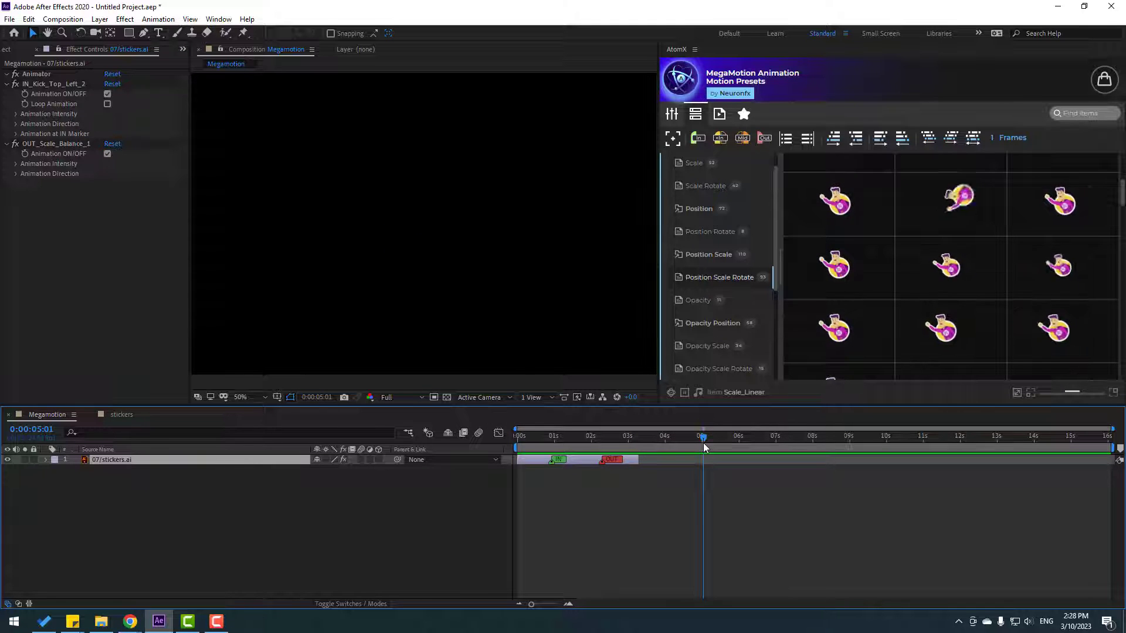
key(n)
right_click(698, 446)
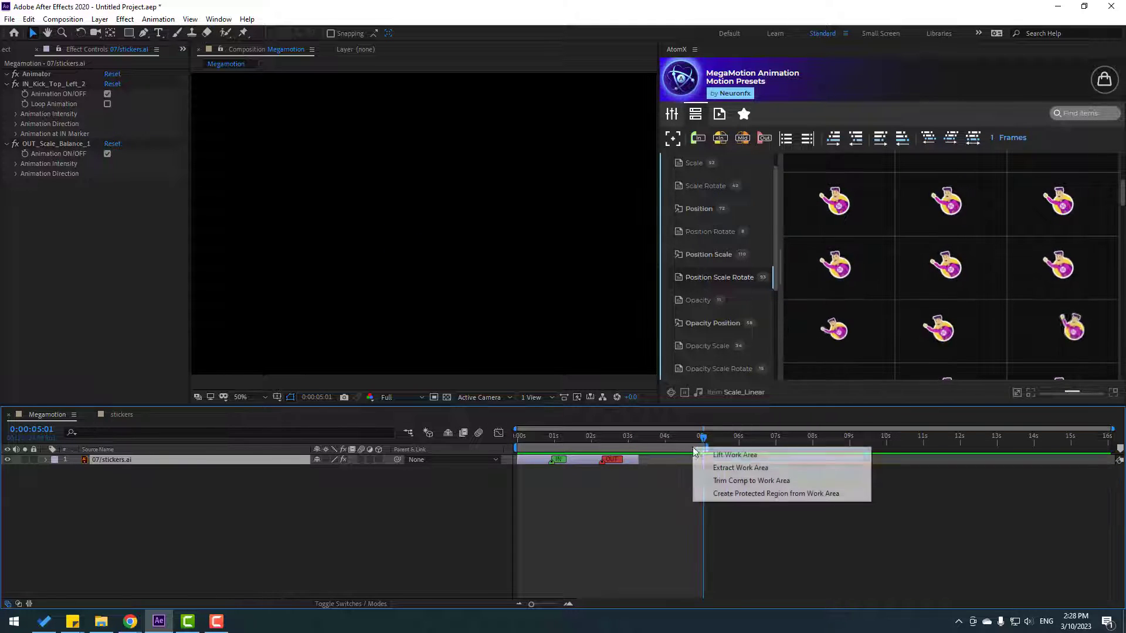
click(703, 480)
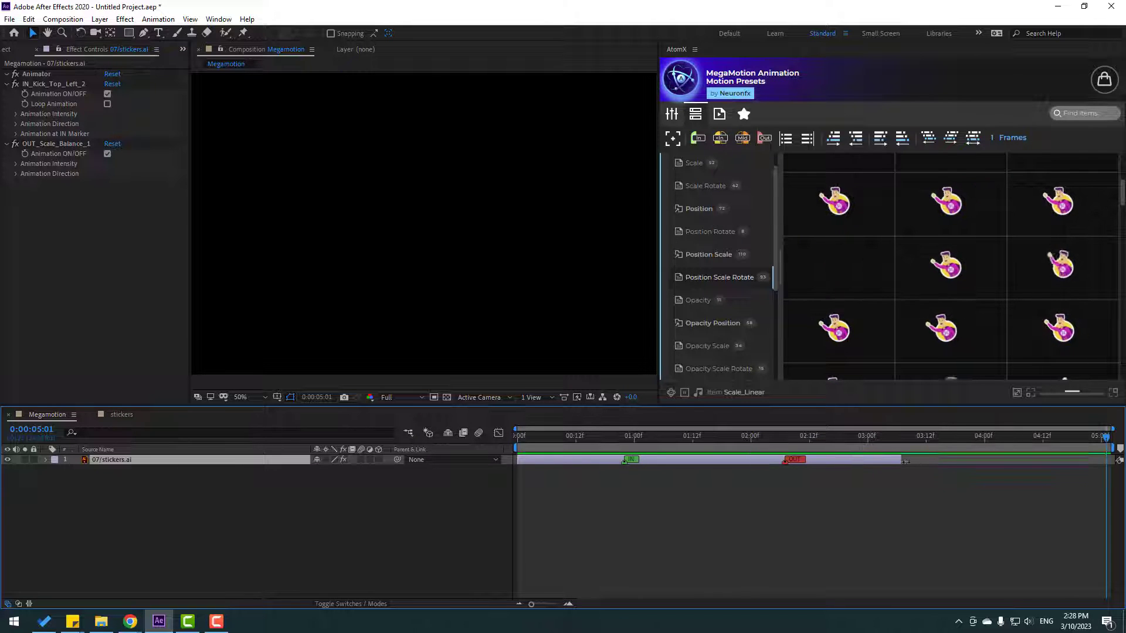
key(space)
- Delete the In and Out animation presets from the shoe layer
click(120, 462)
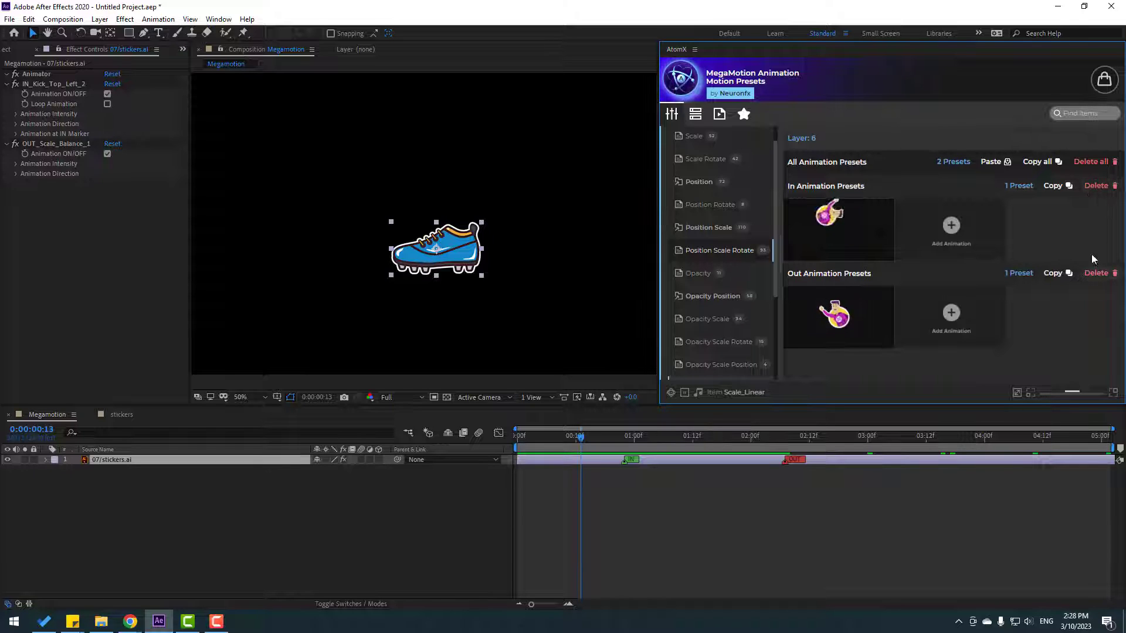
click(1094, 187)
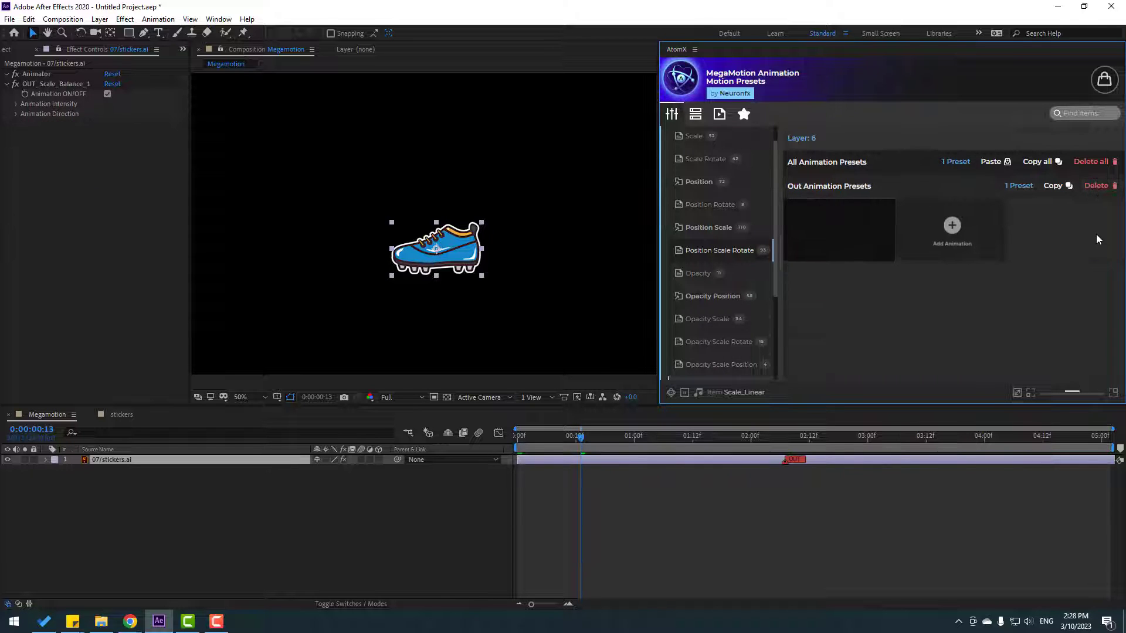
click(1094, 186)
- Apply the 3D_Scale Overshoot preset from 3D Scale Rotate to the shoe layer as both IN and OUT animation
drag(569, 433, 570, 438)
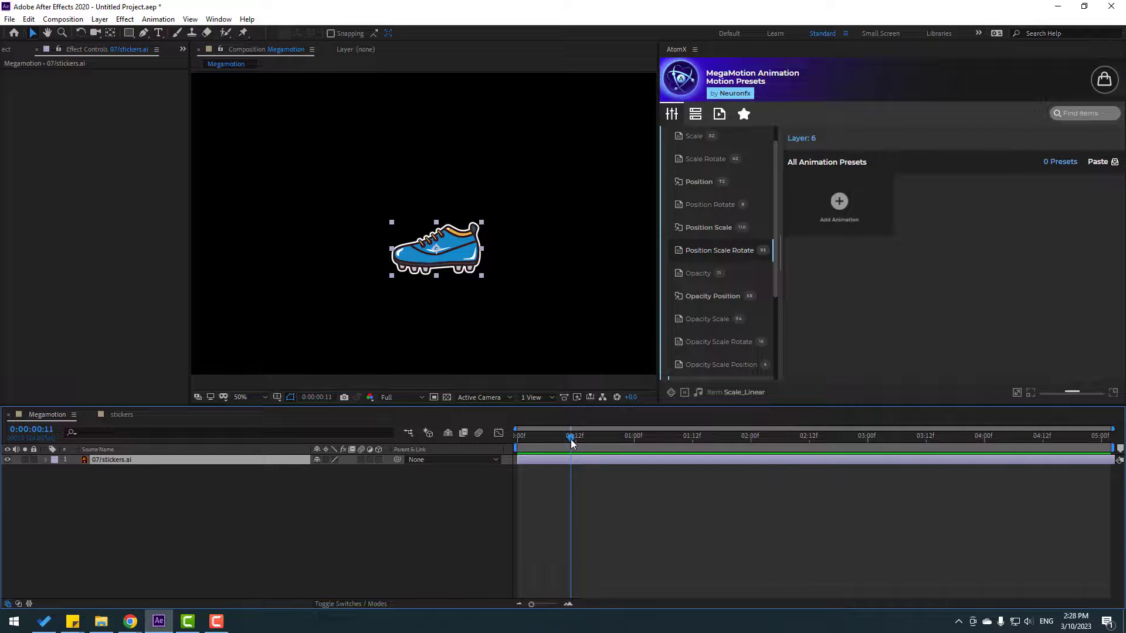
scroll(733, 276, down, 2)
scroll(716, 343, down, 2)
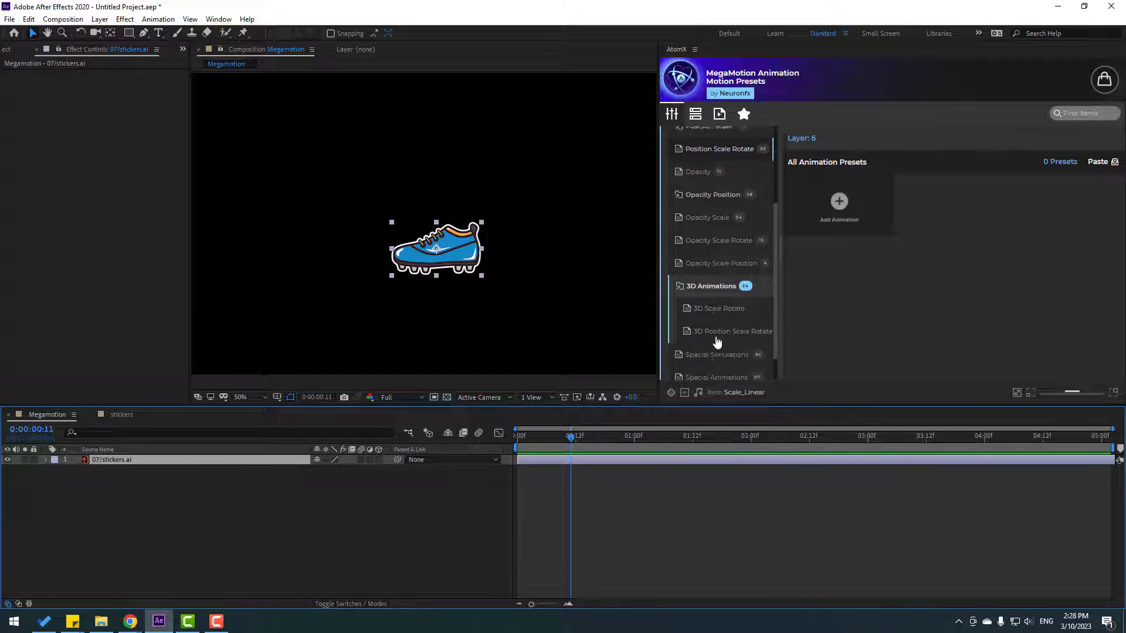
click(704, 298)
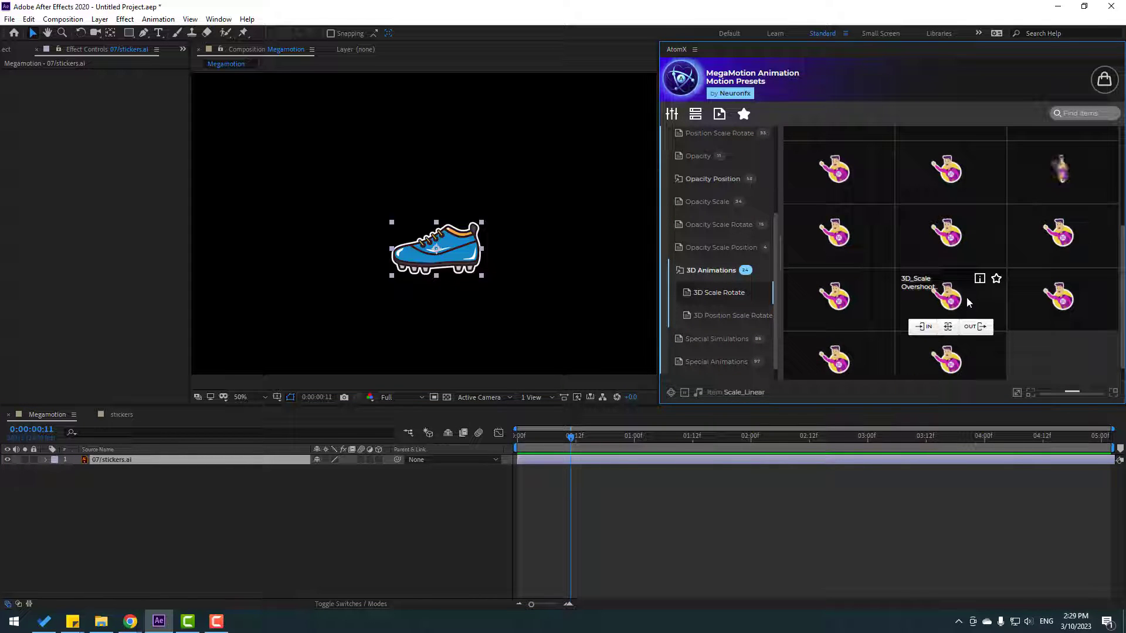
click(947, 328)
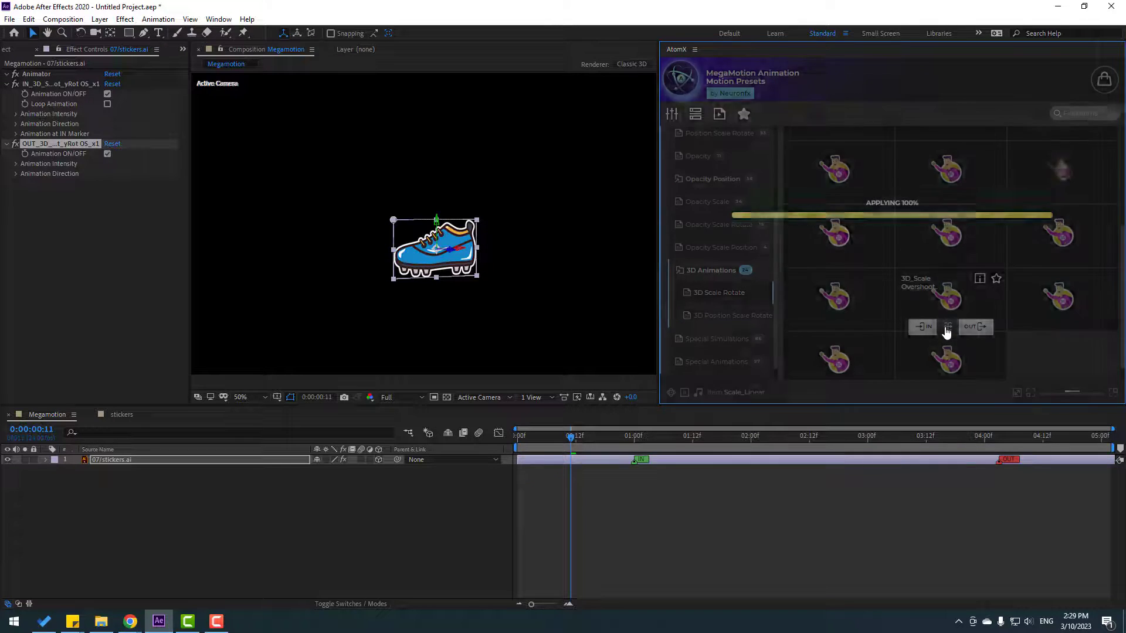
- Move the shoe layer's IN marker to about 1.8 seconds and preview the 3D animation, ending at 0:00:02:00
click(697, 554)
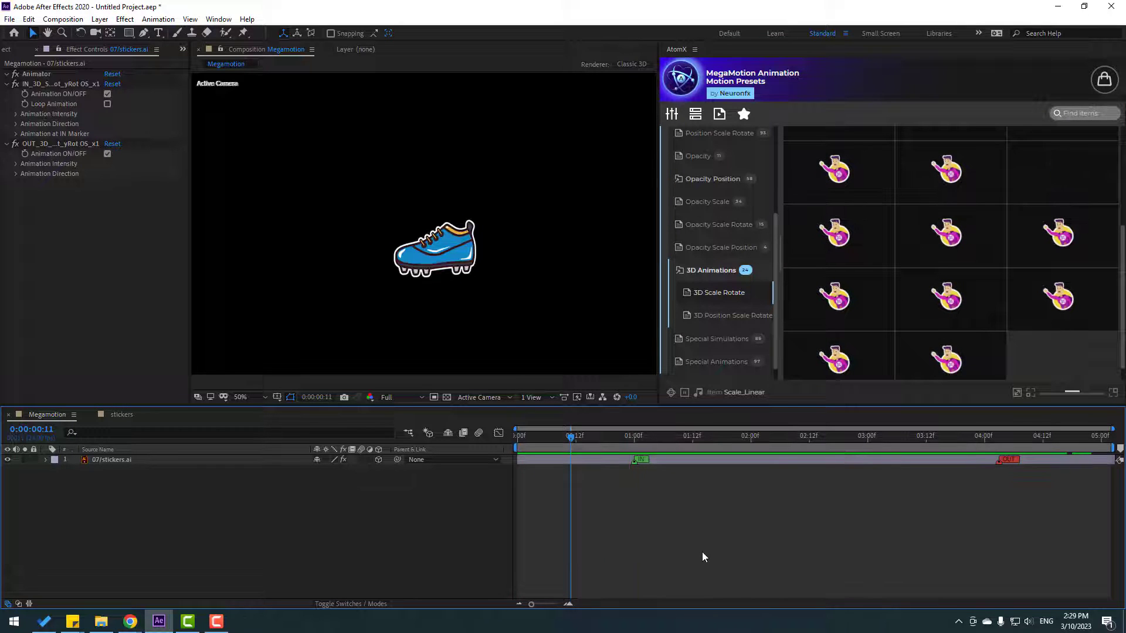
click(632, 462)
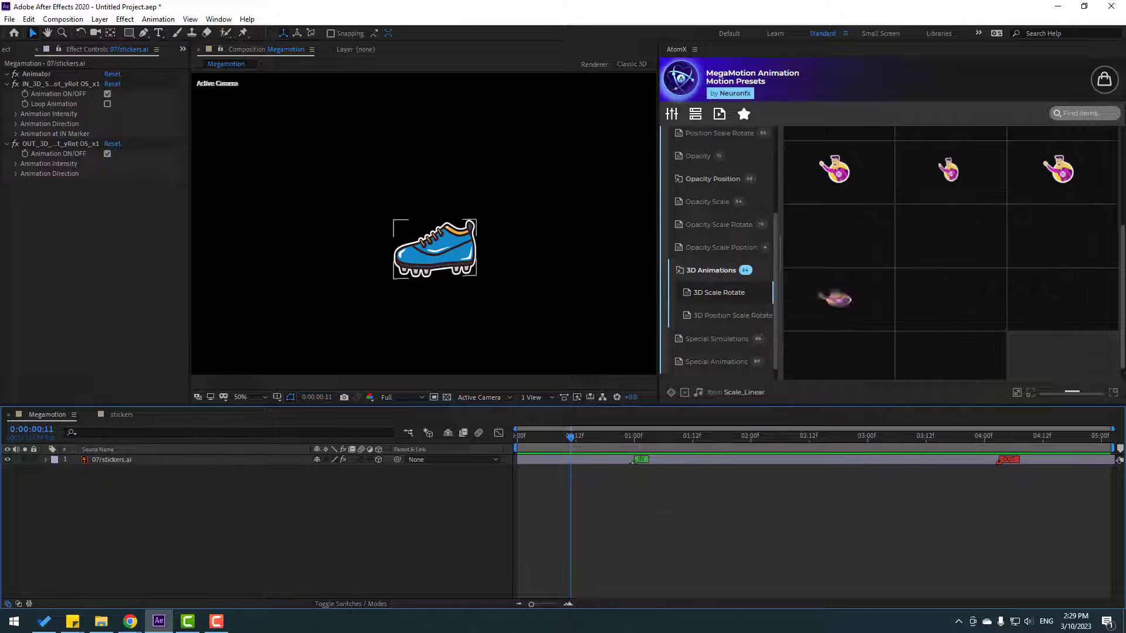
drag(633, 461, 691, 462)
click(713, 525)
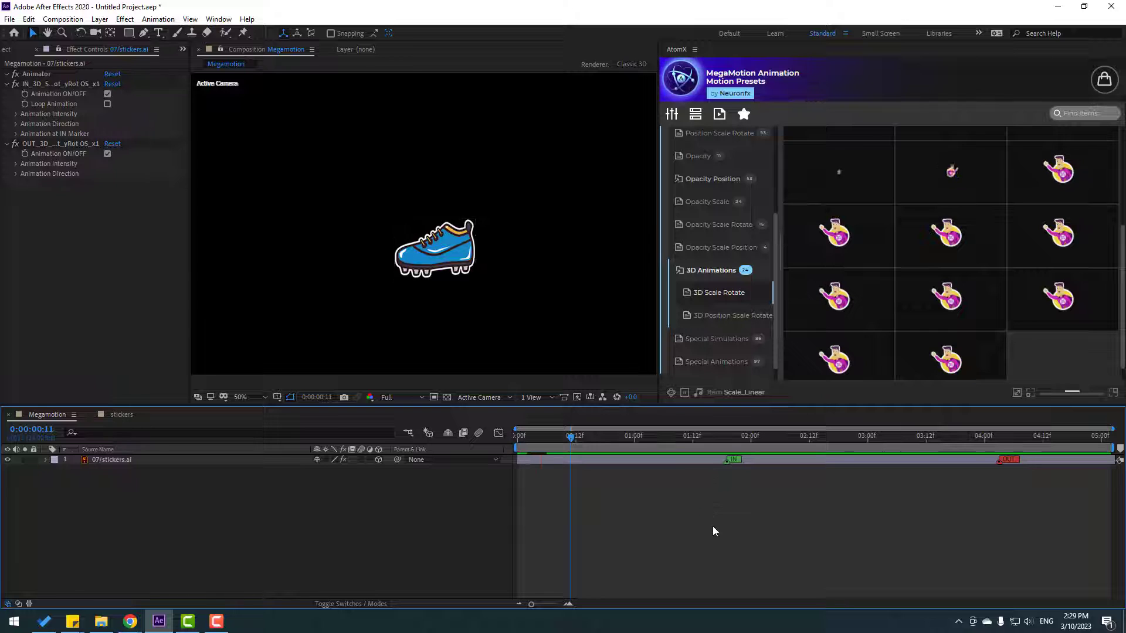
key(space)
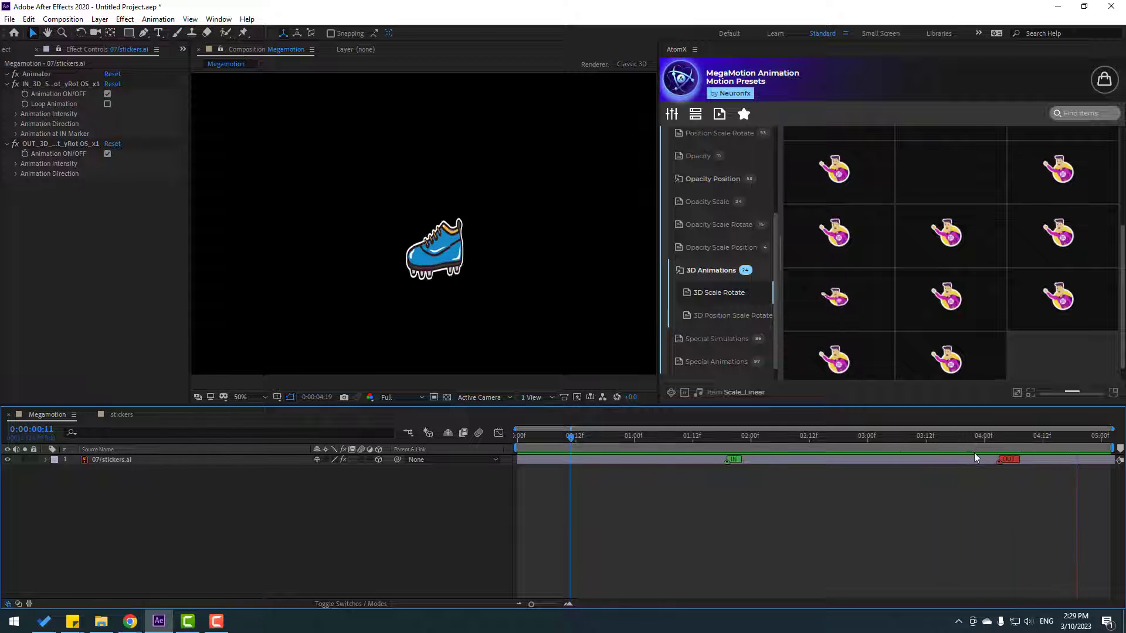
click(749, 439)
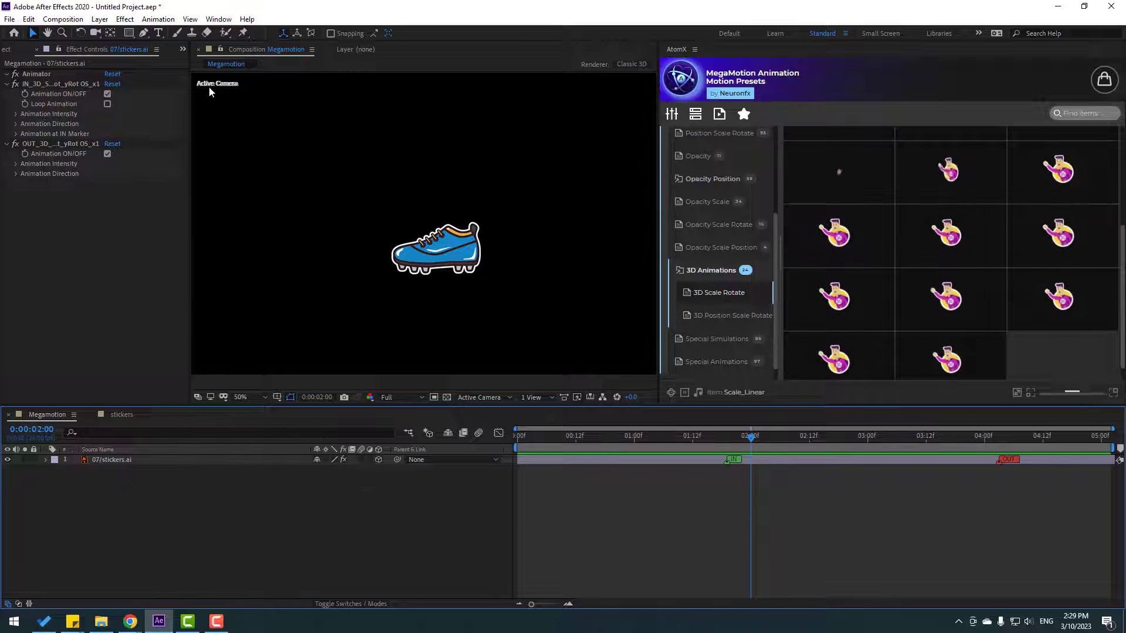
- Draw a light blue rectangle on a new shape layer to the left of the shoe, and collapse the layer's properties
click(128, 34)
click(174, 34)
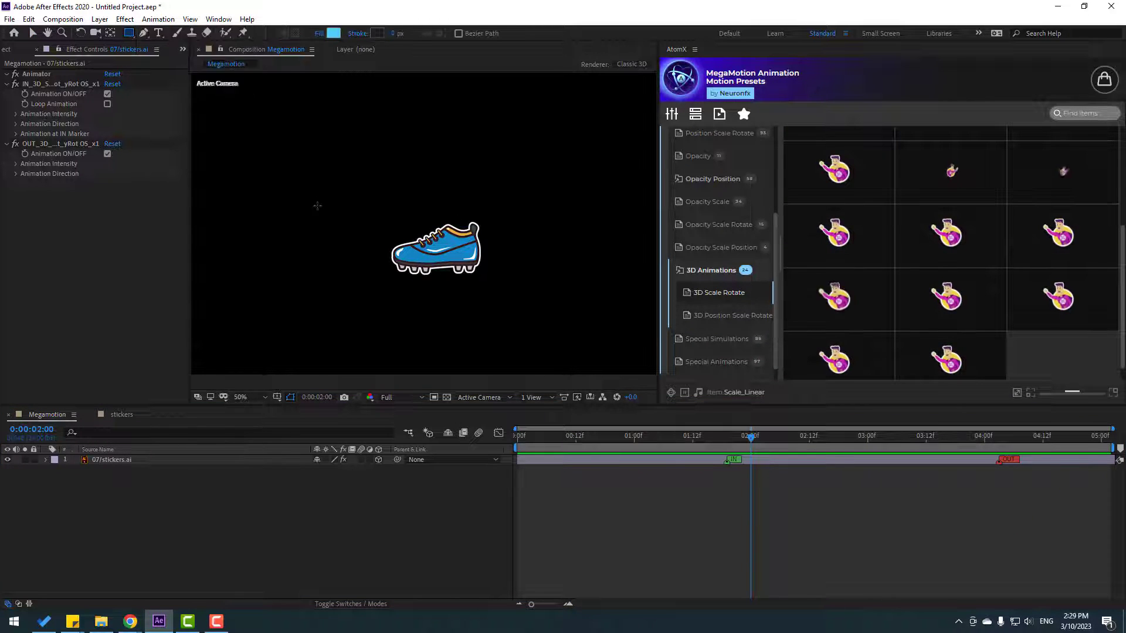
drag(253, 184, 342, 264)
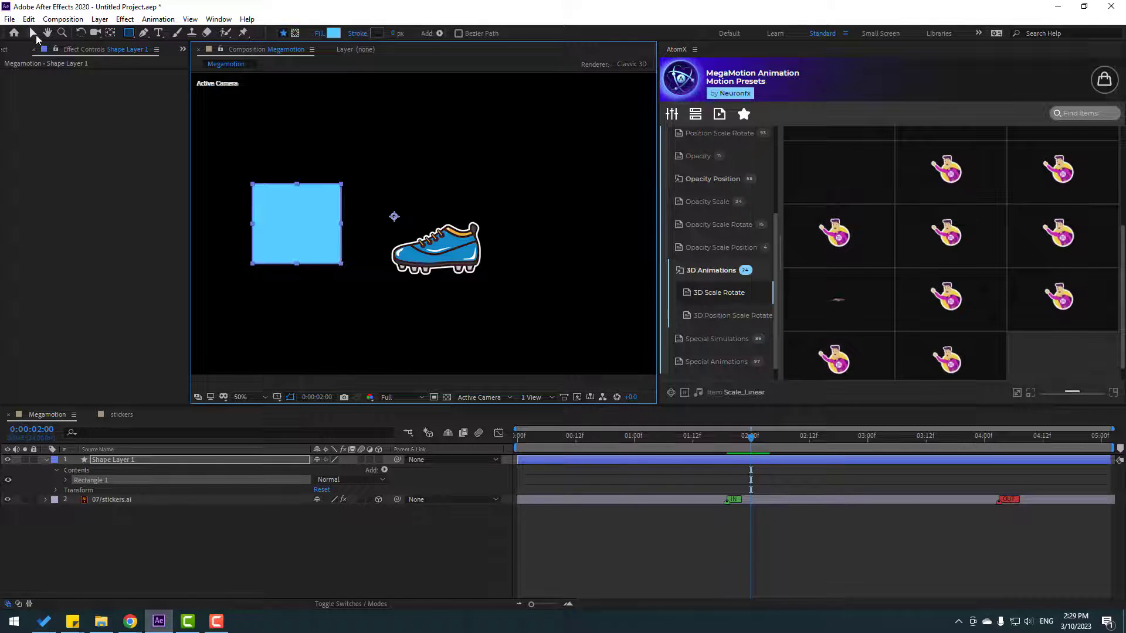
key(v)
click(88, 499)
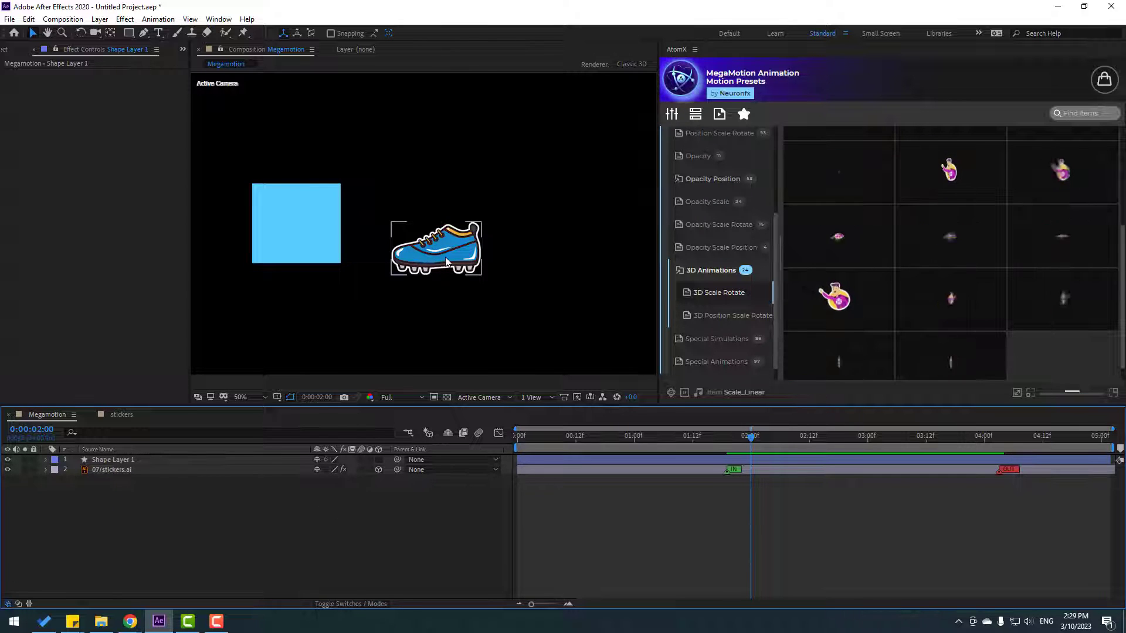
click(375, 221)
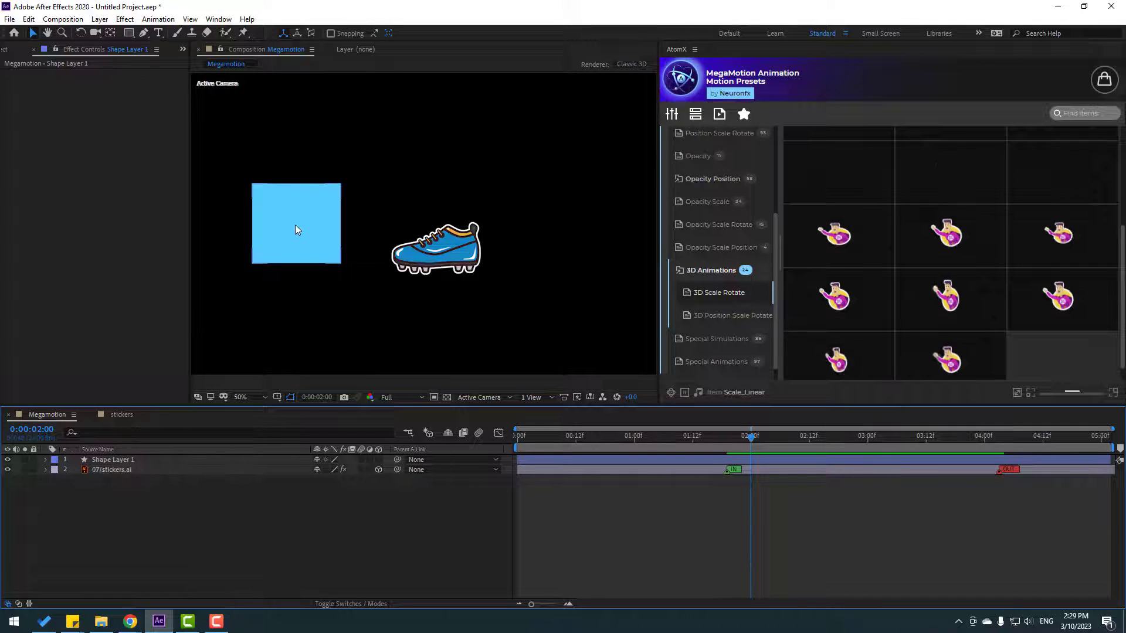
- Copy all animation presets from the shoe layer, paste them onto Shape Layer 1, and preview both layers from the composition's start
click(107, 471)
click(106, 473)
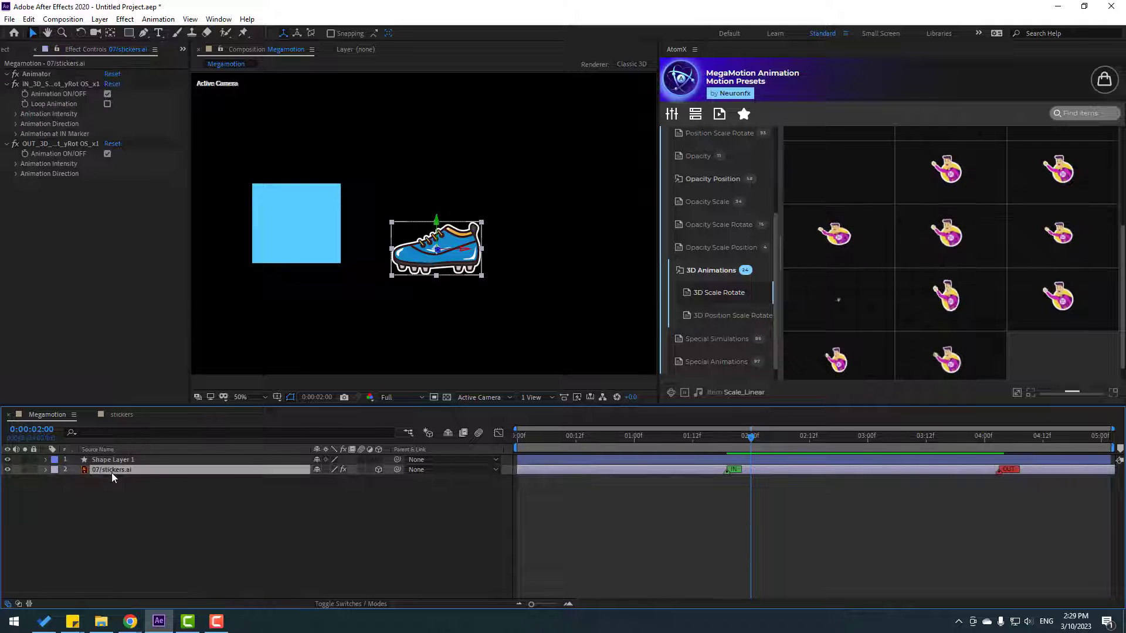
click(671, 115)
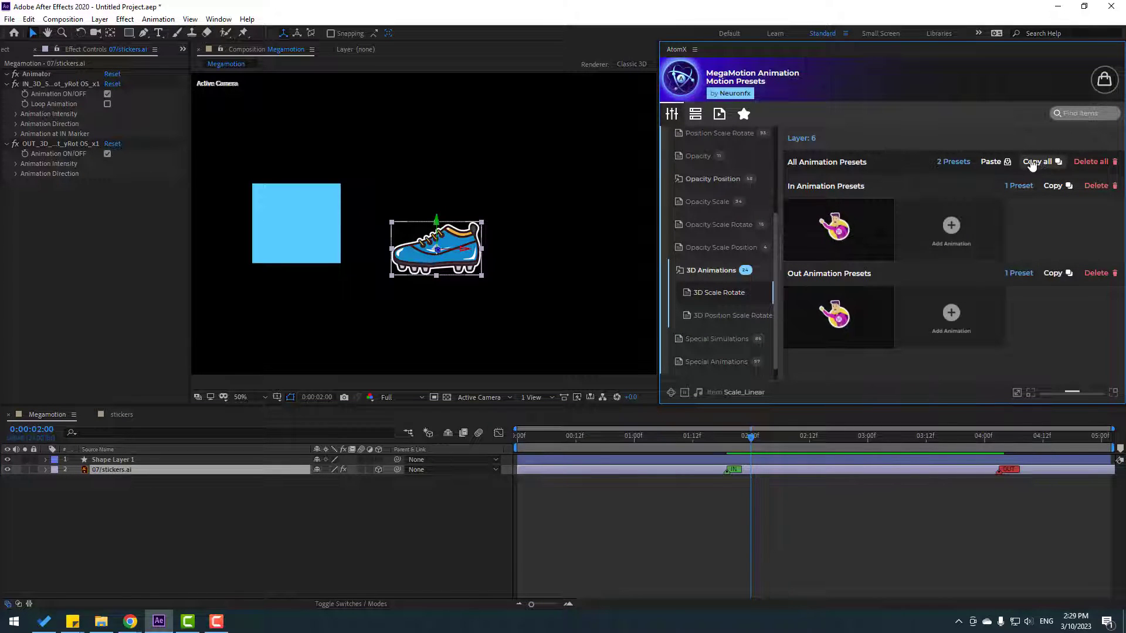
click(114, 464)
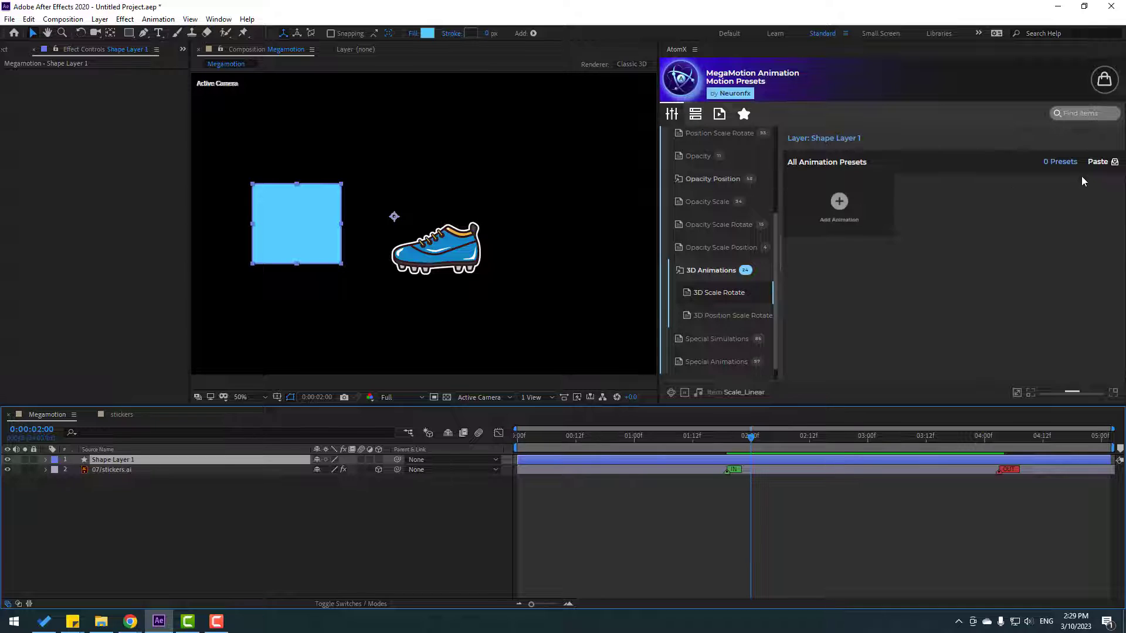
click(1094, 164)
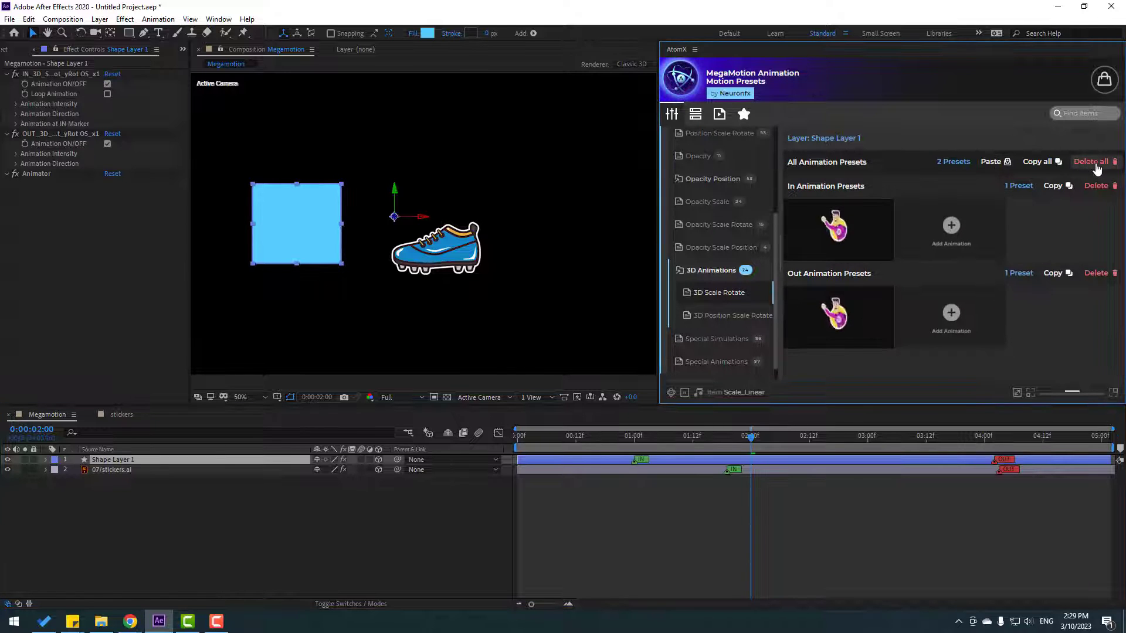
key(space)
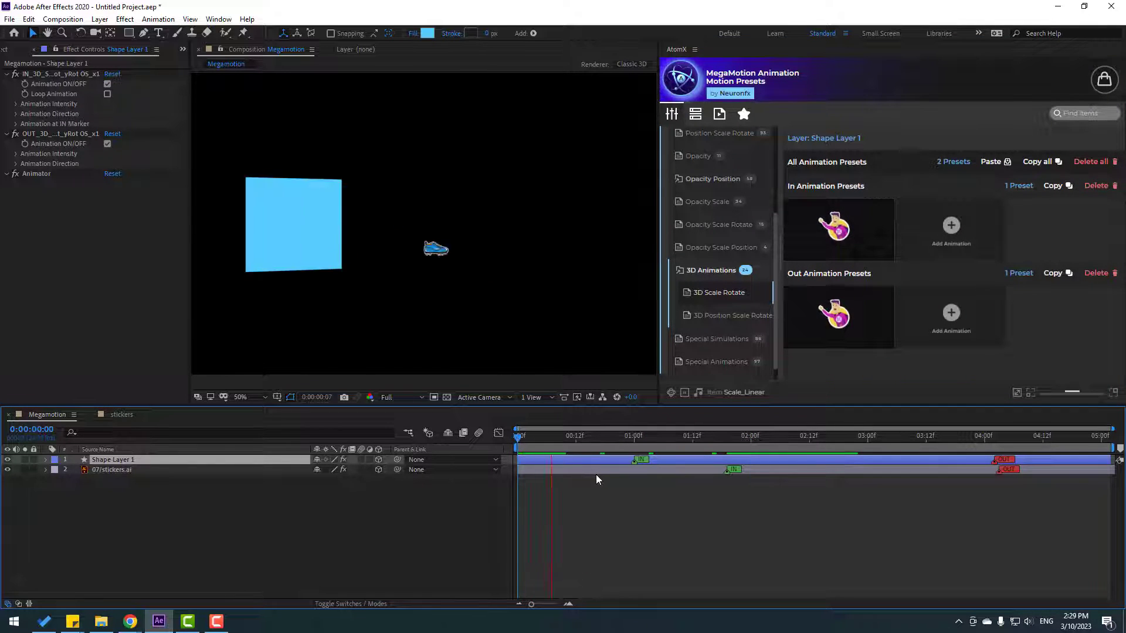
click(628, 439)
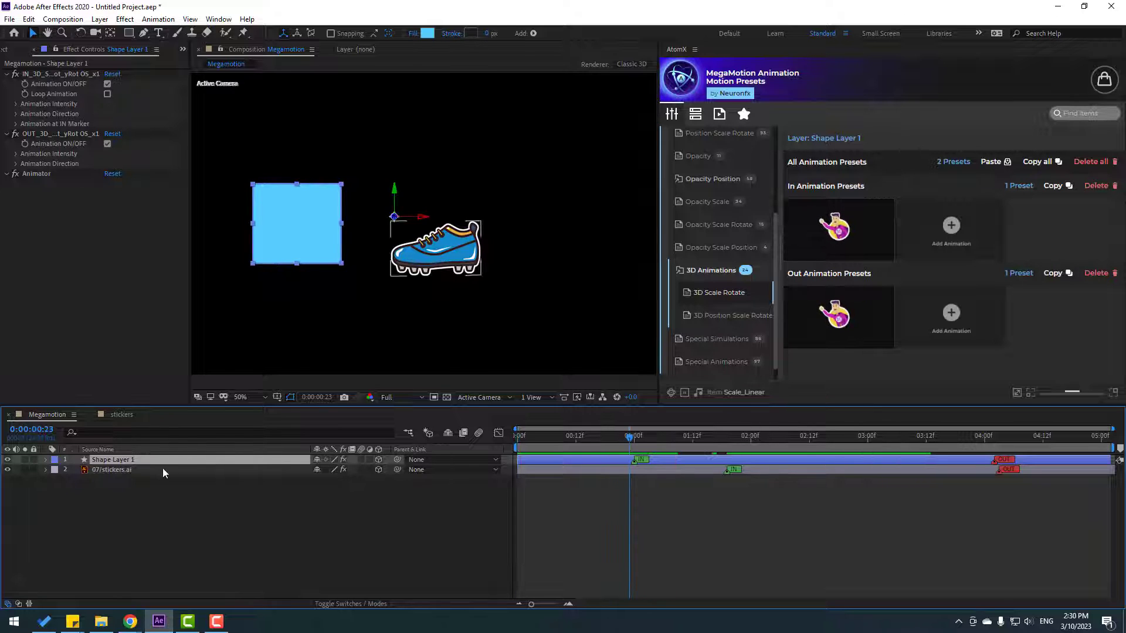
- Centre the anchor point of Shape Layer 1 on its rectangle and preview the composition
click(694, 114)
mouse_move(677, 142)
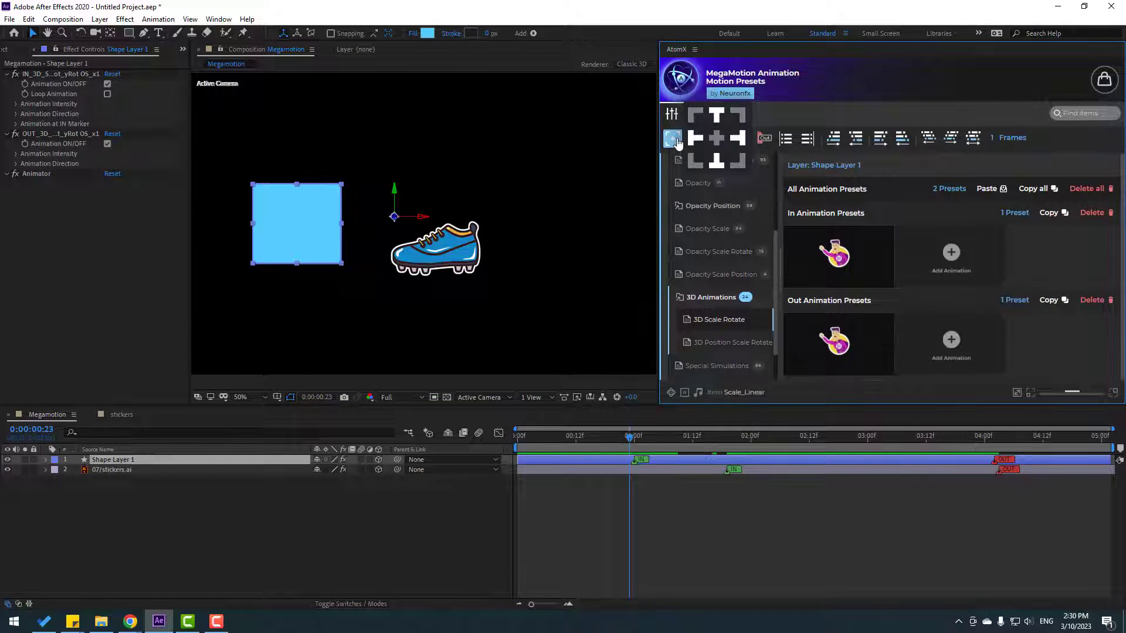
click(716, 142)
key(space)
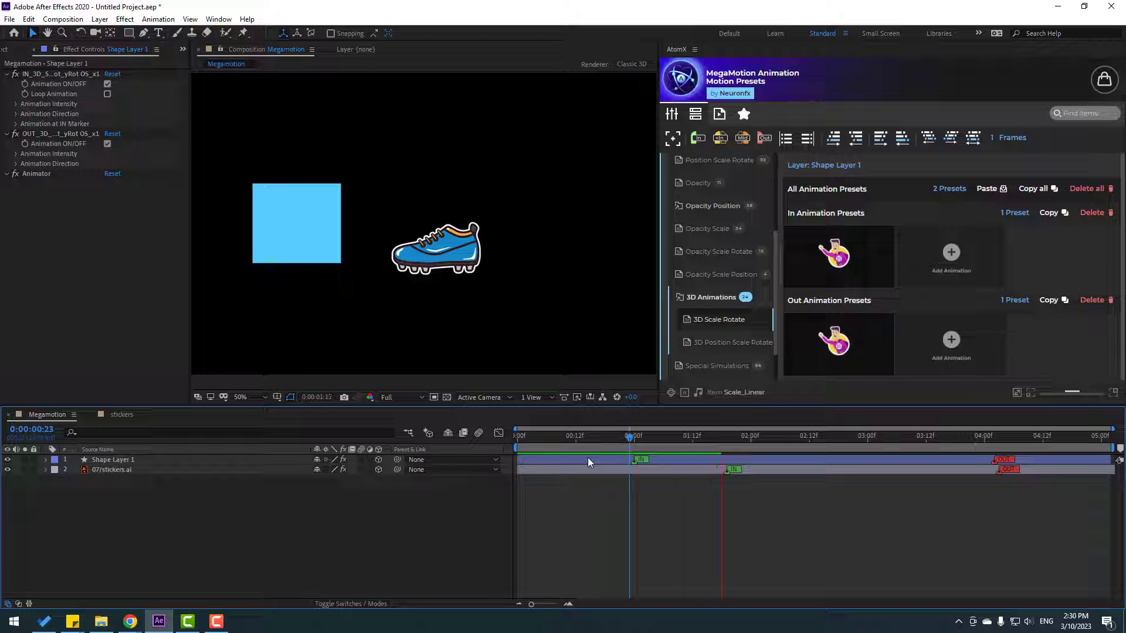
- Delete Shape Layer 1 and remove all animation presets from the shoe layer
click(128, 460)
key(Delete)
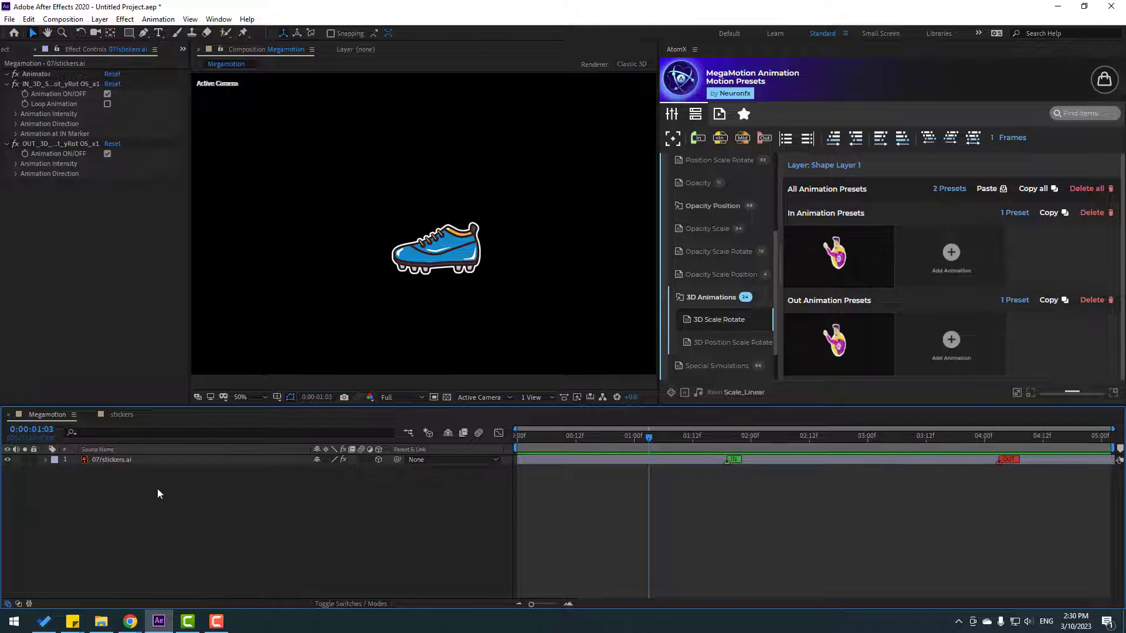
click(435, 249)
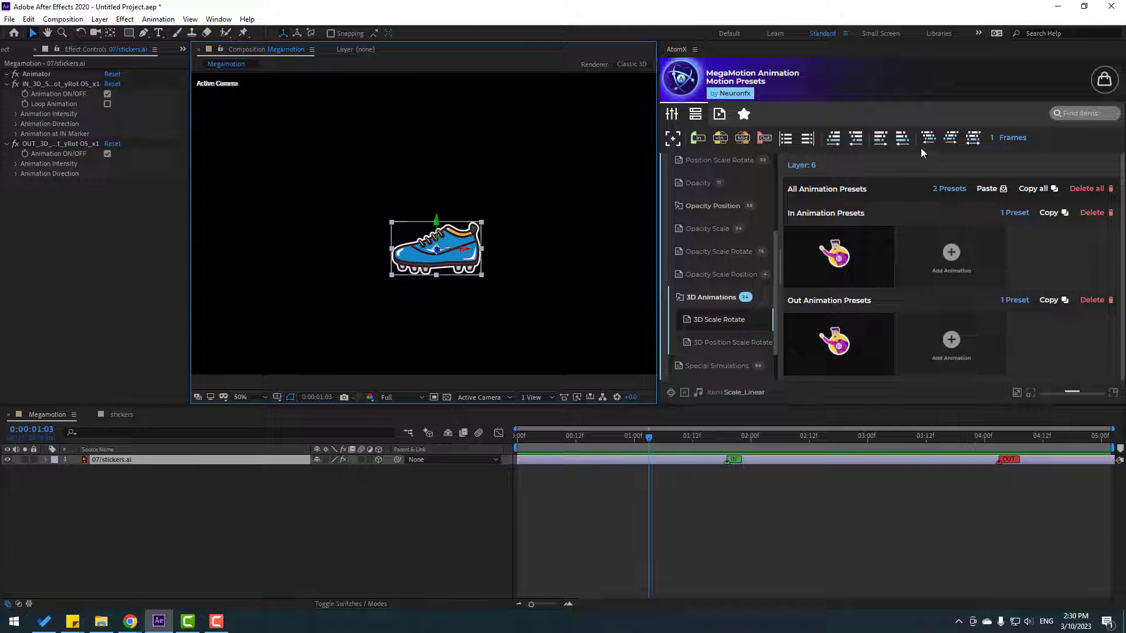
click(1044, 184)
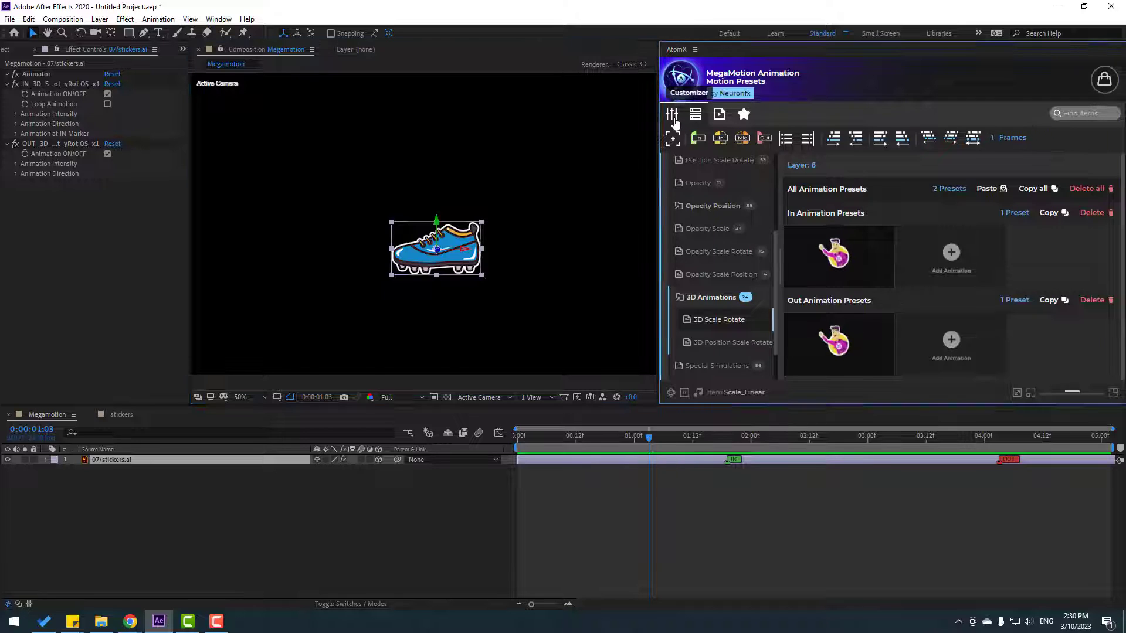
click(1089, 188)
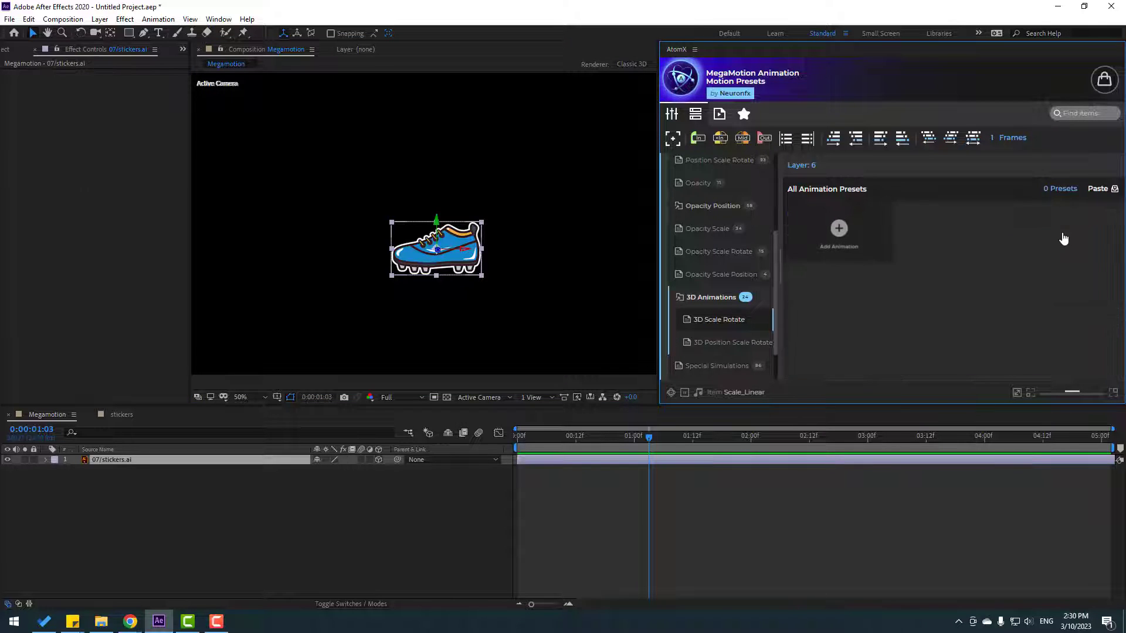
- Apply the Box_Drop_Roll_Top_R preset from Special Simulations to the shoe layer as its IN animation
click(377, 460)
scroll(730, 317, down, 2)
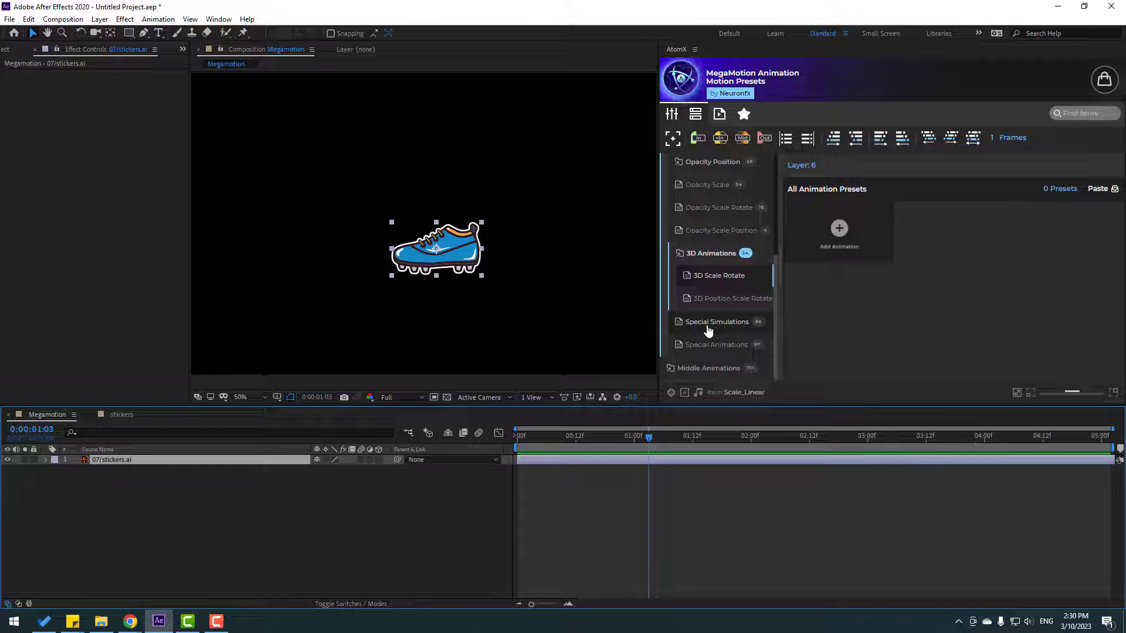
click(708, 328)
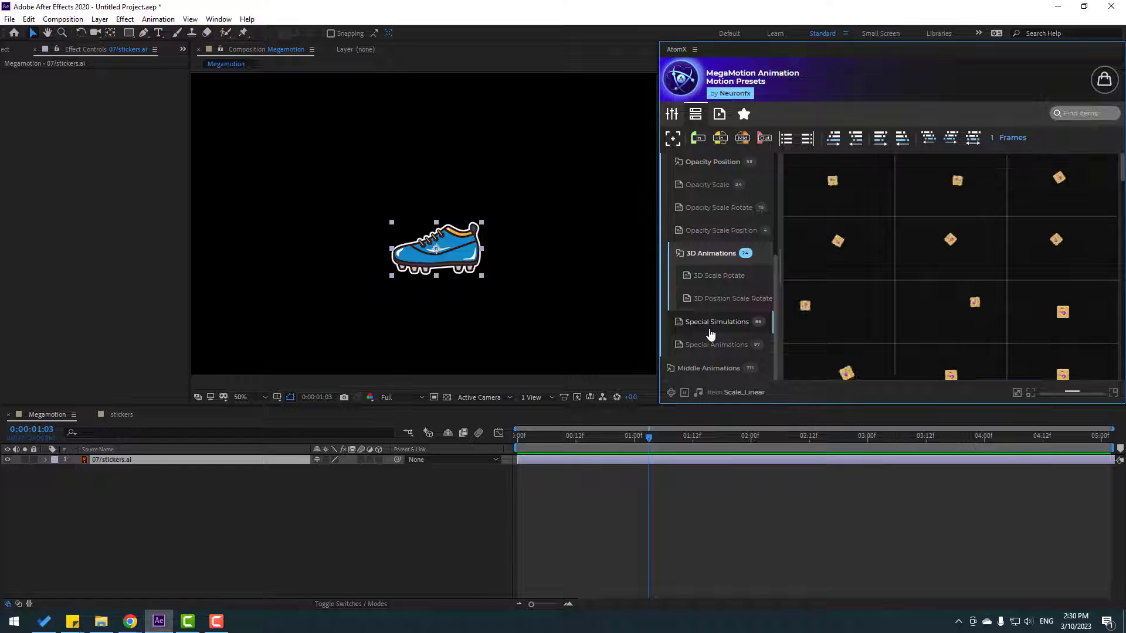
mouse_move(809, 261)
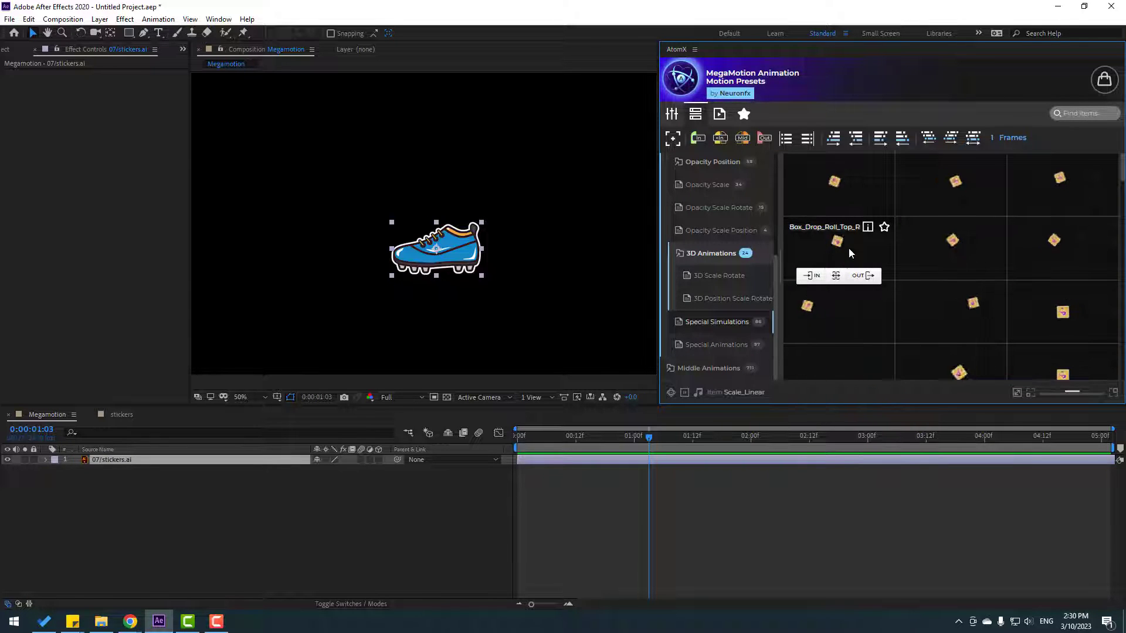
click(812, 276)
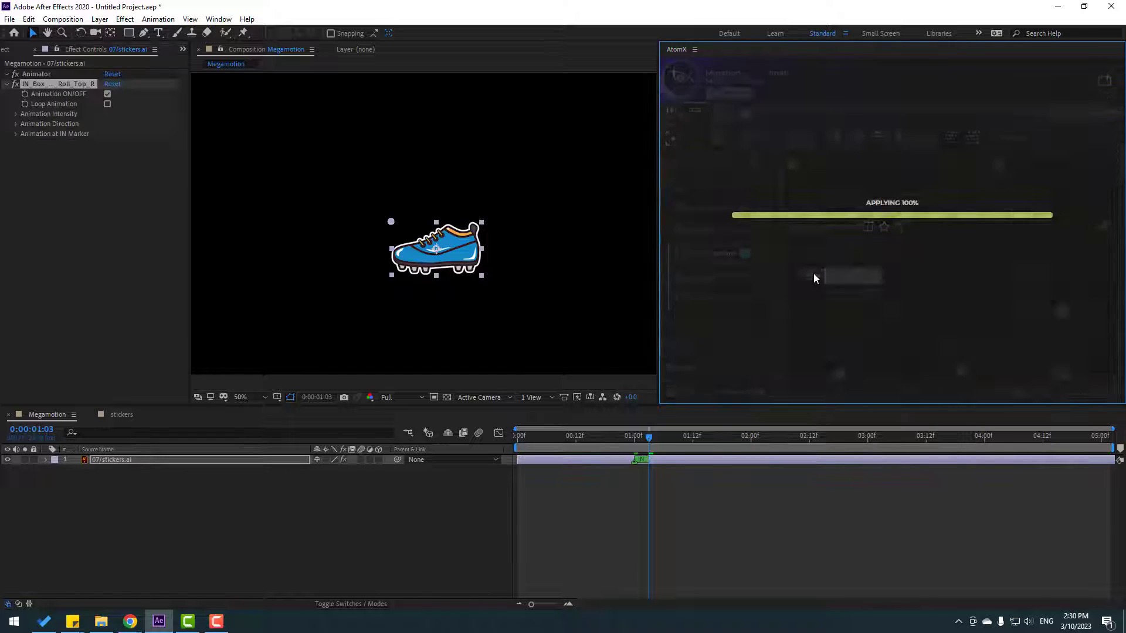
- Preview the shoe's drop-and-roll animation, move its IN marker to about 1.8 seconds, and preview it again
key(space)
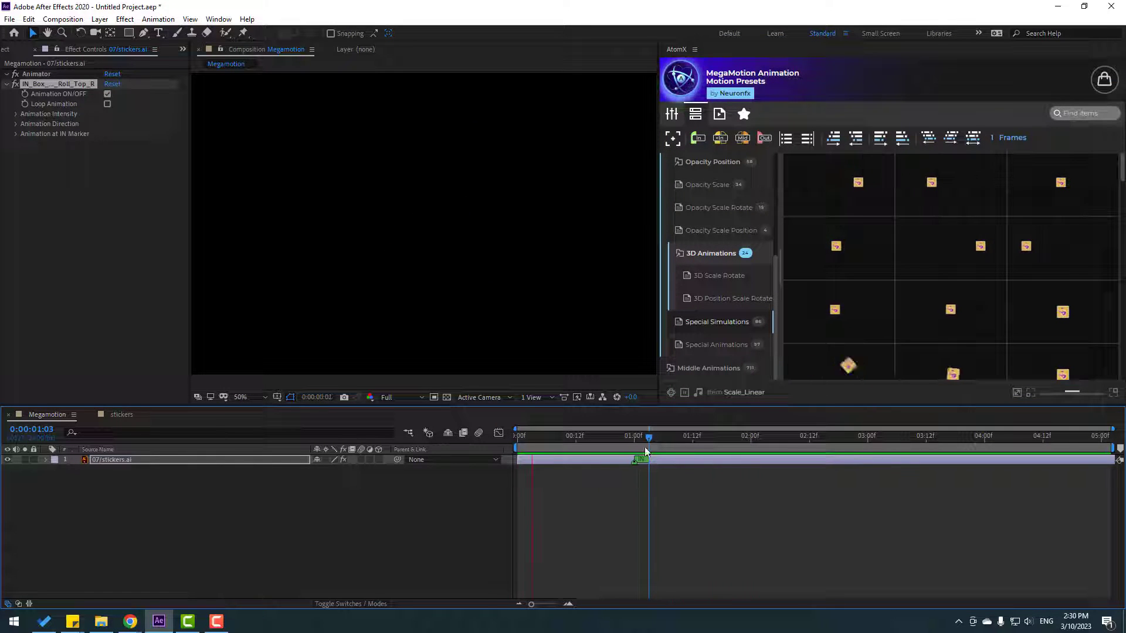
key(space)
key(space)
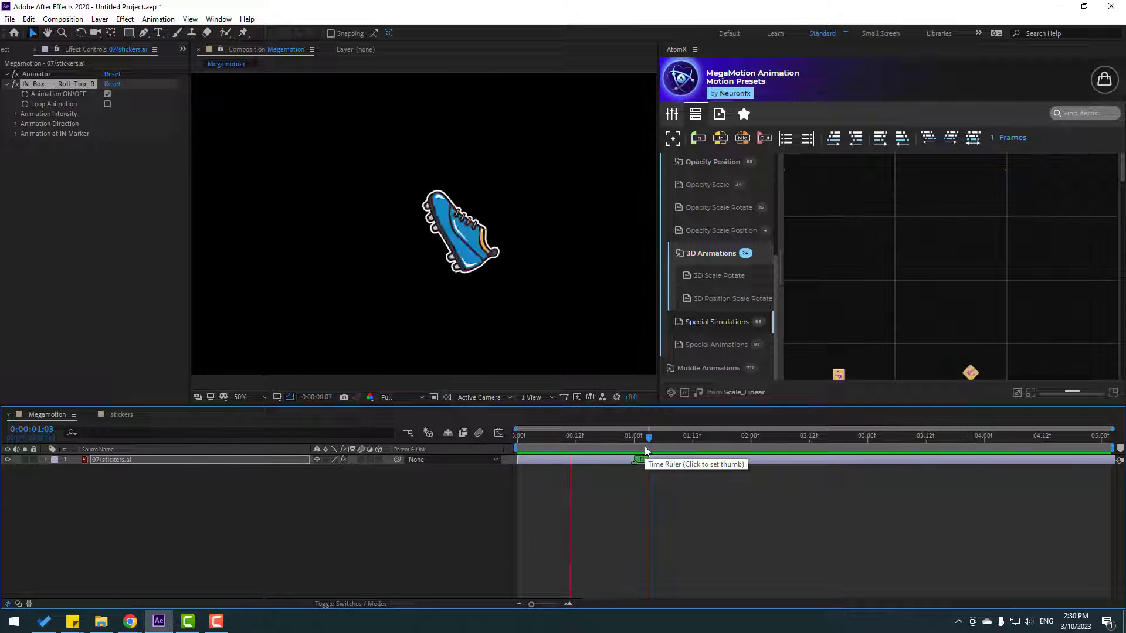
key(space)
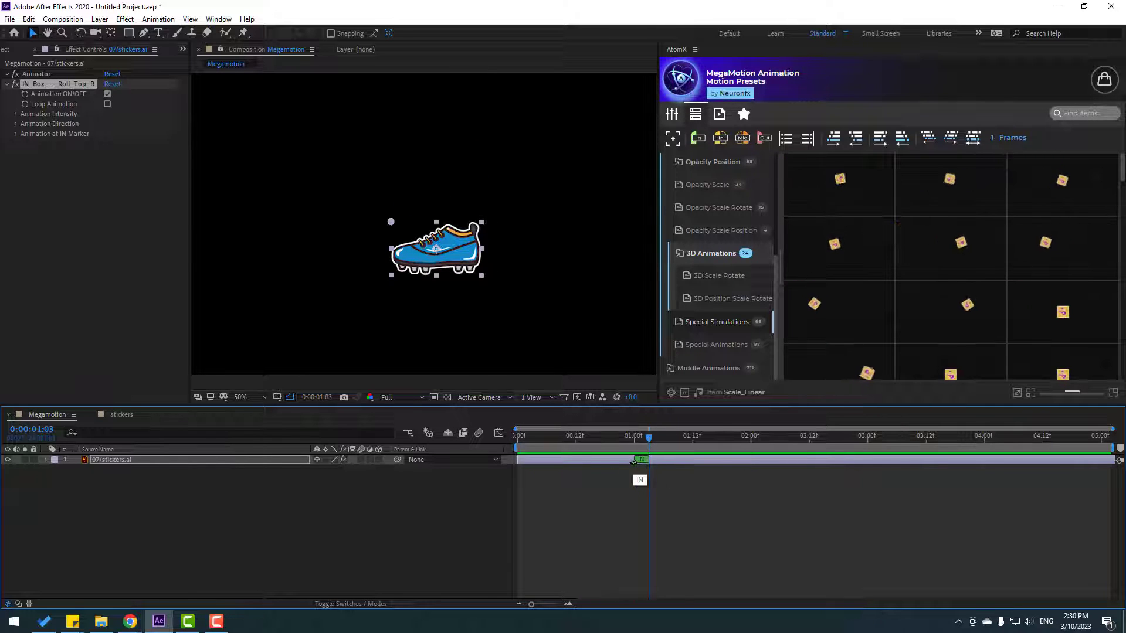
drag(639, 460, 738, 461)
key(space)
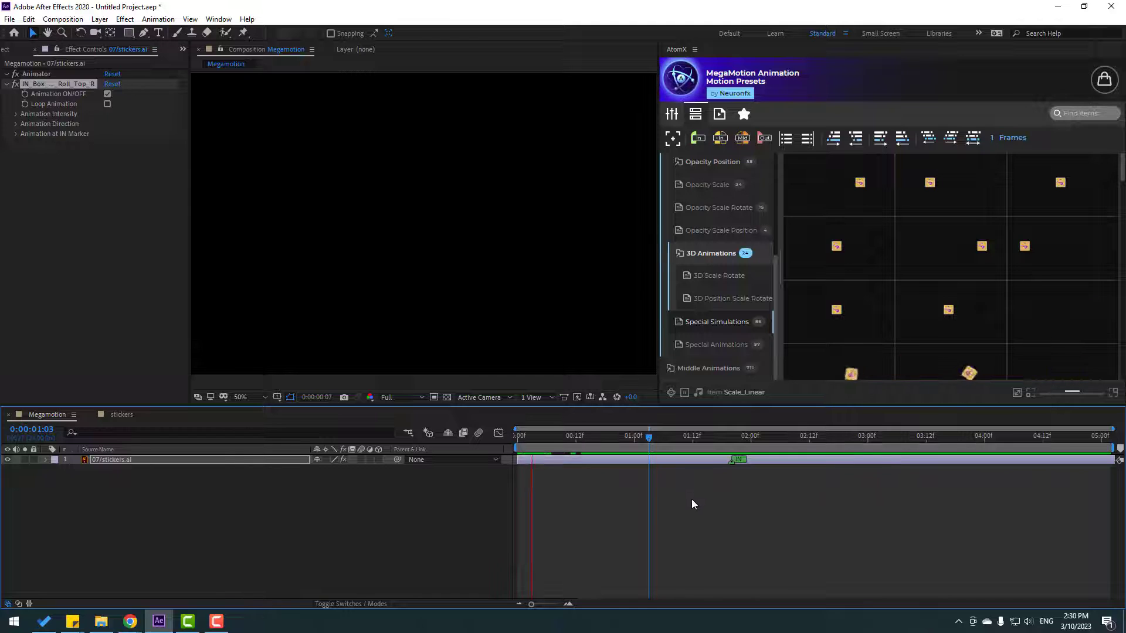
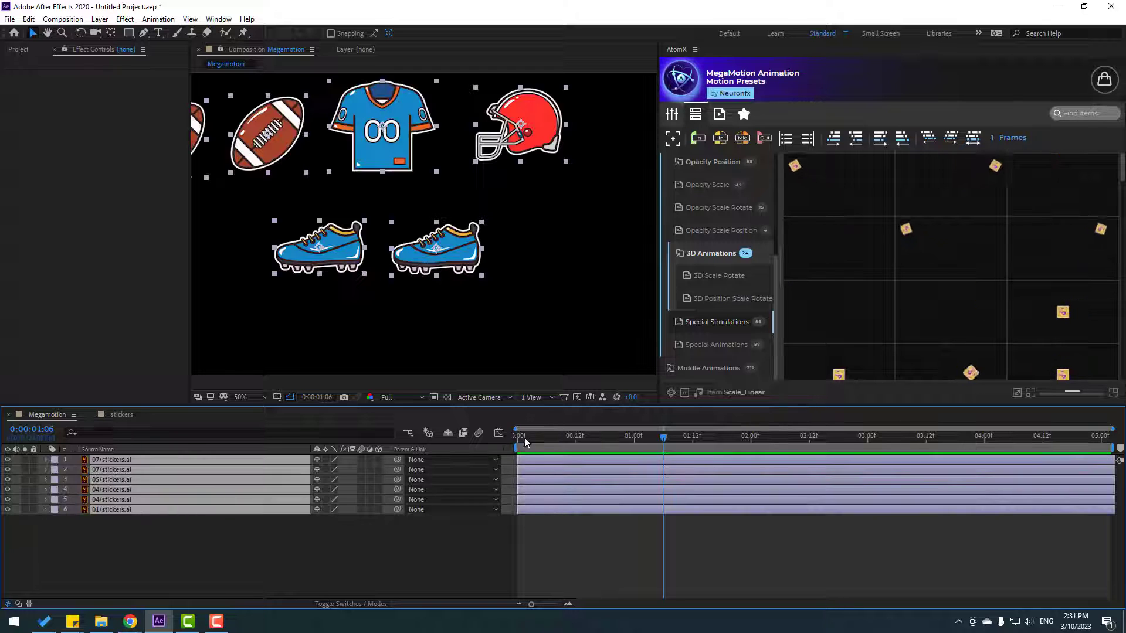
- Spread the sticker layers apart, moving one shoe to each side and lowering the football beside the jersey
key(comma)
key(comma)
click(358, 334)
drag(432, 241, 503, 246)
drag(485, 191, 483, 203)
drag(371, 241, 332, 255)
click(402, 189)
drag(344, 183, 356, 210)
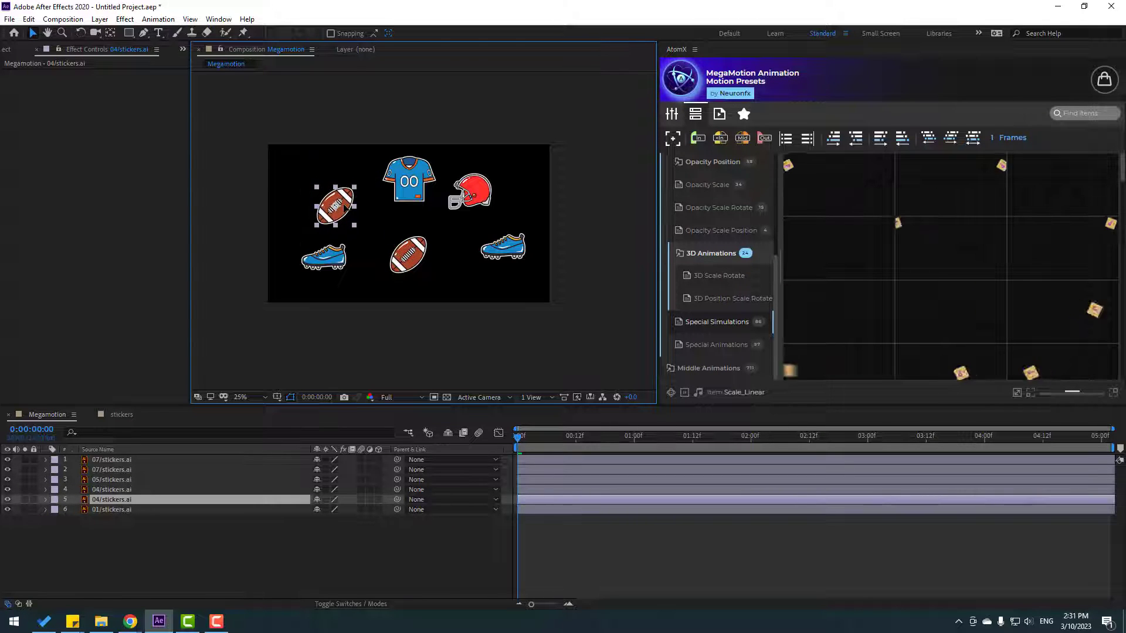
- Line up the shoes, footballs and helmet in a row across the lower part of the frame, and delete the jersey sticker
drag(322, 256, 293, 258)
drag(334, 205, 354, 256)
drag(502, 247, 461, 255)
drag(471, 190, 514, 255)
click(412, 181)
key(Delete)
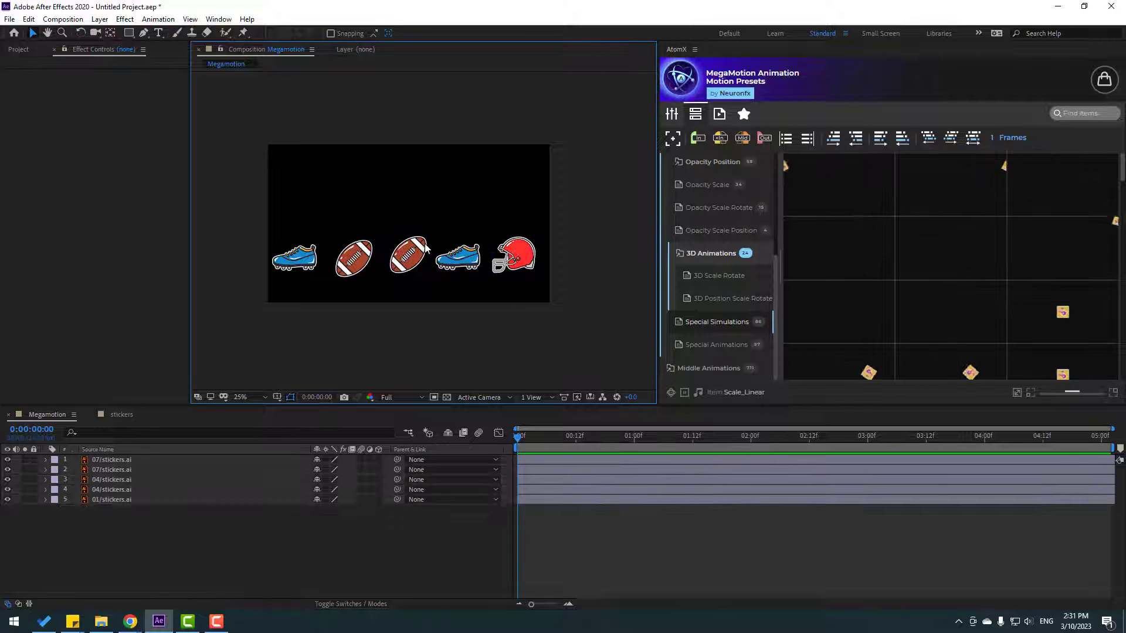
- Apply the Box_Drop_Roll_Top_R preset as IN animation to all five sticker layers and preview the result
click(100, 449)
drag(98, 538, 42, 455)
mouse_move(824, 234)
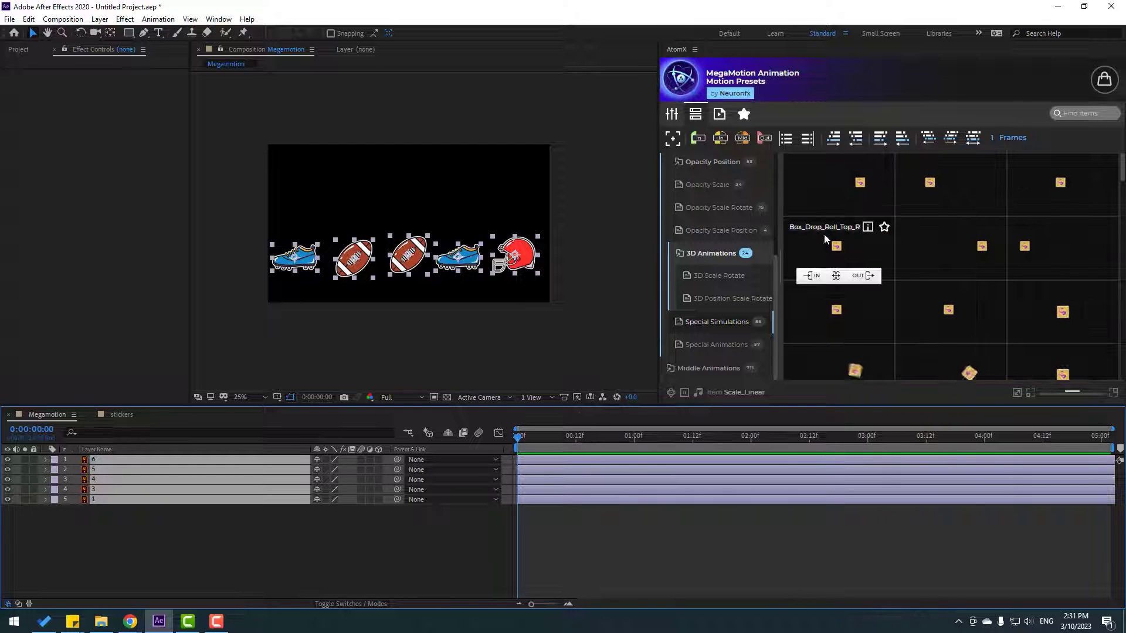
click(812, 276)
key(space)
key(space)
key(space)
key(space)
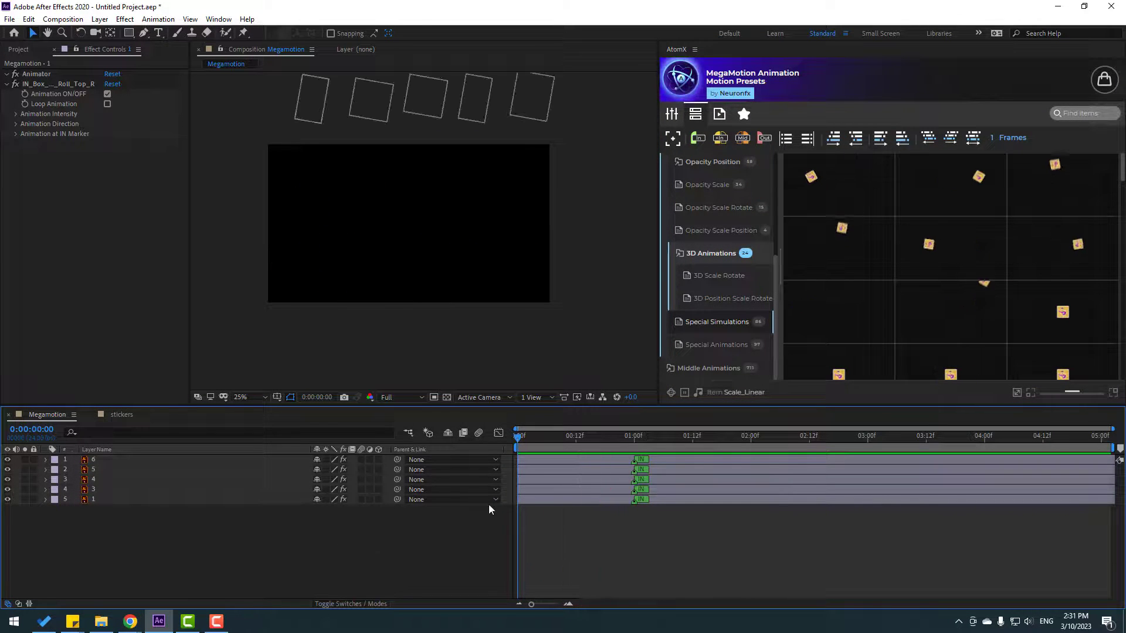
- Shift the in points of all five sticker layers forward with a 1-frame offset and preview the staggered drop
drag(536, 437, 663, 434)
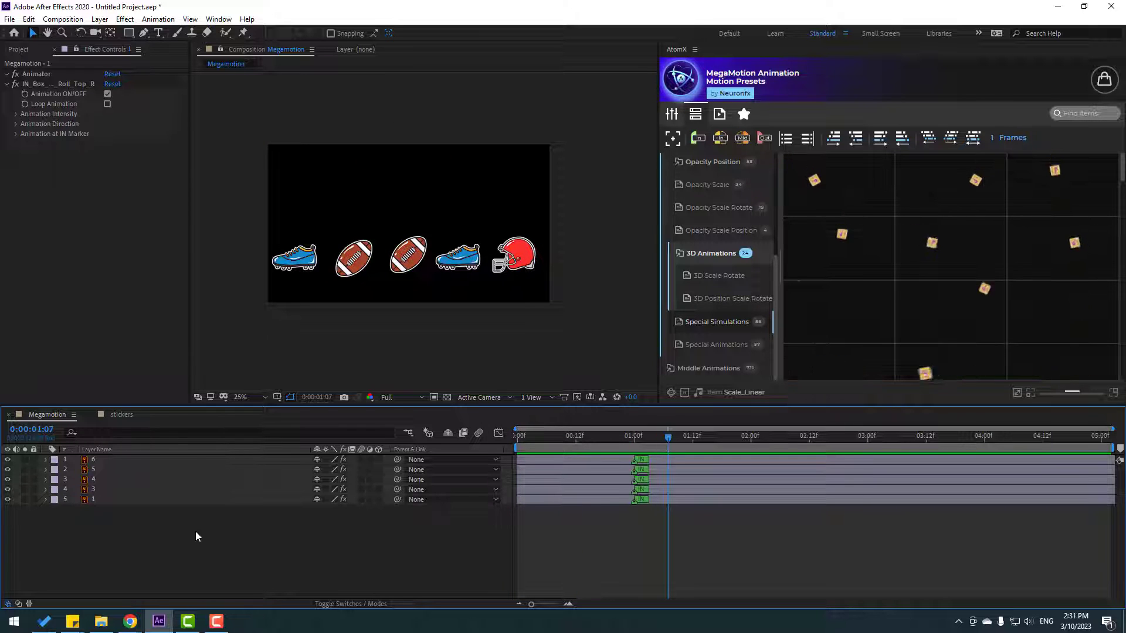
drag(108, 539, 115, 420)
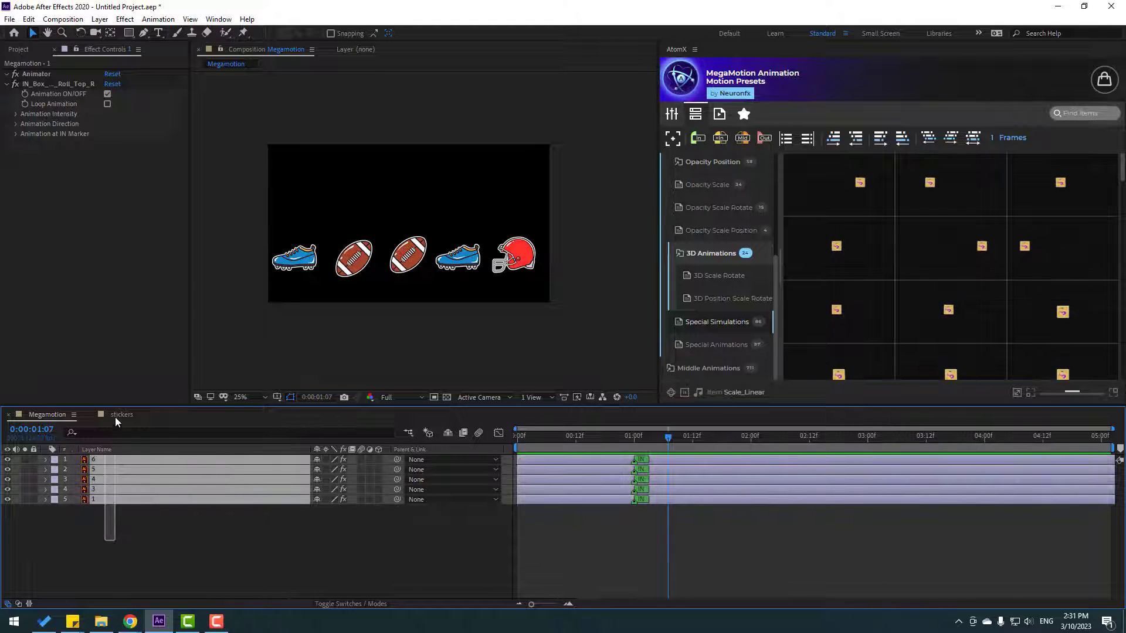
click(834, 141)
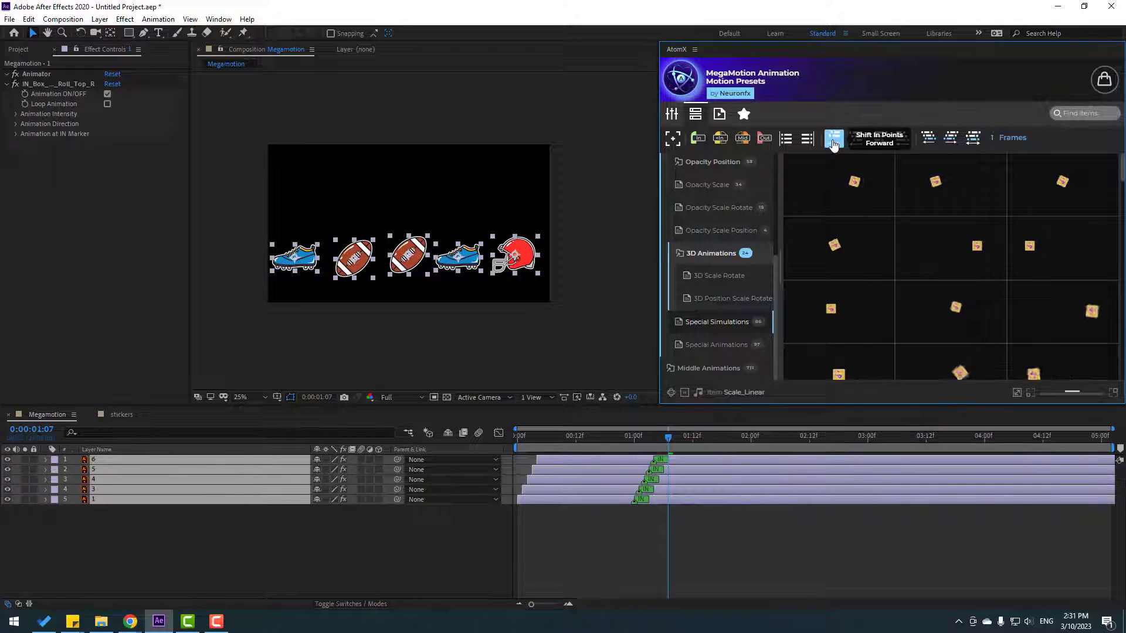
click(453, 466)
key(space)
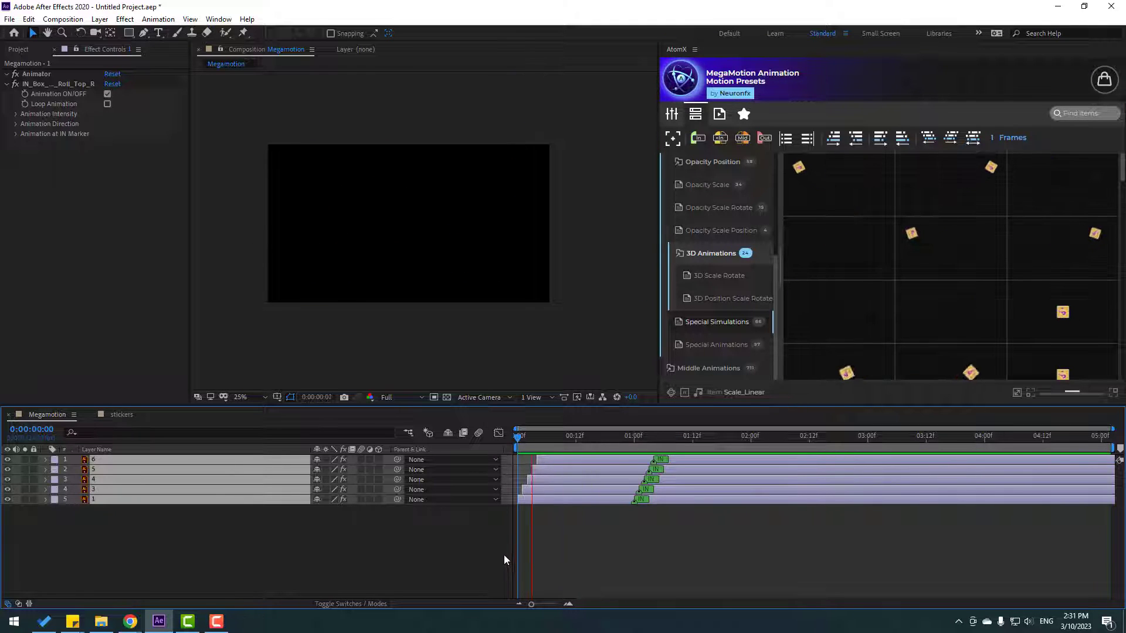
click(543, 448)
- Set the shift offset to 5 frames, shift the five layers' in points forward, and preview the animation
click(1004, 138)
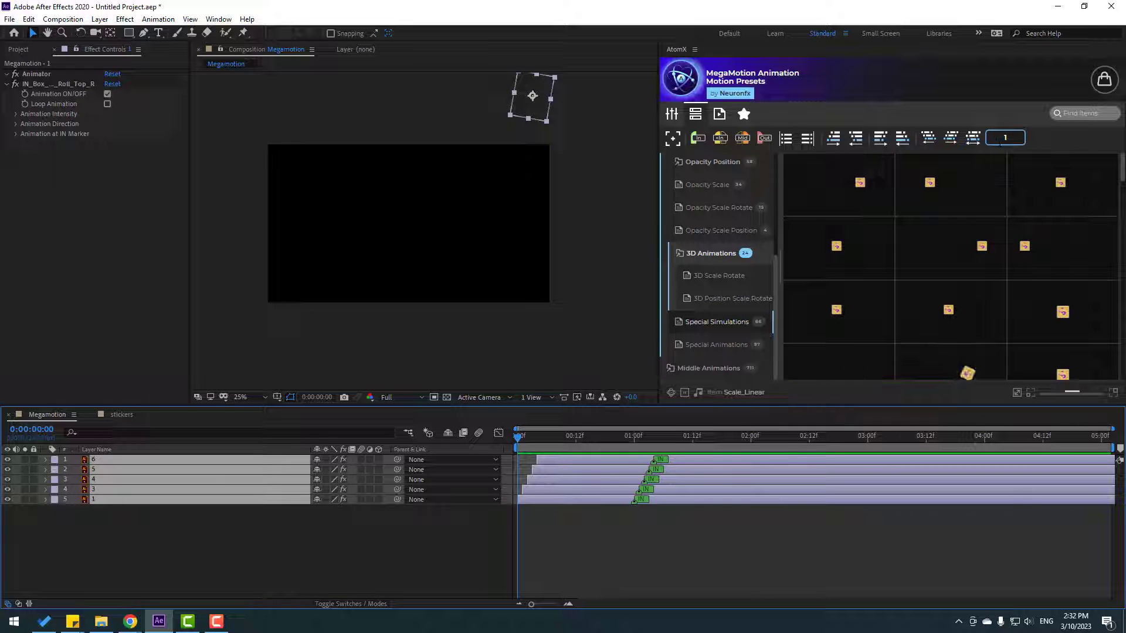
click(1005, 137)
key(Return)
key(Return)
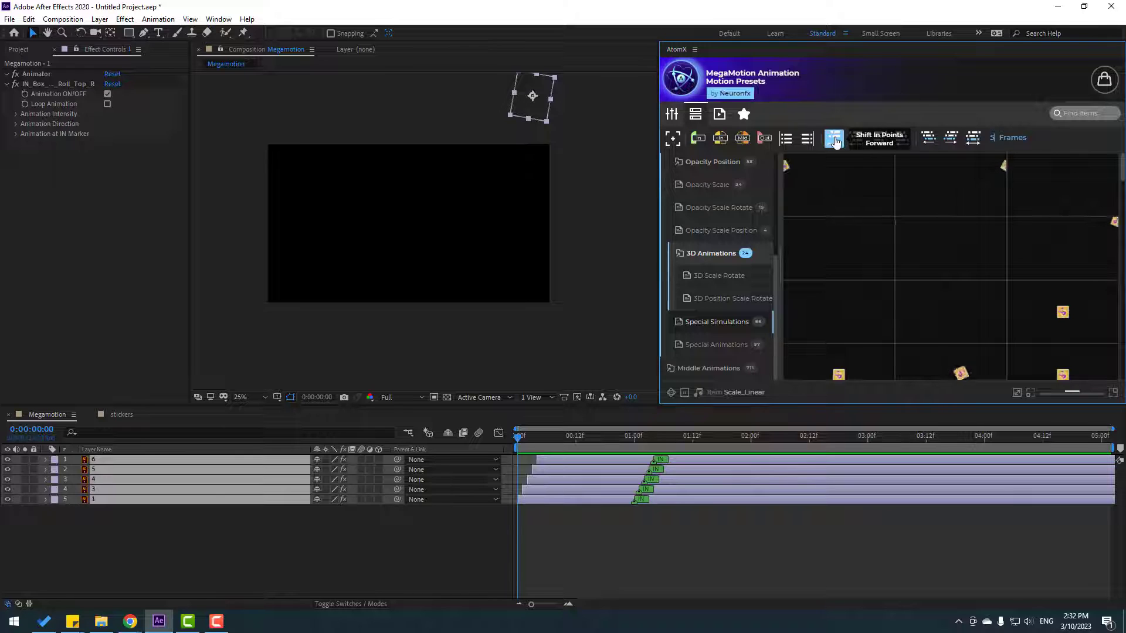
click(835, 140)
click(600, 535)
key(space)
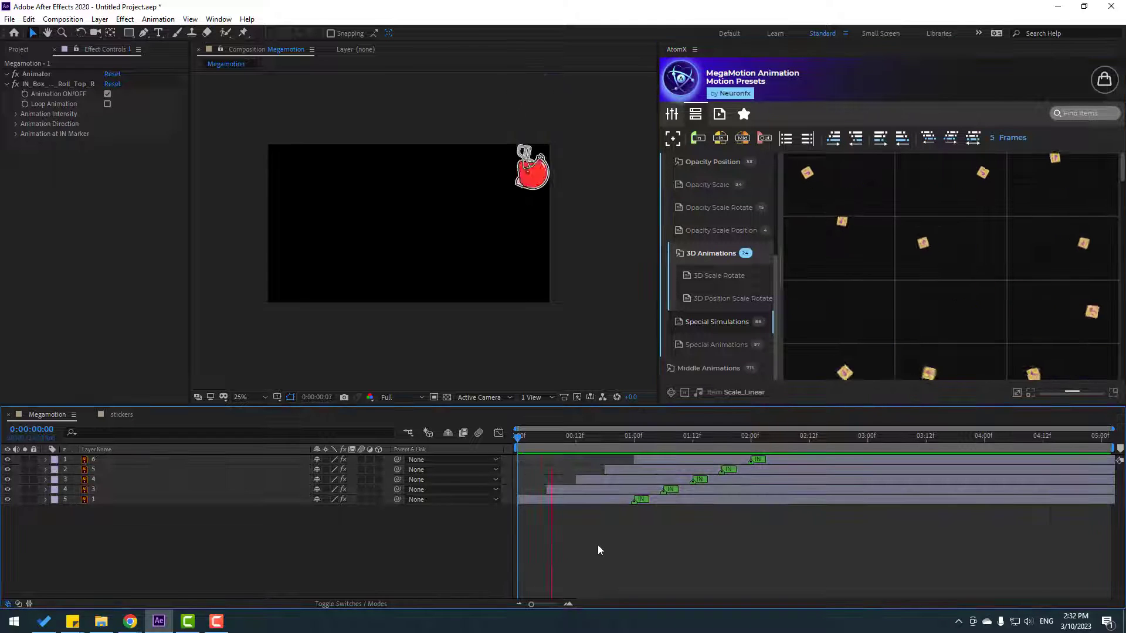
key(space)
- Stagger all five sticker layers randomly with a 1-frame offset and preview the composition
key(ctrl+a)
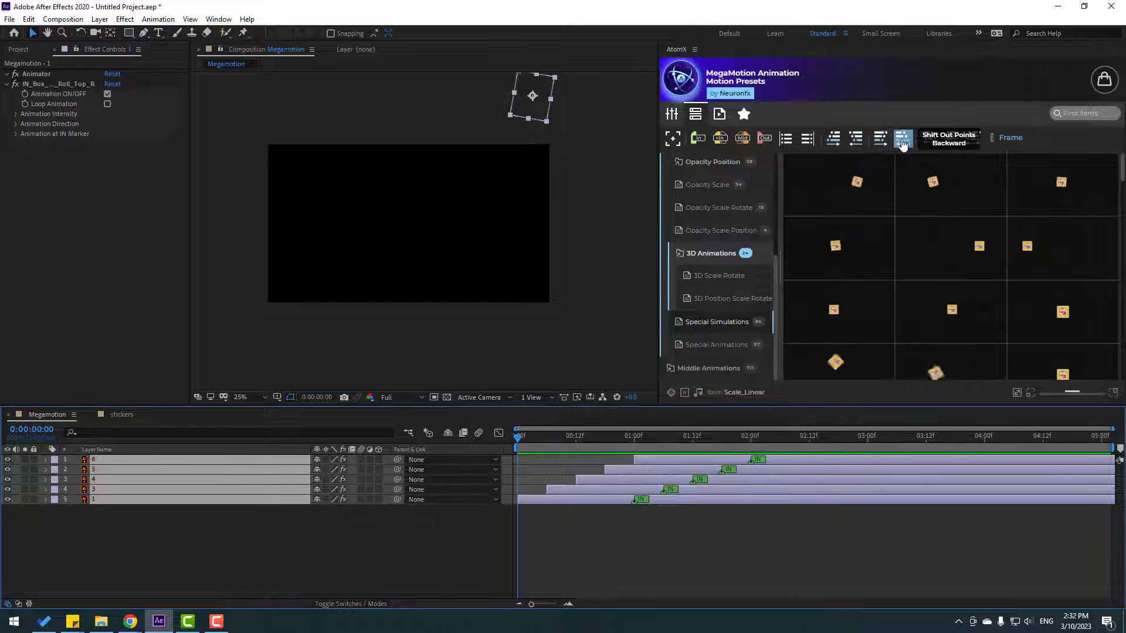
click(970, 145)
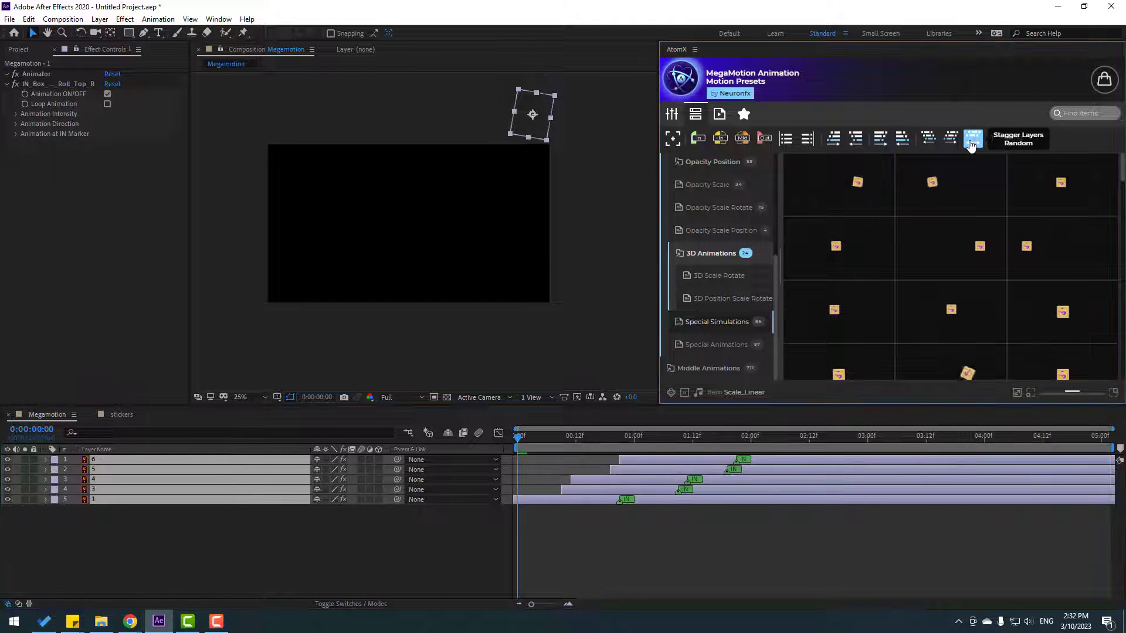
key(space)
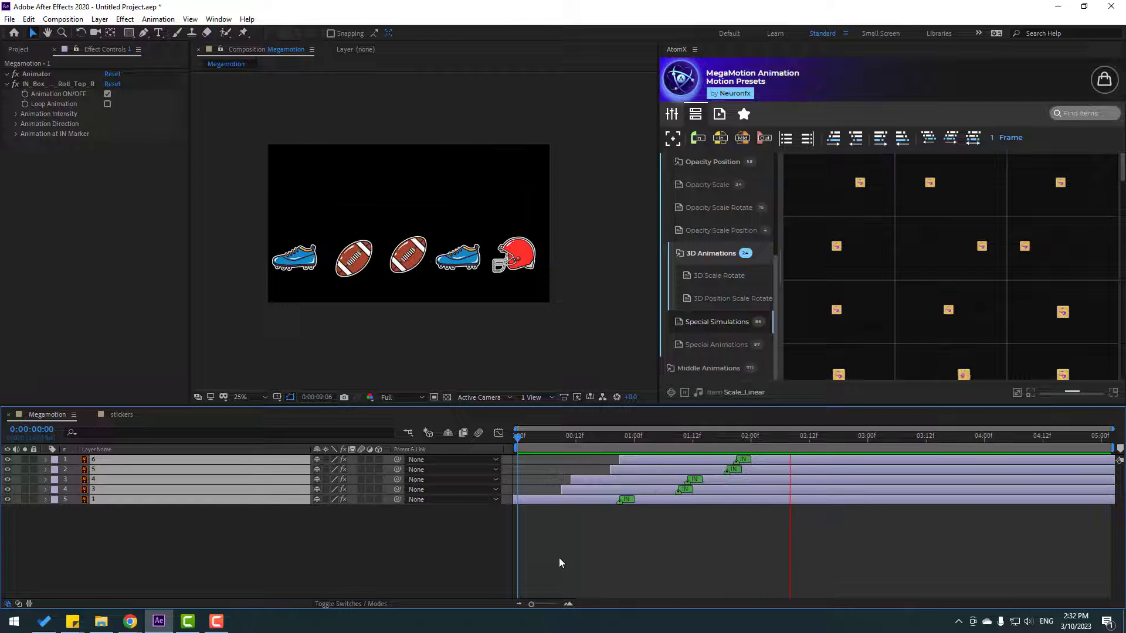
key(space)
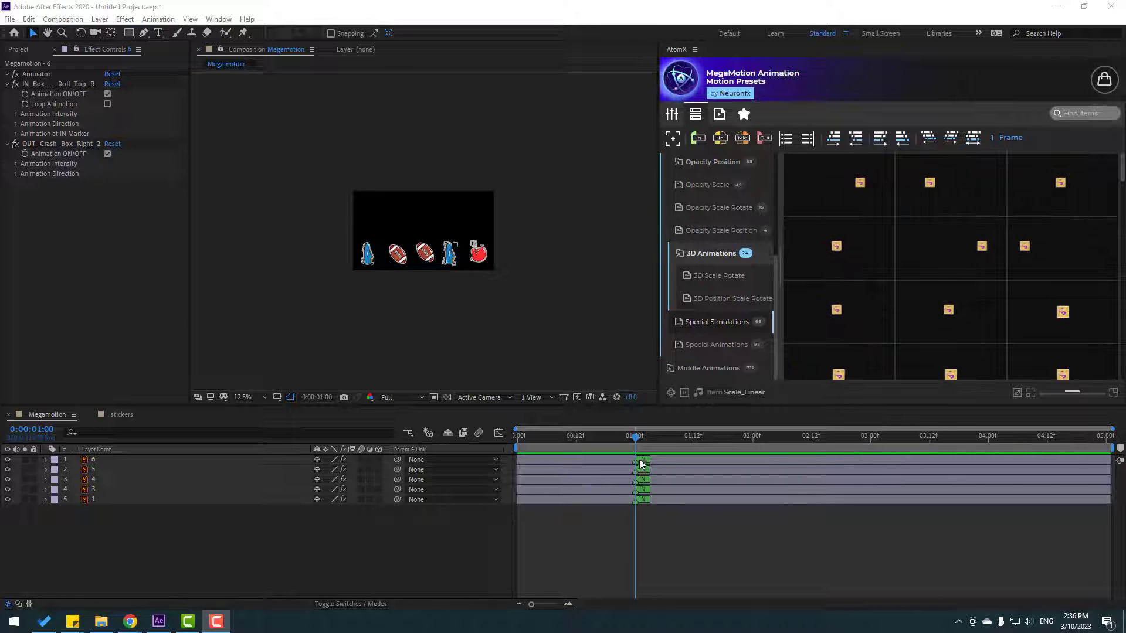
- Add an OUT marker at 0:00:02:06 to all five sticker layers
drag(181, 557, 128, 454)
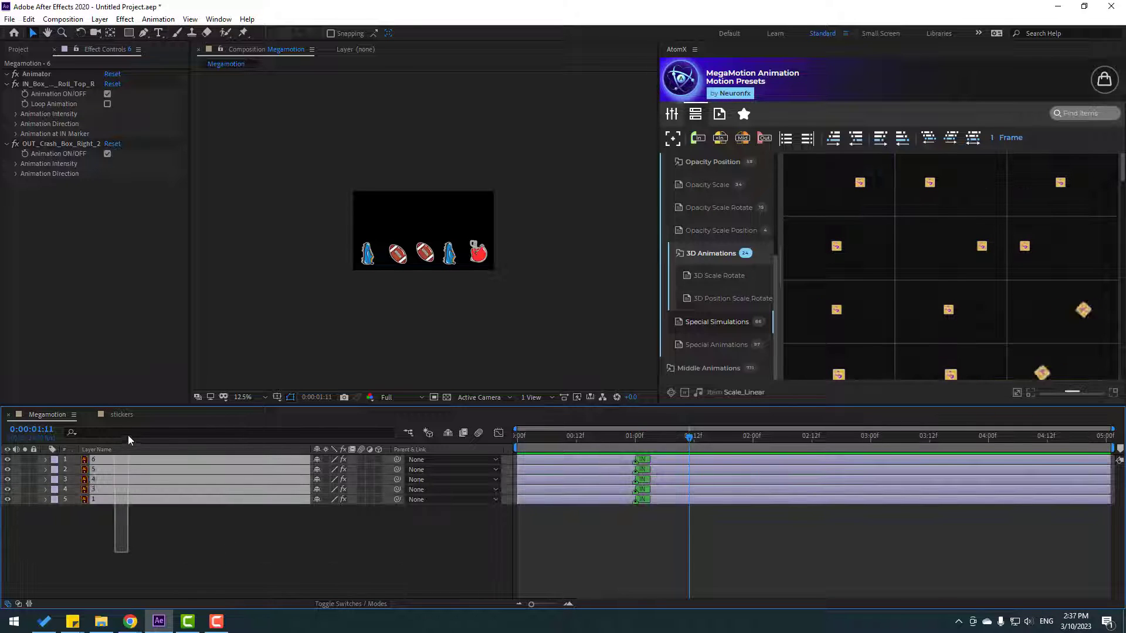
click(689, 436)
drag(758, 448, 782, 444)
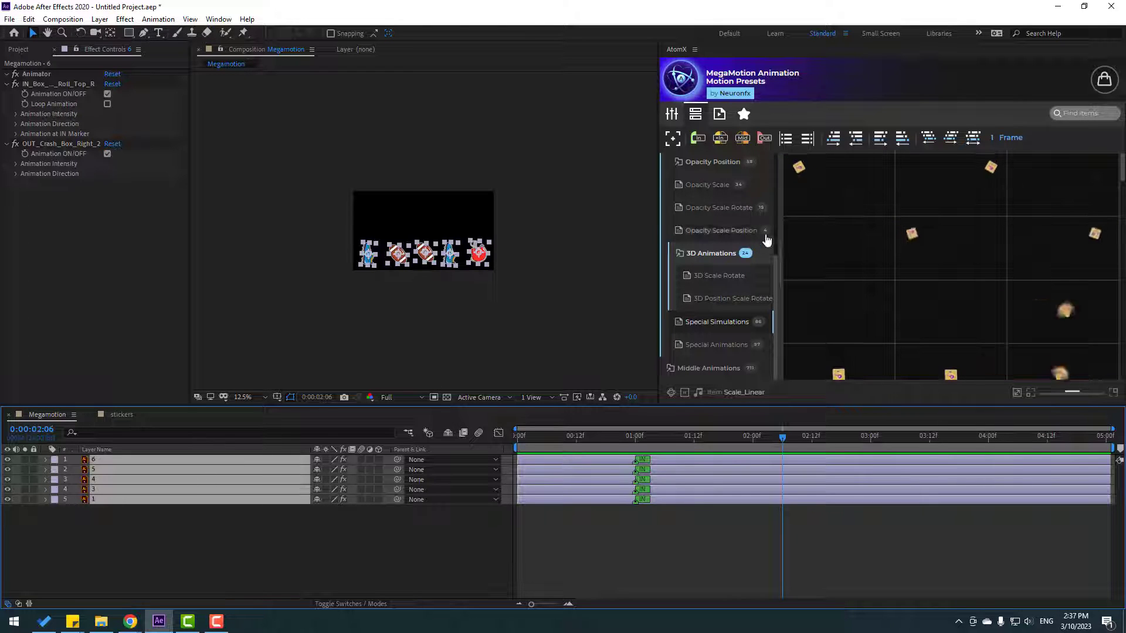
click(764, 139)
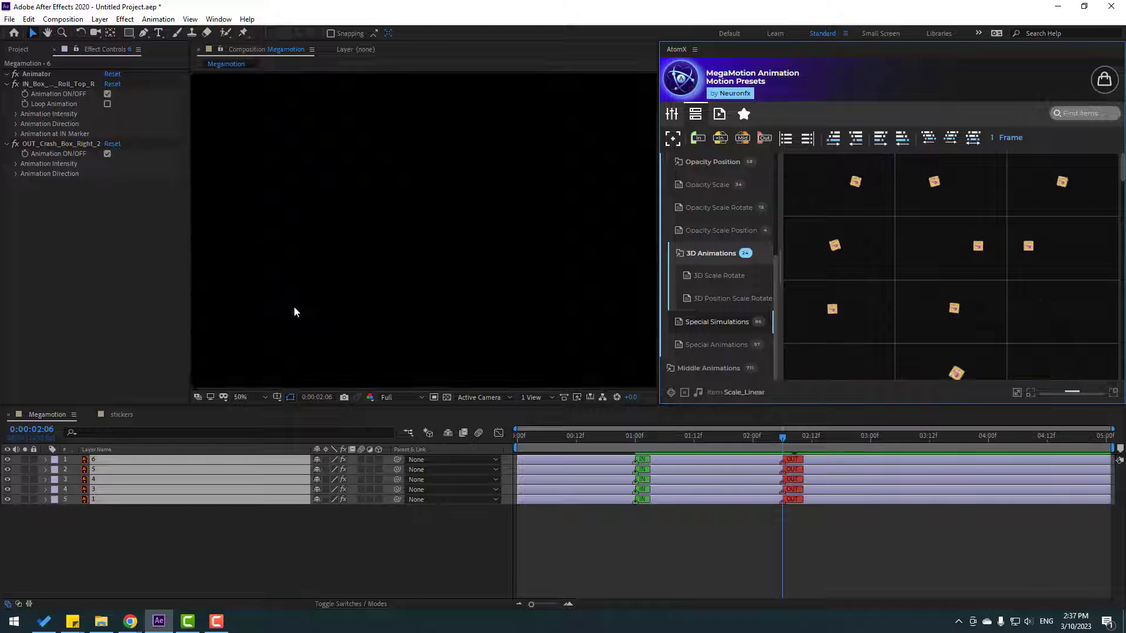
- Apply the Crash_Box_Right_2 preset as an OUT animation to all five sticker layers and scrub through the exit
drag(301, 293, 486, 268)
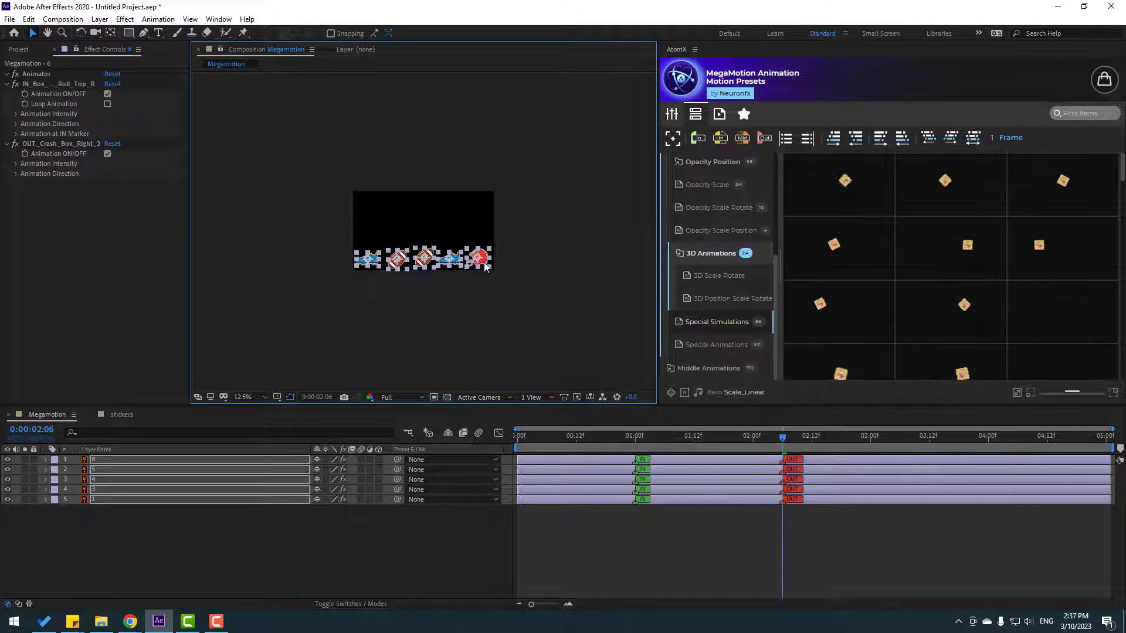
scroll(891, 314, down, 2)
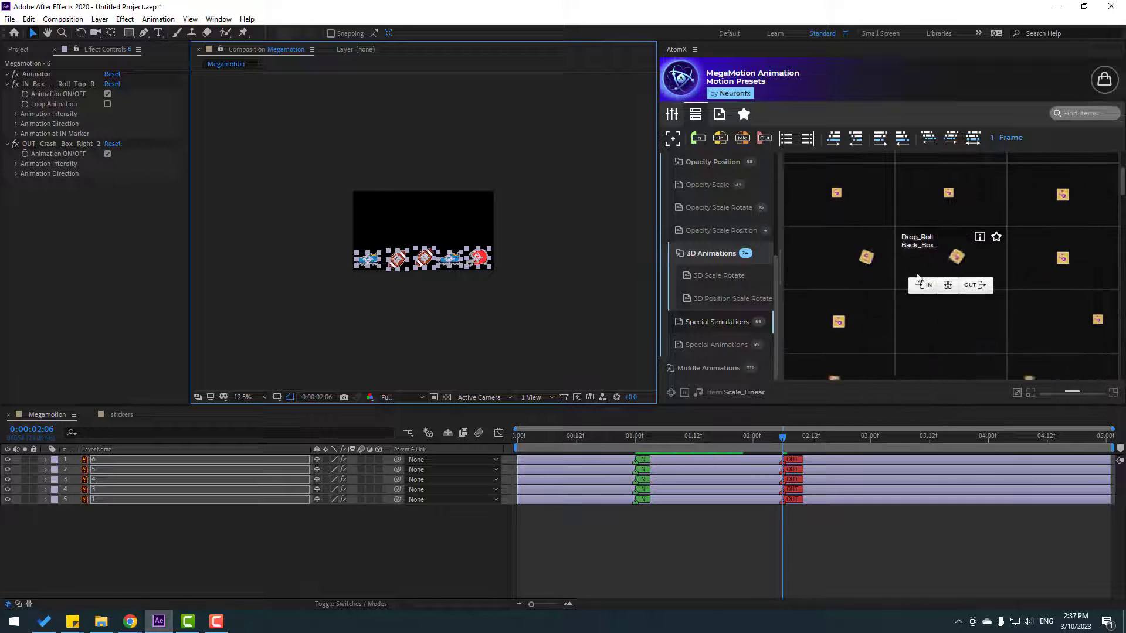
scroll(950, 270, down, 1)
key(period)
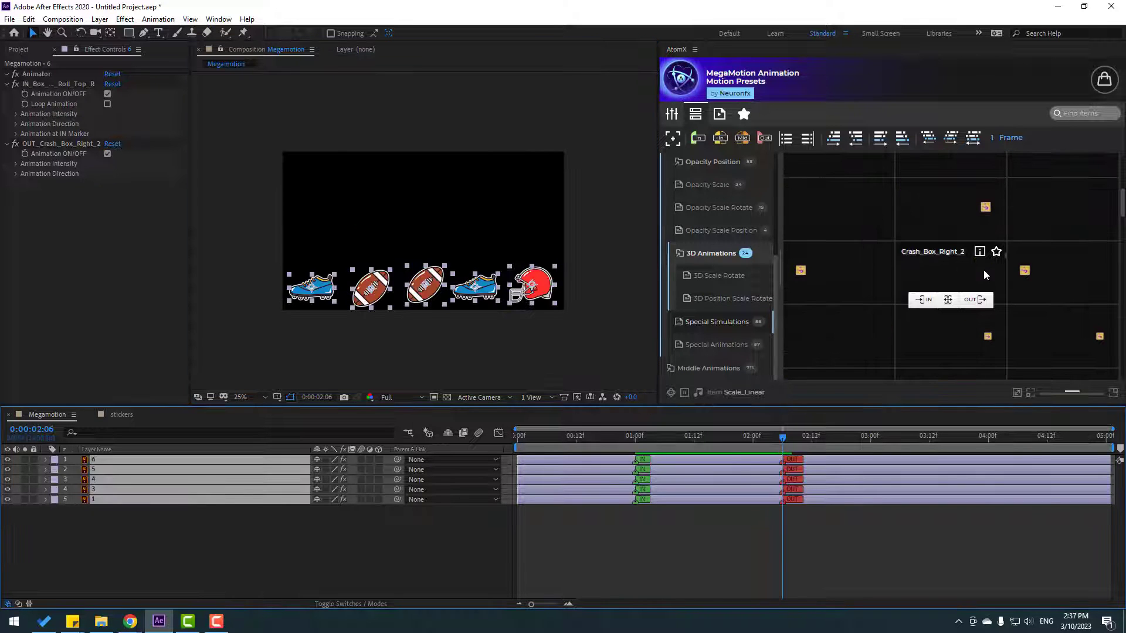
click(974, 300)
drag(786, 437, 1093, 435)
drag(800, 438, 817, 445)
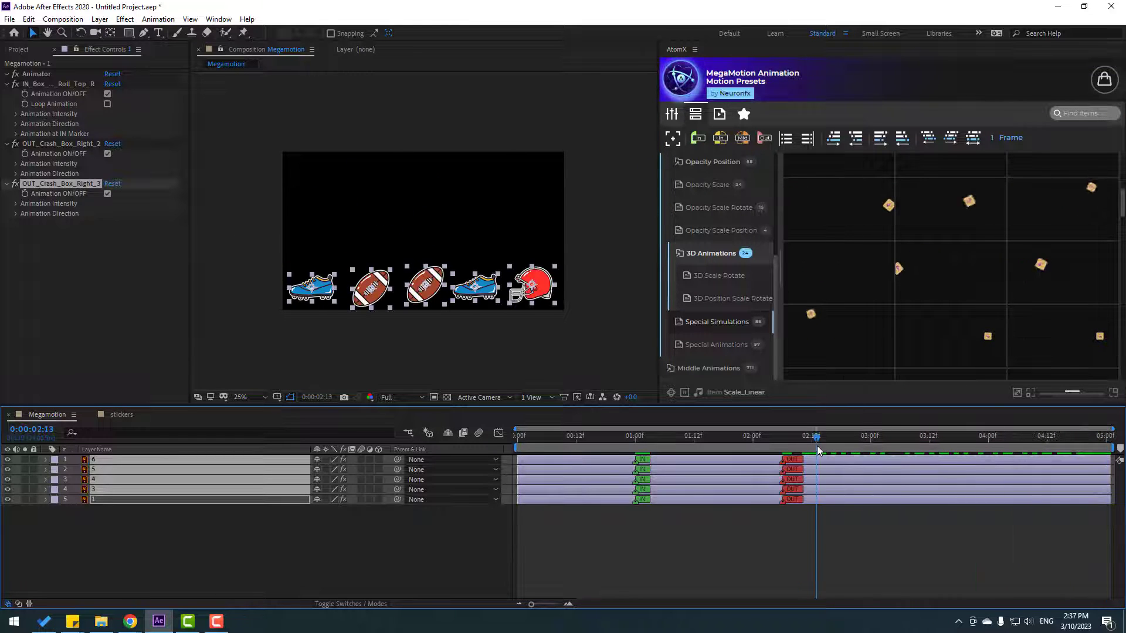
- Shift the five layers' in points forward and out points backward with a 1-frame offset, and preview the composition
mouse_move(820, 176)
click(835, 147)
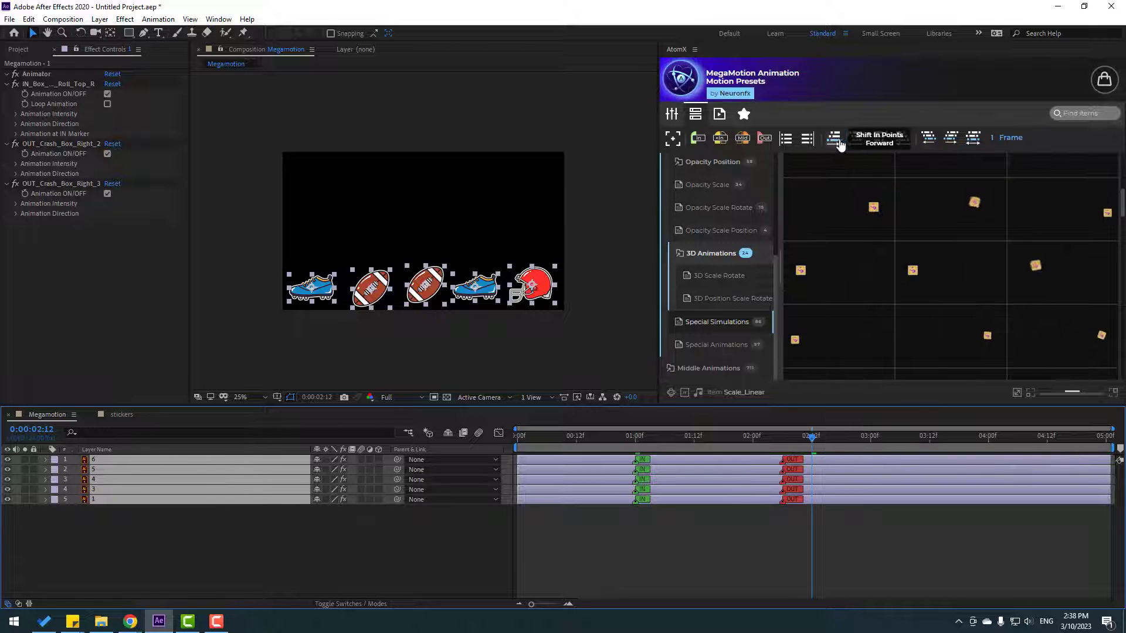
click(840, 144)
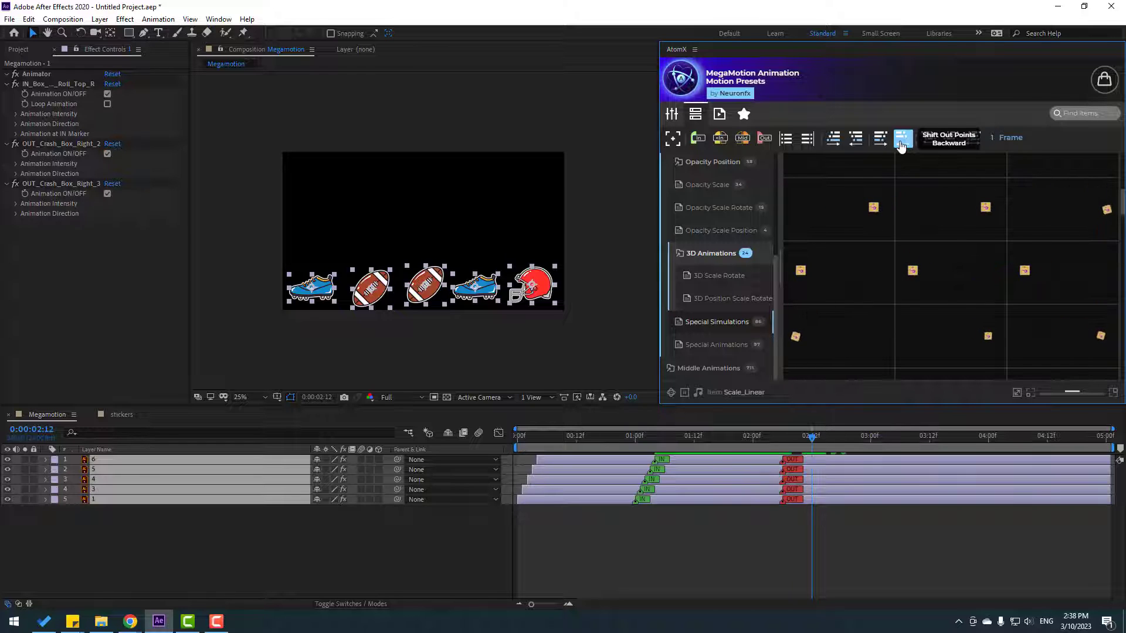
click(901, 145)
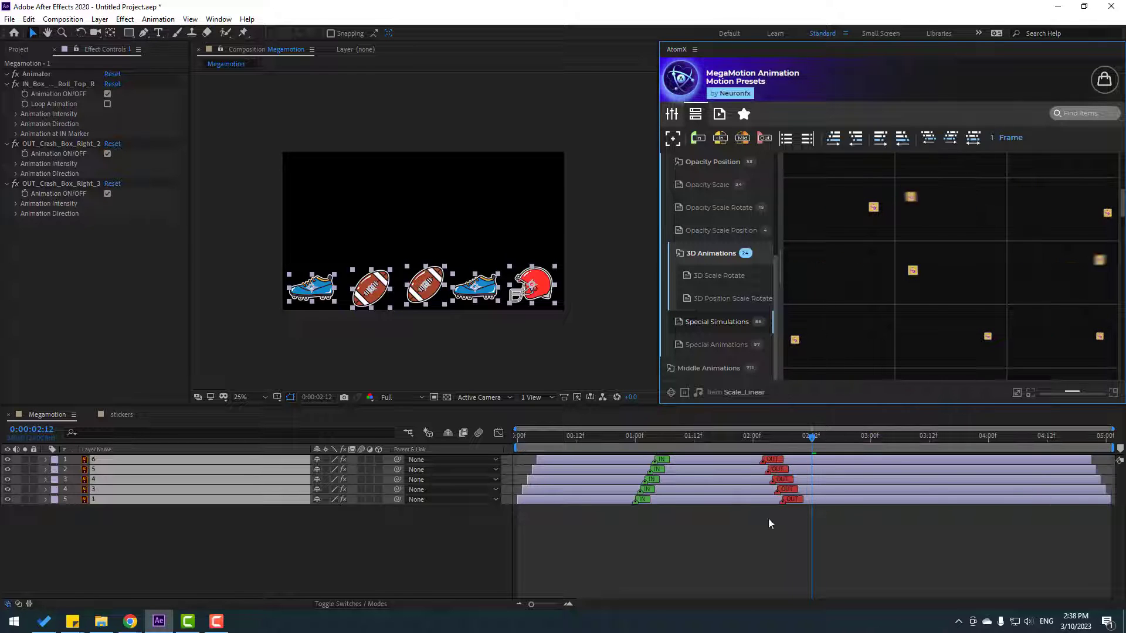
click(694, 549)
key(space)
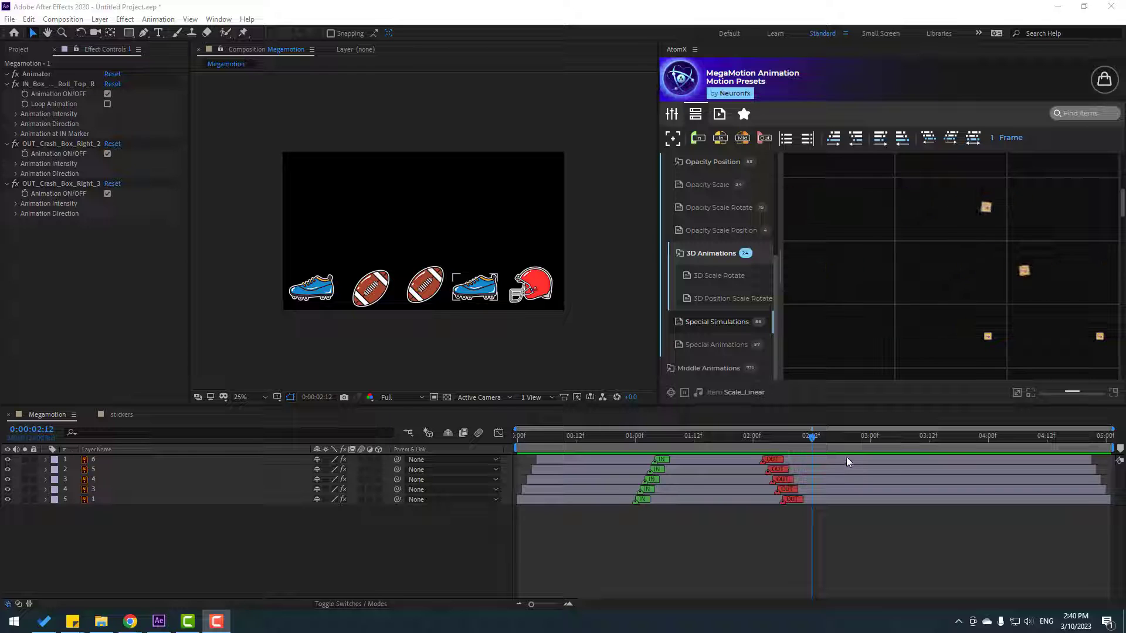
- Browse the Special Animations presets and the walking and running sets in the Group Animations of Middle Animations
click(698, 351)
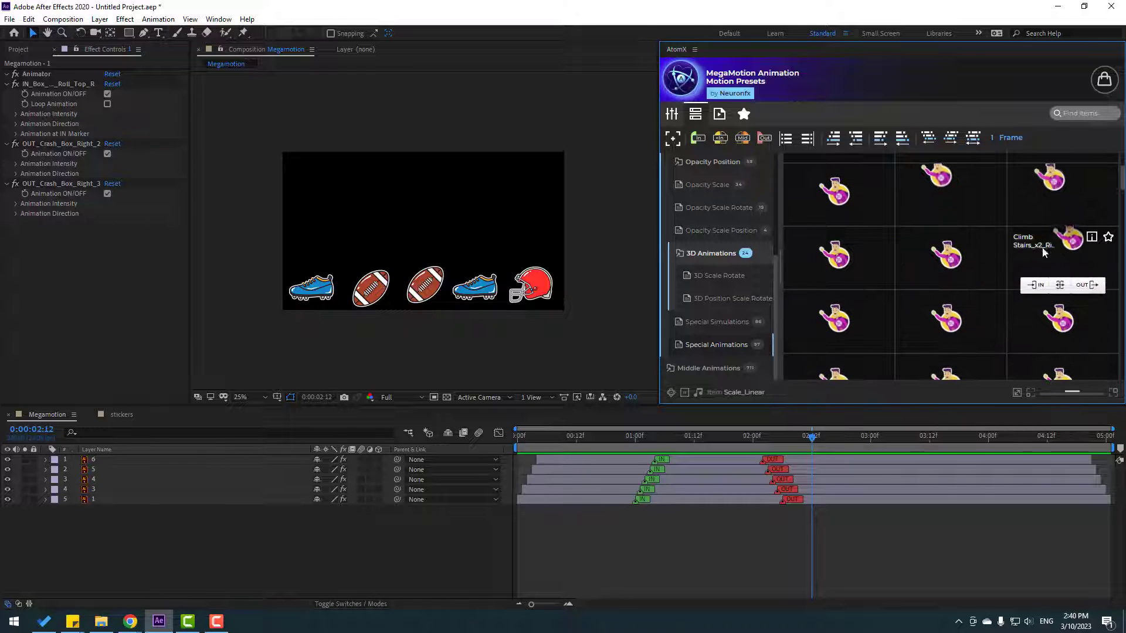
scroll(955, 253, down, 1)
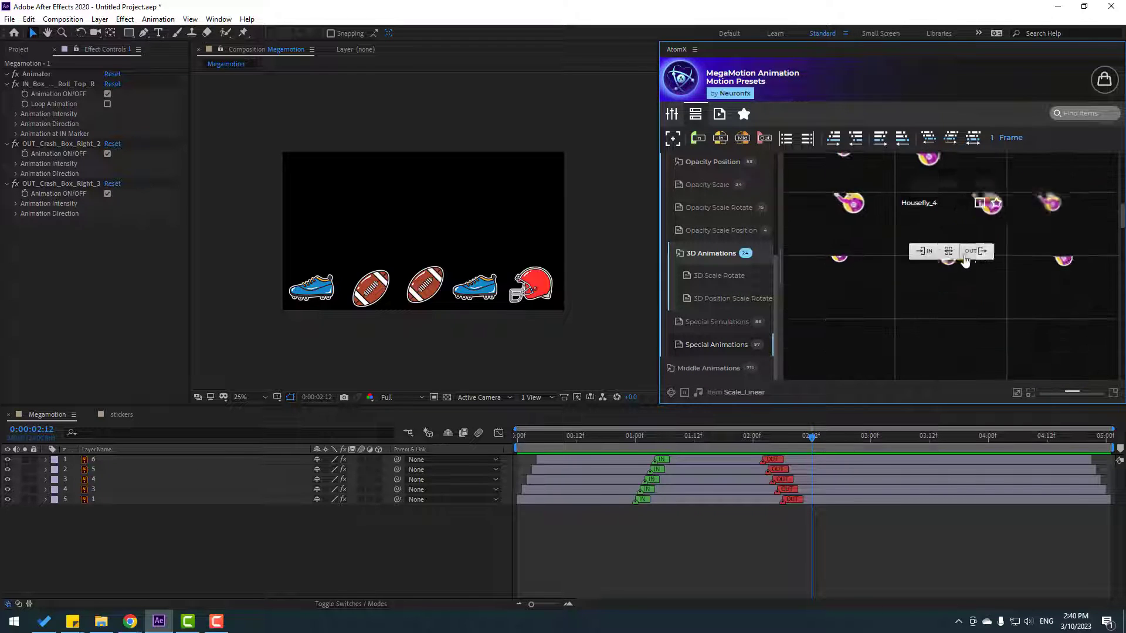
scroll(900, 273, up, 1)
scroll(899, 273, down, 2)
click(728, 282)
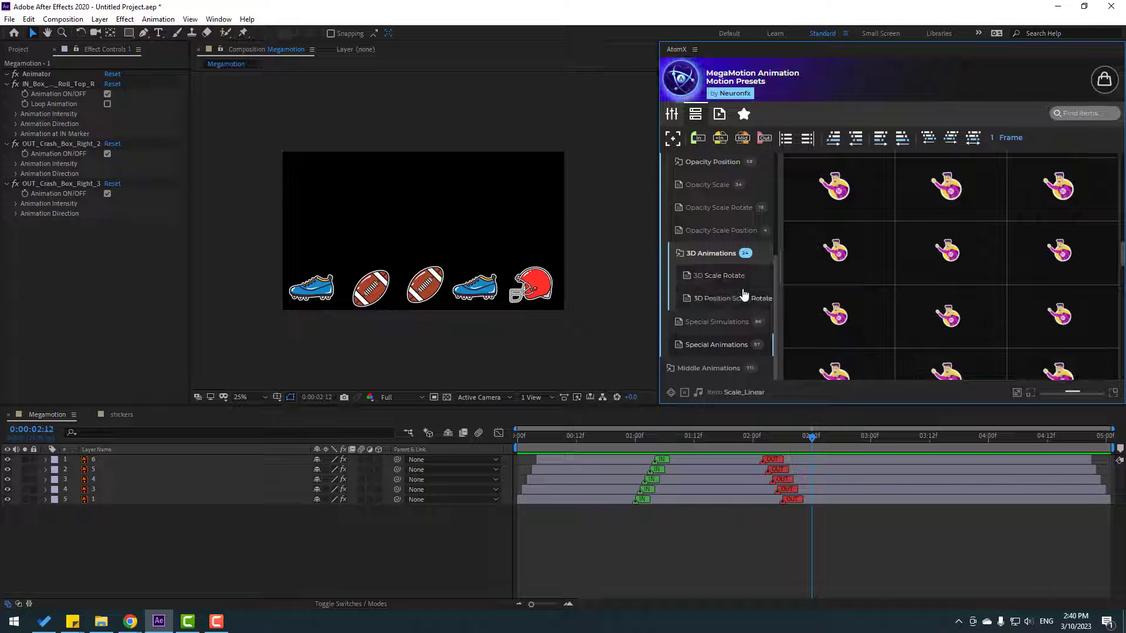
click(702, 371)
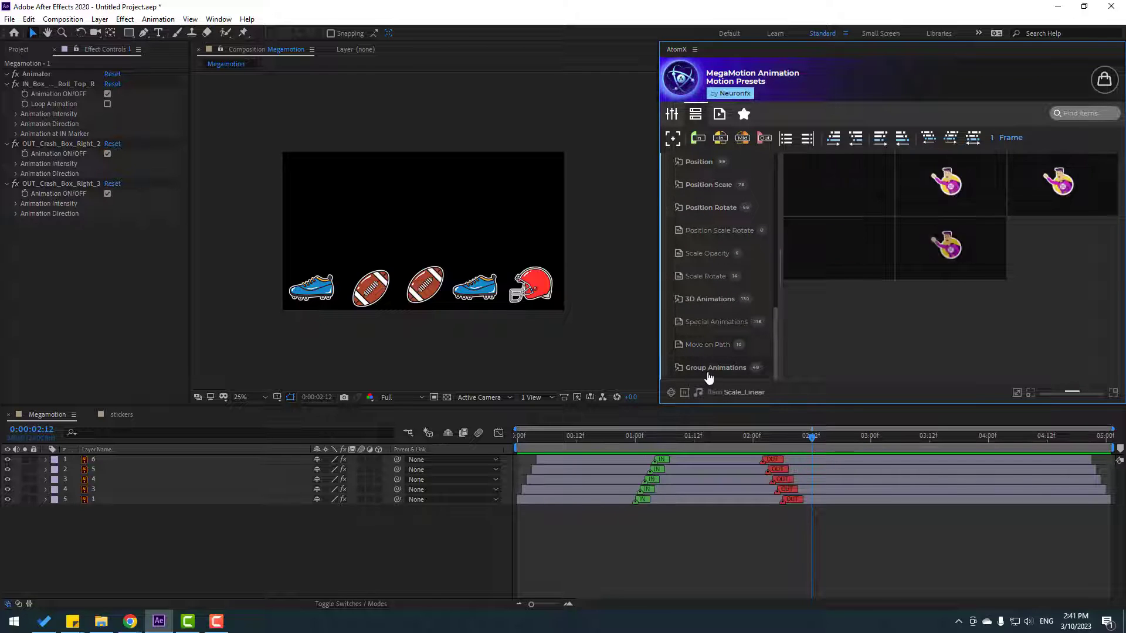
click(709, 369)
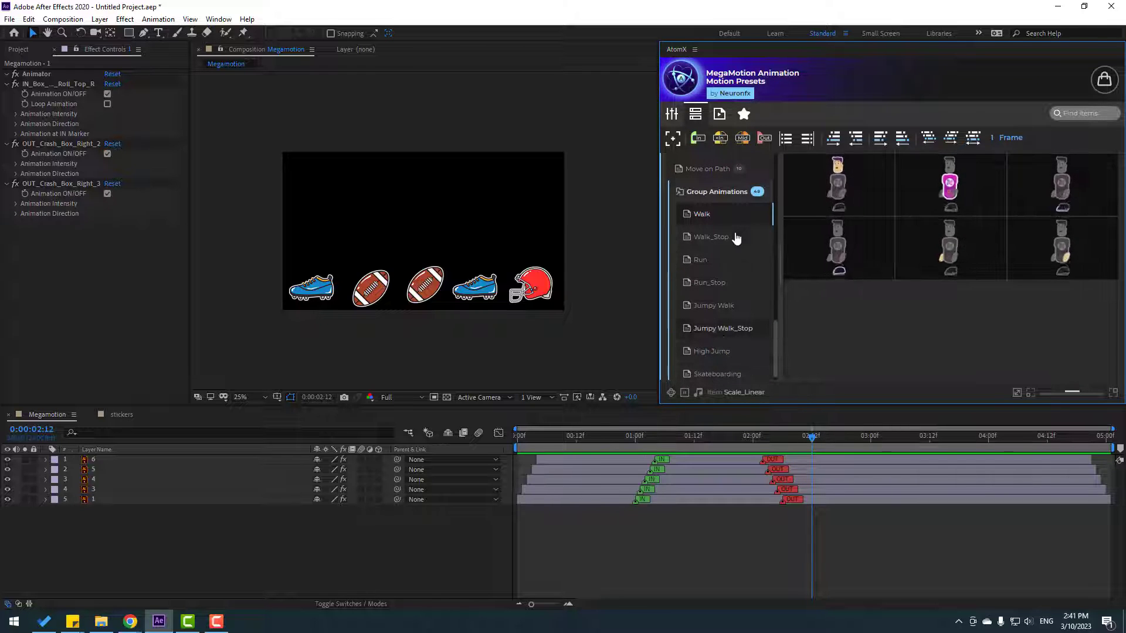
mouse_move(846, 202)
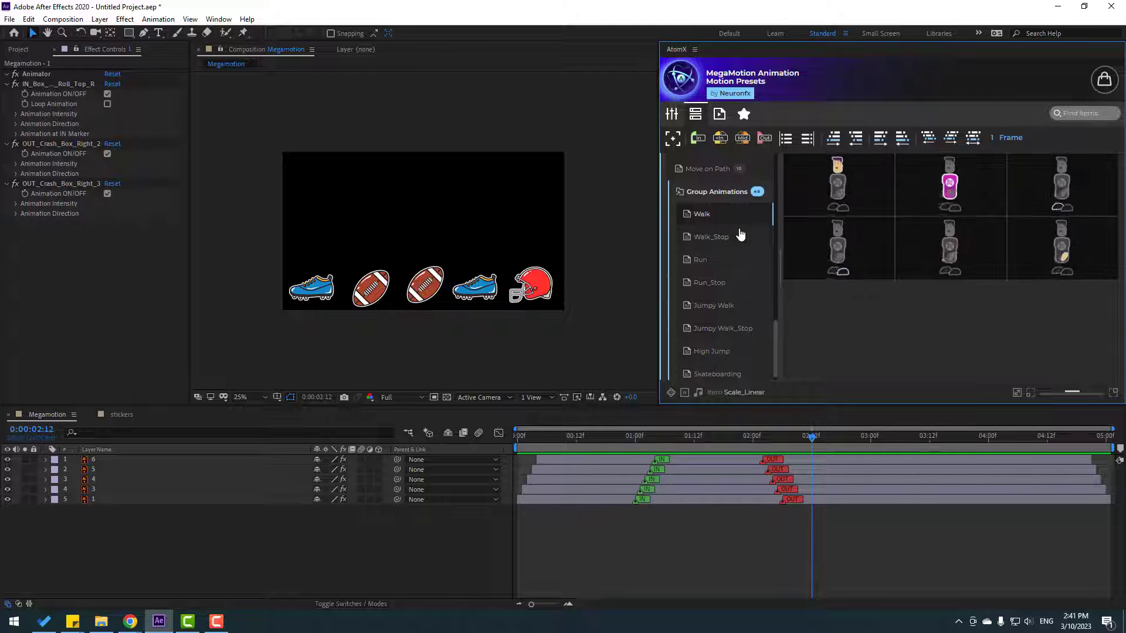
click(729, 265)
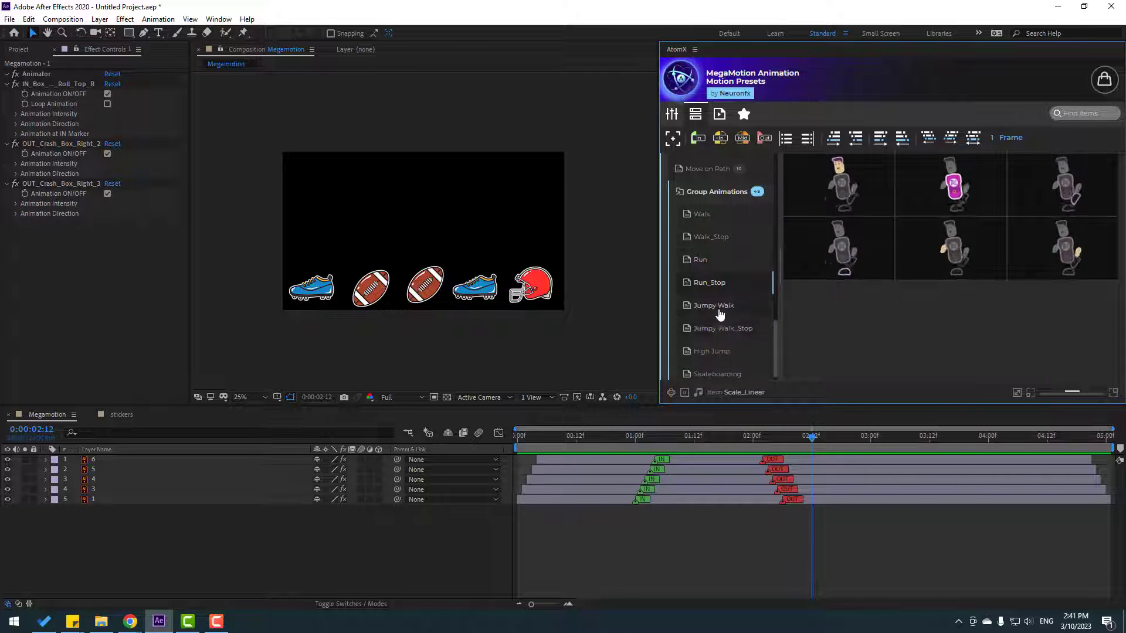
scroll(721, 367, down, 1)
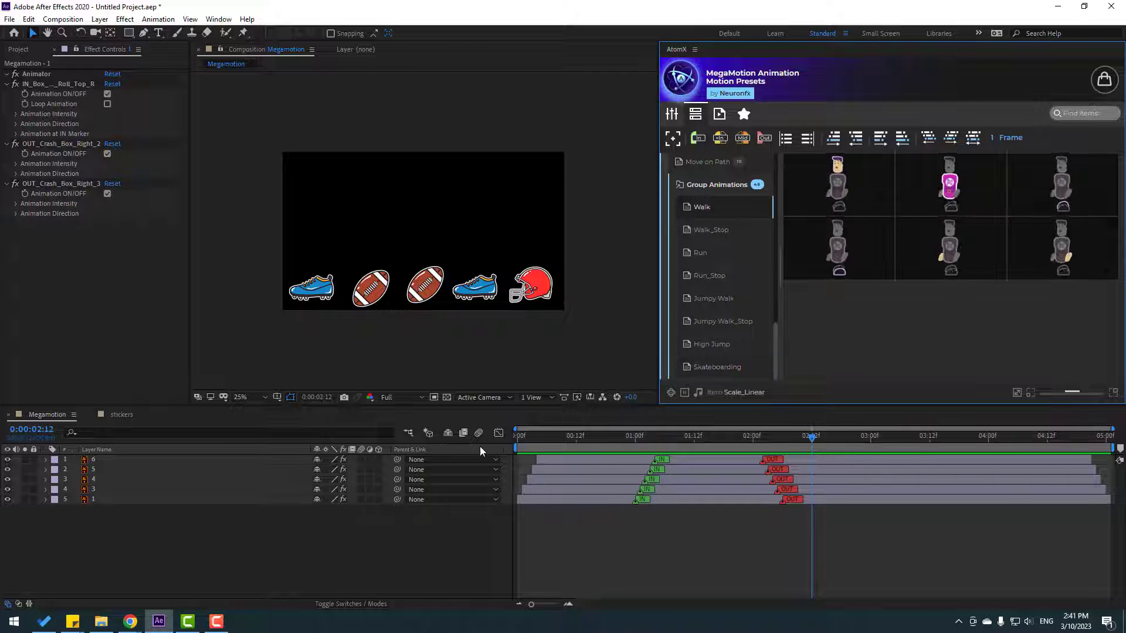
- In the stickers composition, arrange the helmet above the jersey and both shoes beneath it as a character
click(120, 413)
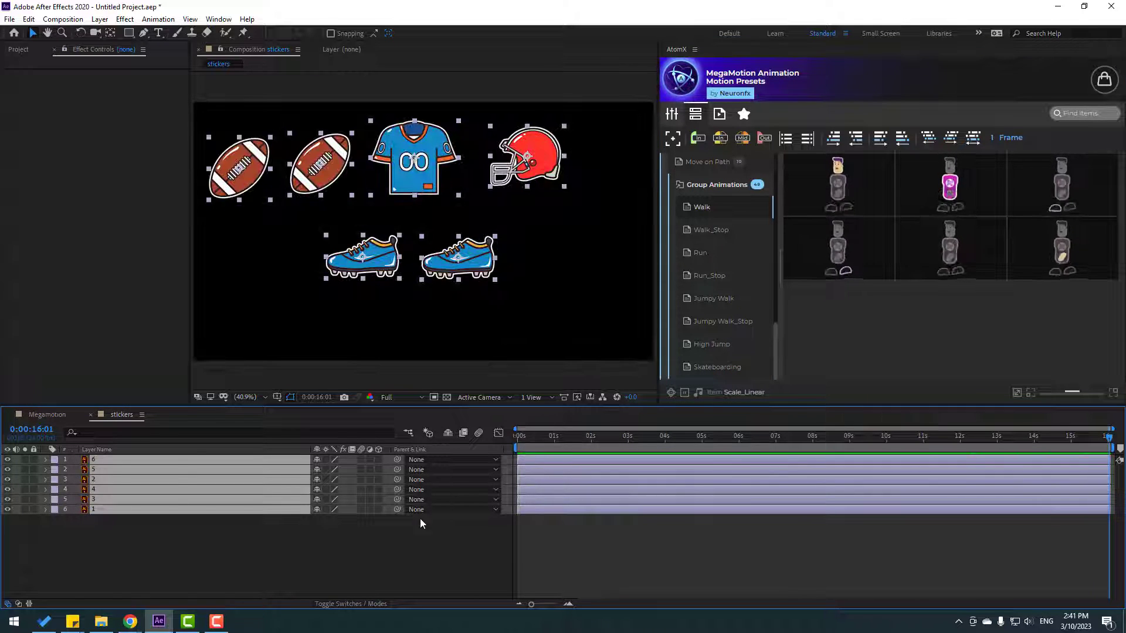
click(323, 561)
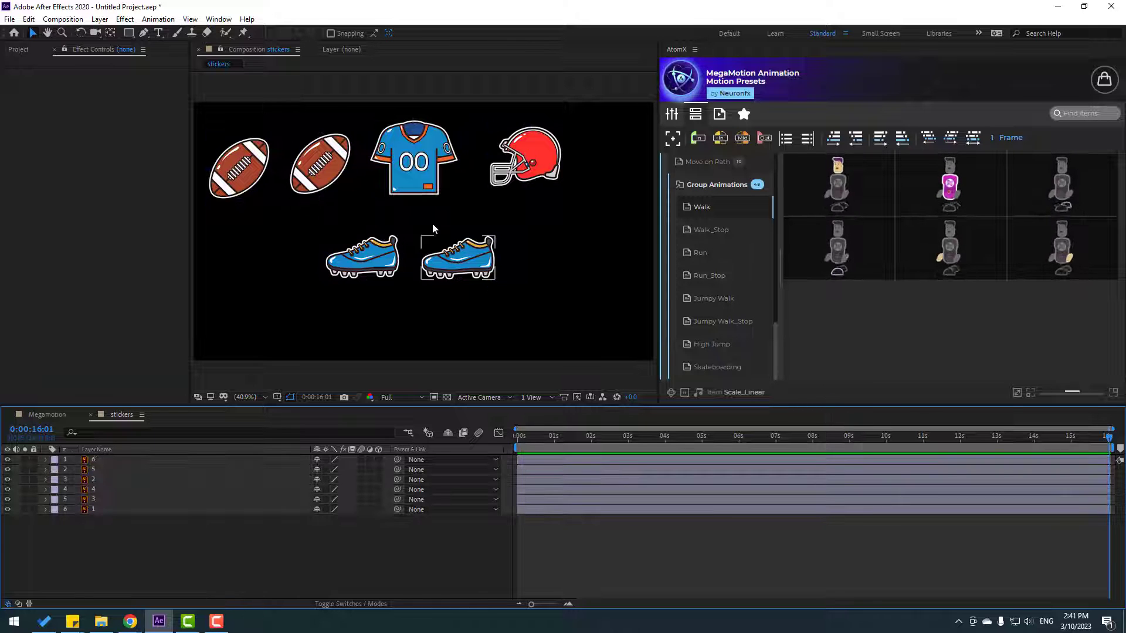
drag(463, 268, 465, 305)
drag(375, 264, 375, 306)
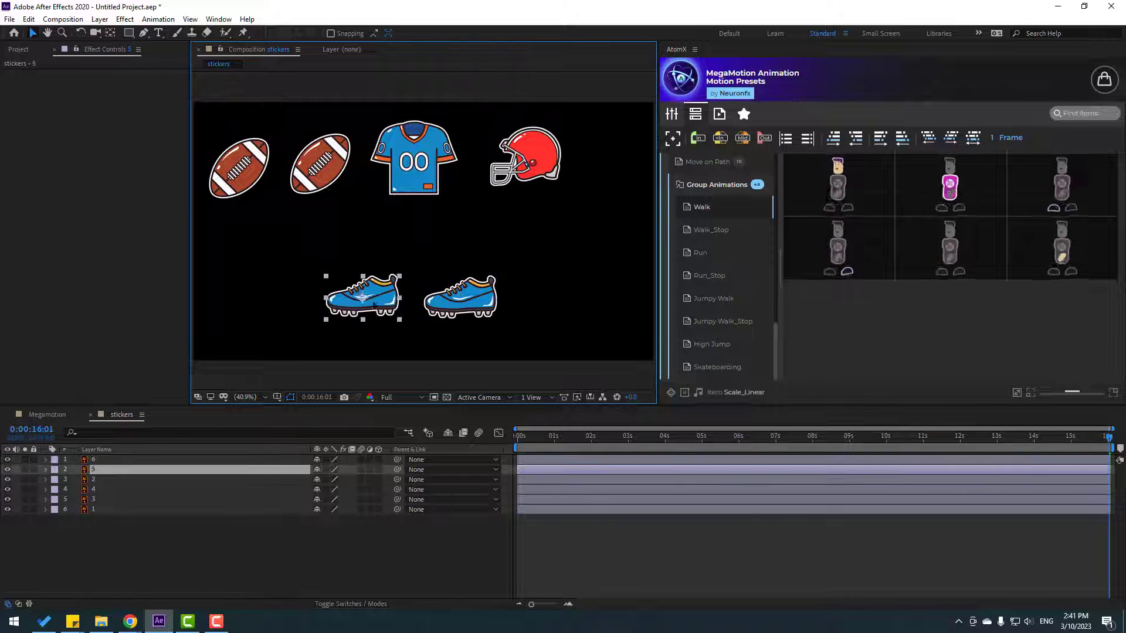
drag(431, 156, 430, 211)
drag(528, 156, 428, 130)
drag(431, 212, 435, 244)
drag(459, 310, 452, 329)
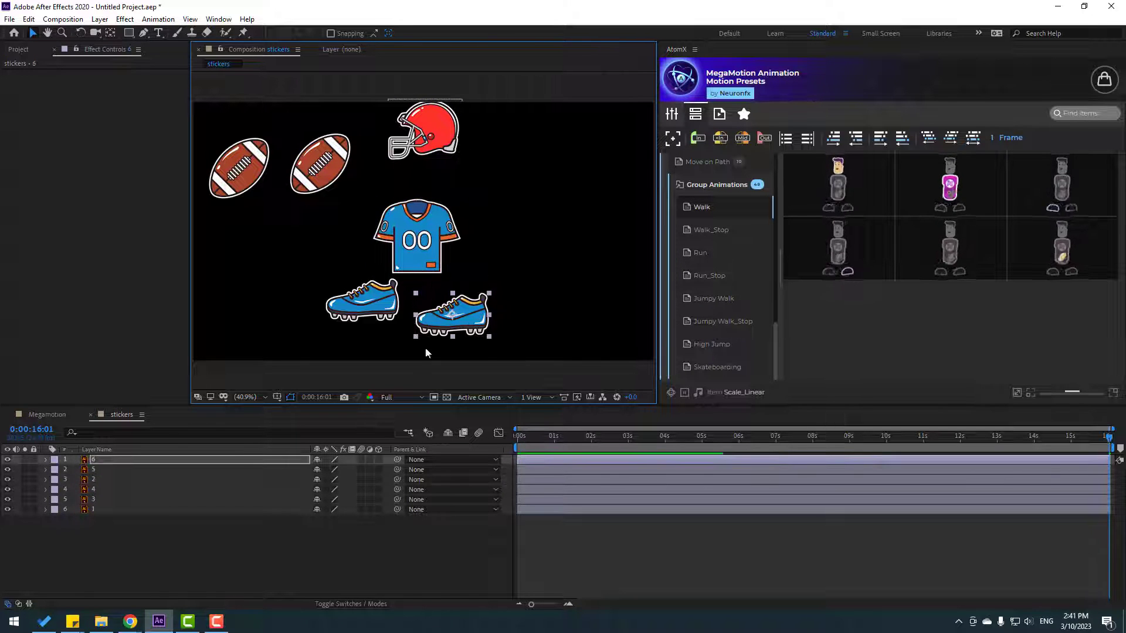
- Scale both shoe layers to 71% and place the shoes close together directly under the jersey
shift+click(371, 306)
key(s)
drag(338, 469, 314, 469)
click(280, 562)
drag(452, 318, 434, 324)
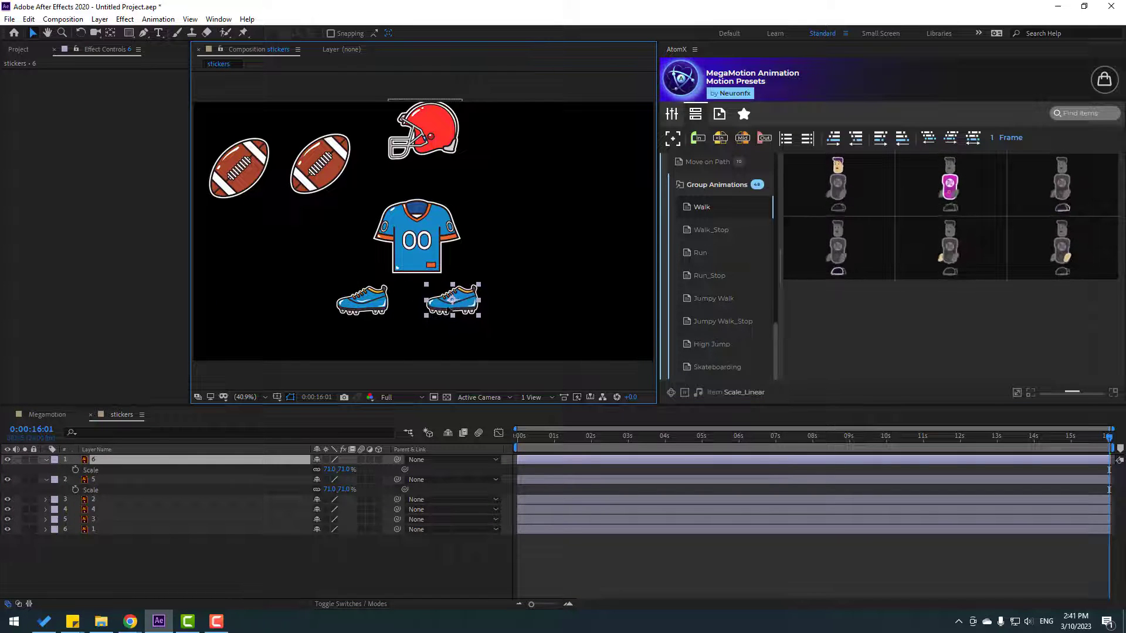
drag(371, 304, 444, 324)
key(Return)
- Move the helmet down onto the jersey's neckline and place the two footballs at the jersey as hands
drag(430, 148, 417, 188)
drag(326, 172, 415, 245)
key(Return)
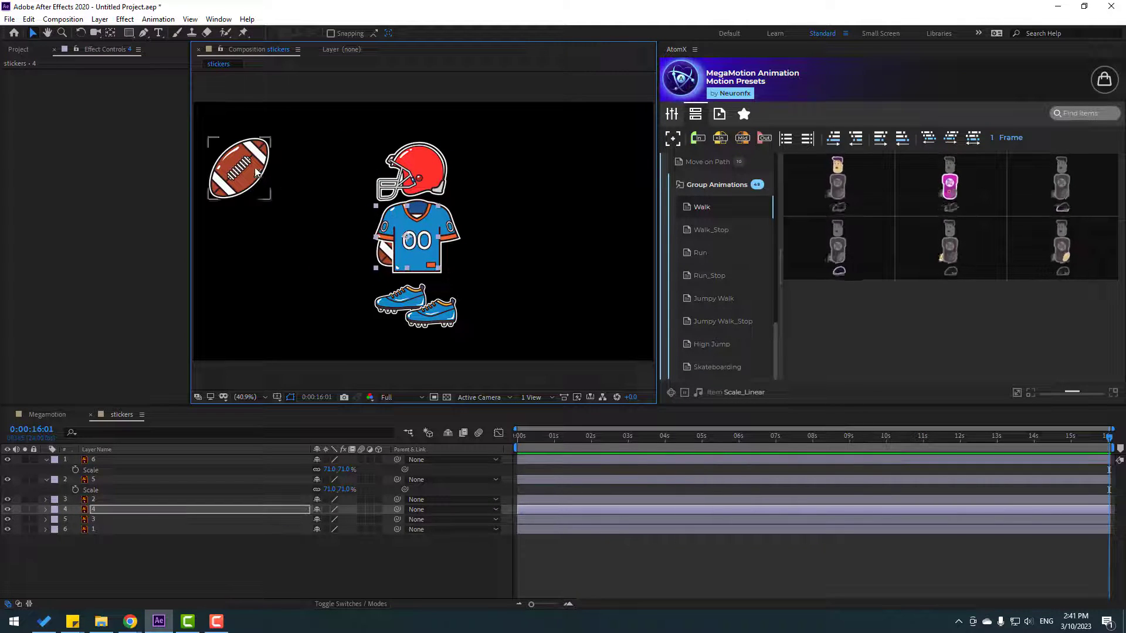
drag(256, 172, 439, 248)
key(Return)
key(Return)
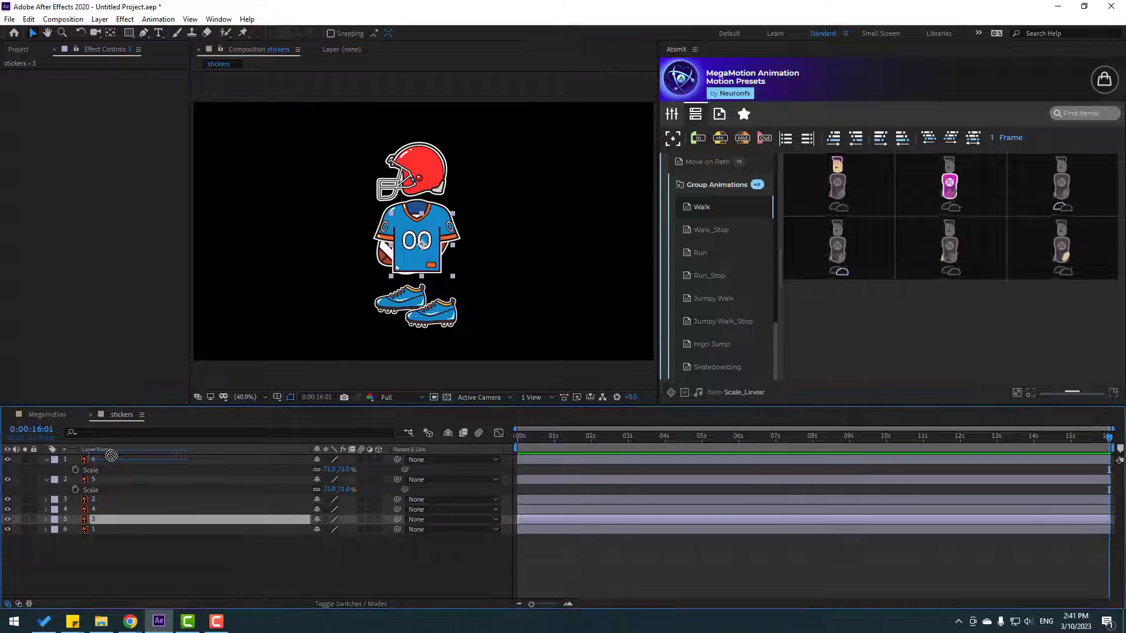
- Bring football layer 3 to the front of the layer stack and set its scale to 70%
key(ctrl+shift+bracketright)
click(384, 226)
click(96, 462)
key(s)
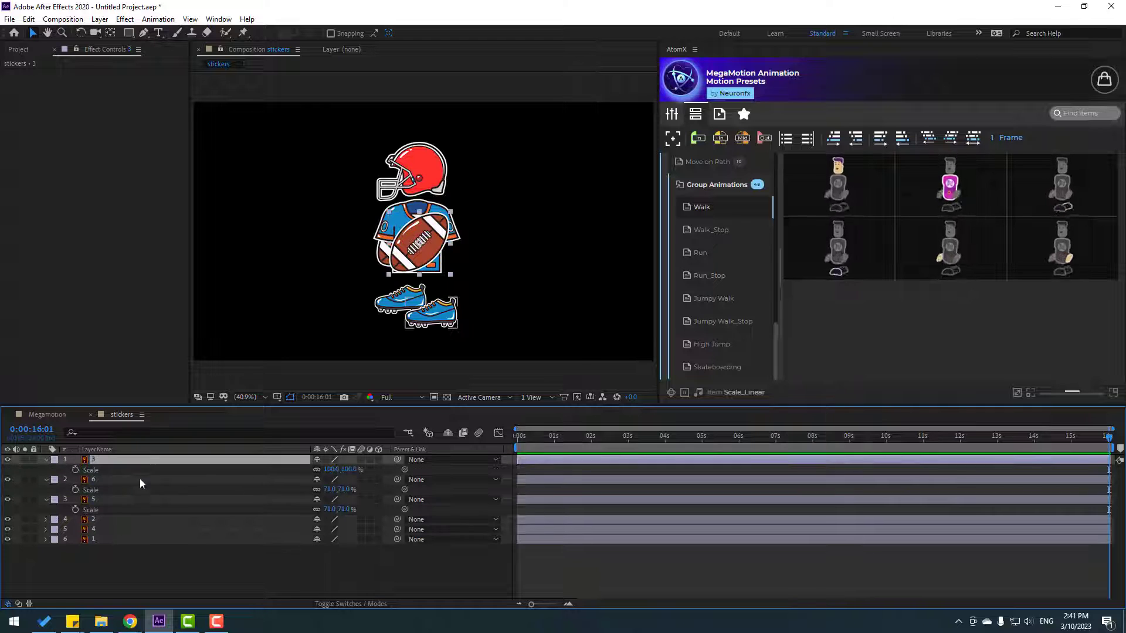
text(70)
key(Return)
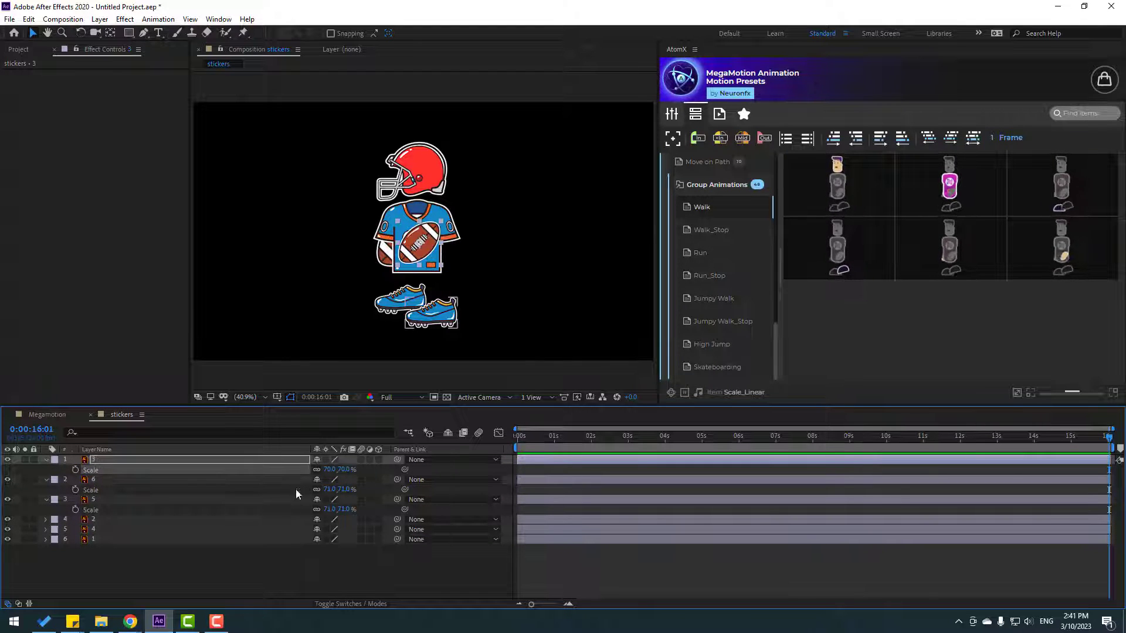
click(44, 460)
- Identify the football layer behind the jersey, set its scale to 70%, and collapse the open layer properties
click(94, 489)
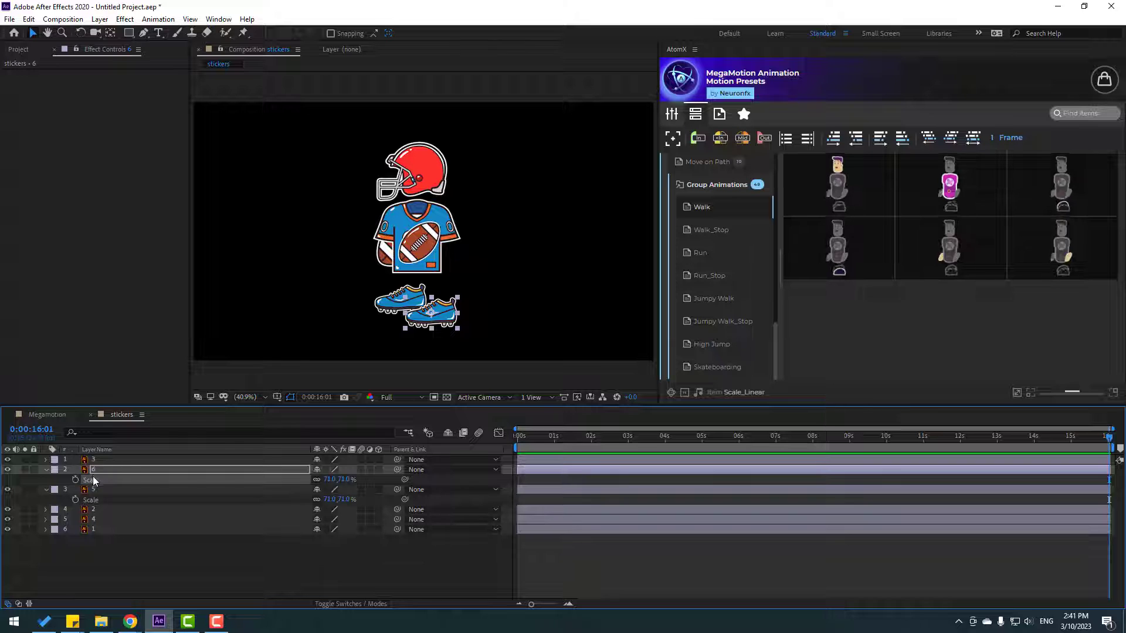
click(101, 509)
click(7, 510)
click(7, 510)
click(3, 519)
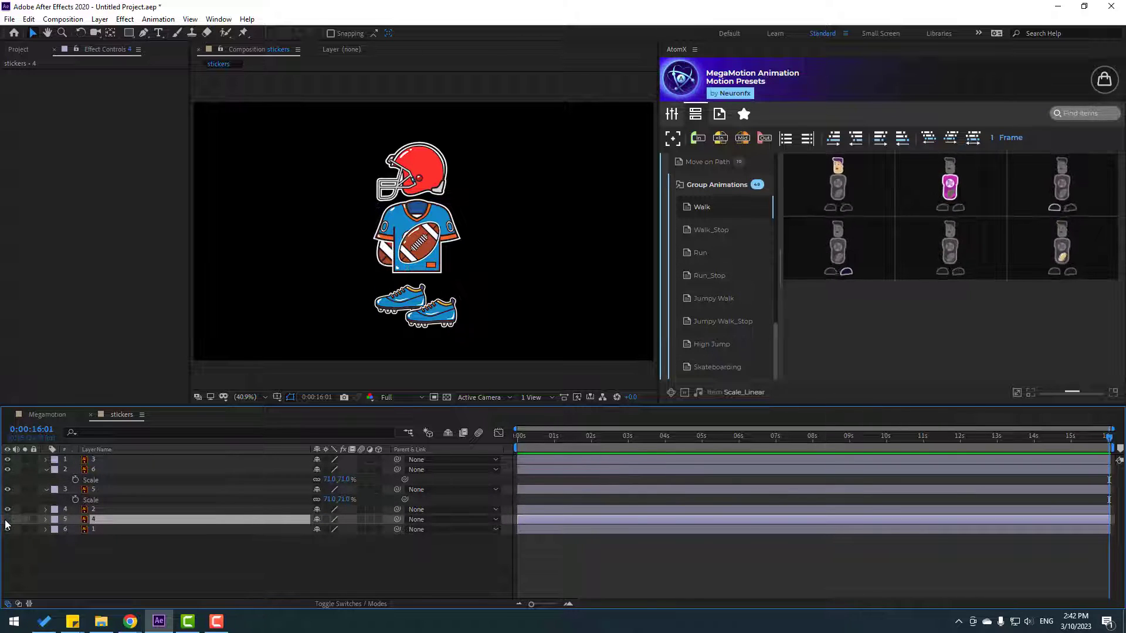
key(s)
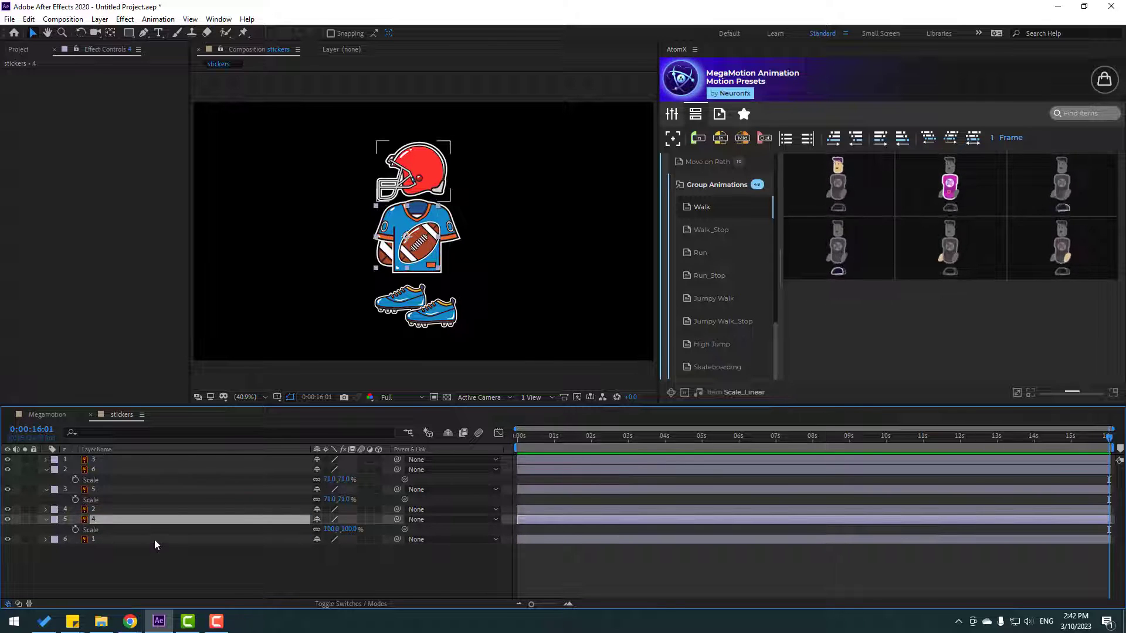
click(332, 529)
text(70)
click(267, 572)
click(47, 490)
click(46, 469)
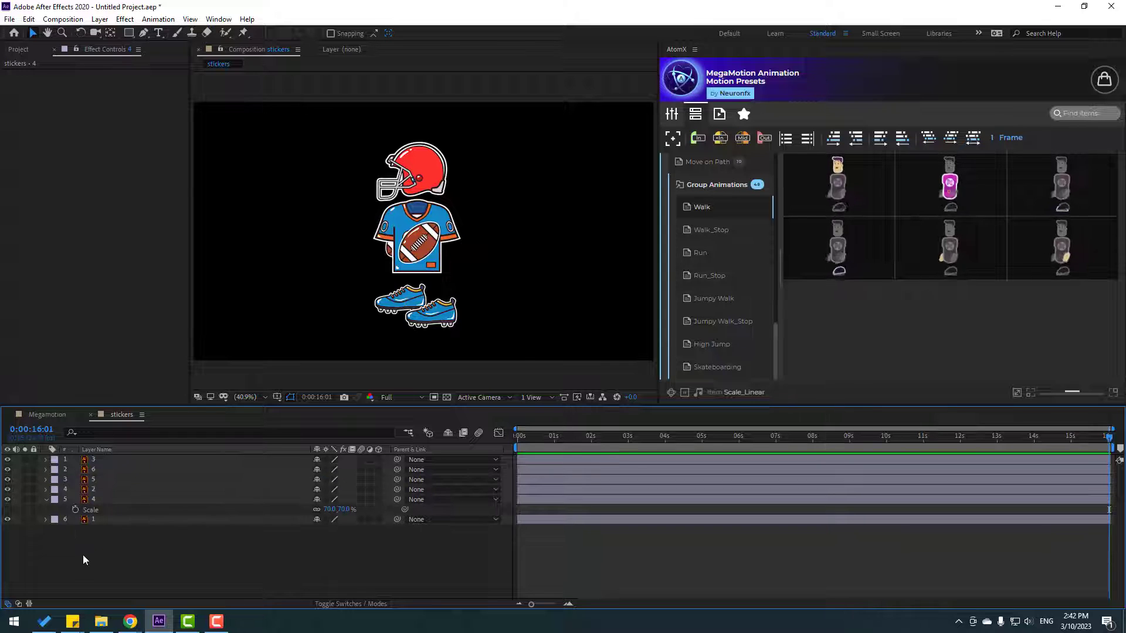
click(46, 500)
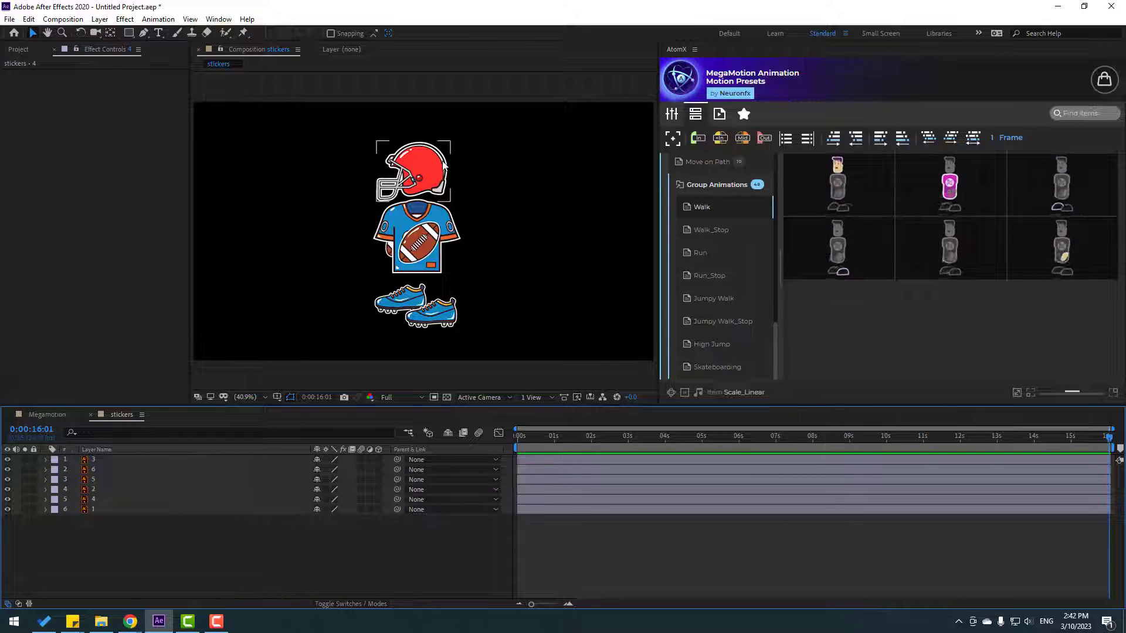
- Apply the Loop_Walk_Head preset from the Walk group animations to the helmet layer
click(414, 193)
mouse_move(787, 177)
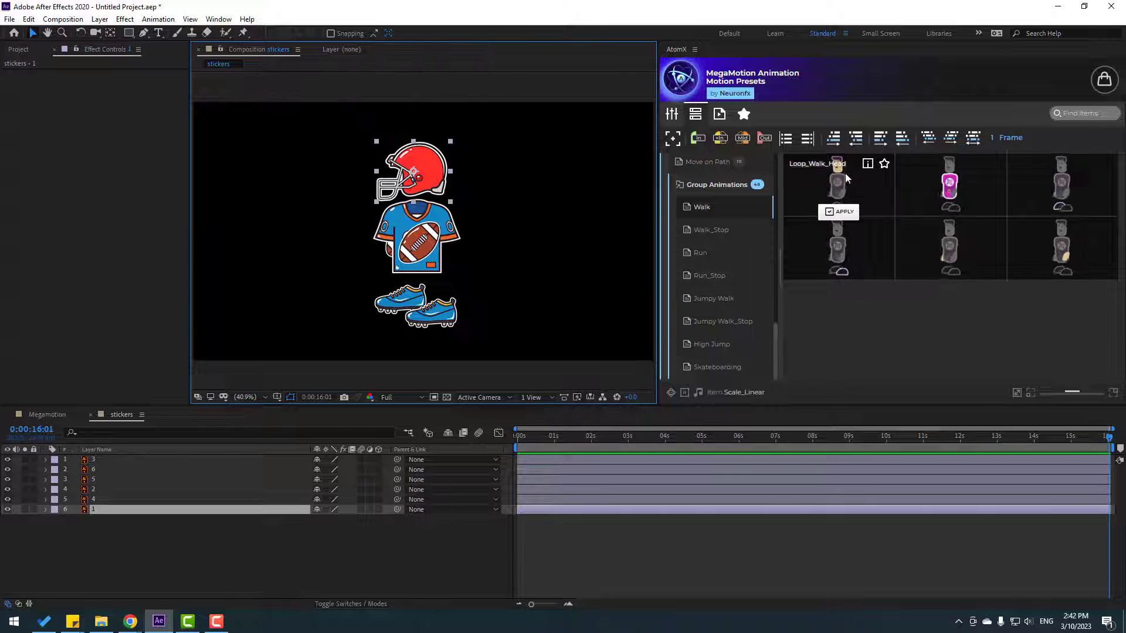
click(840, 214)
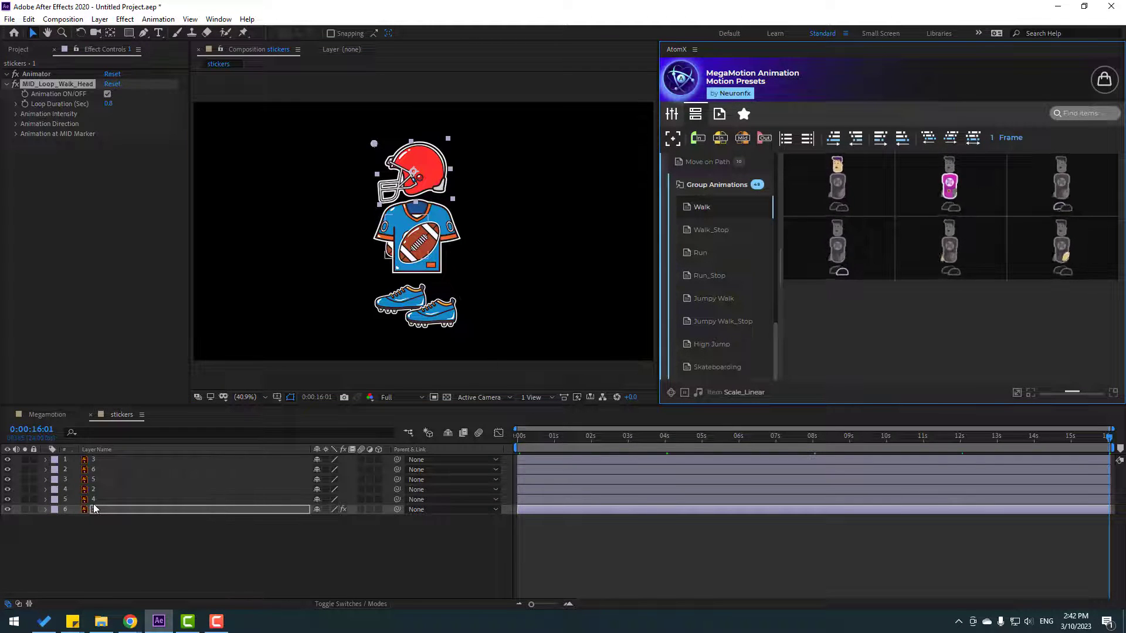
- Identify the jersey layer by soloing it briefly and apply the Loop_Walk_Hips preset to it
click(417, 245)
click(402, 218)
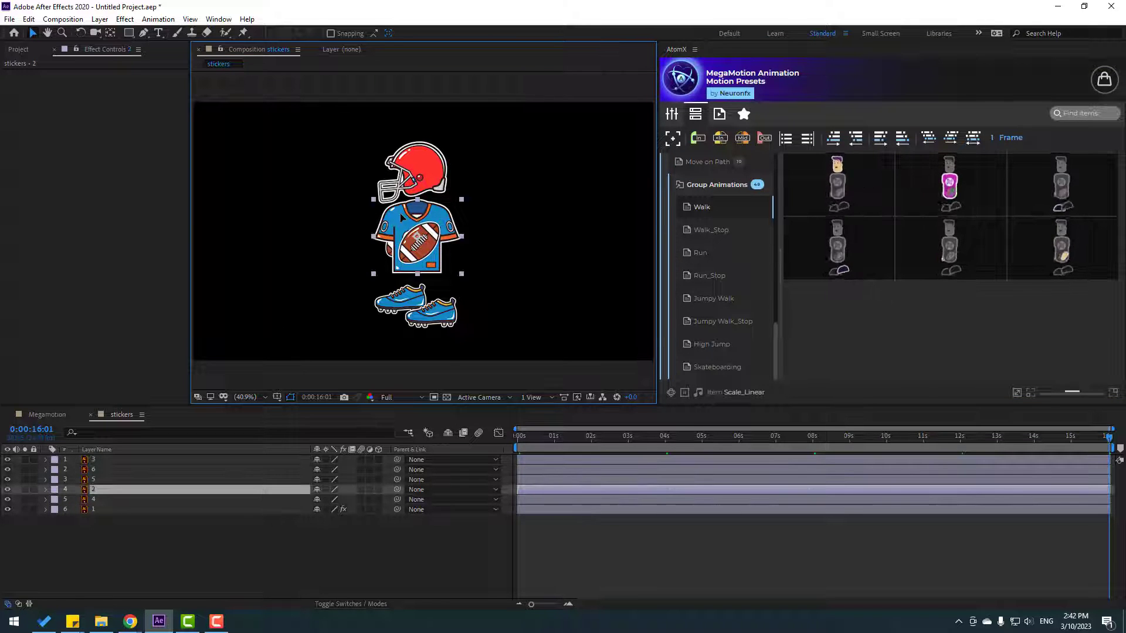
click(25, 490)
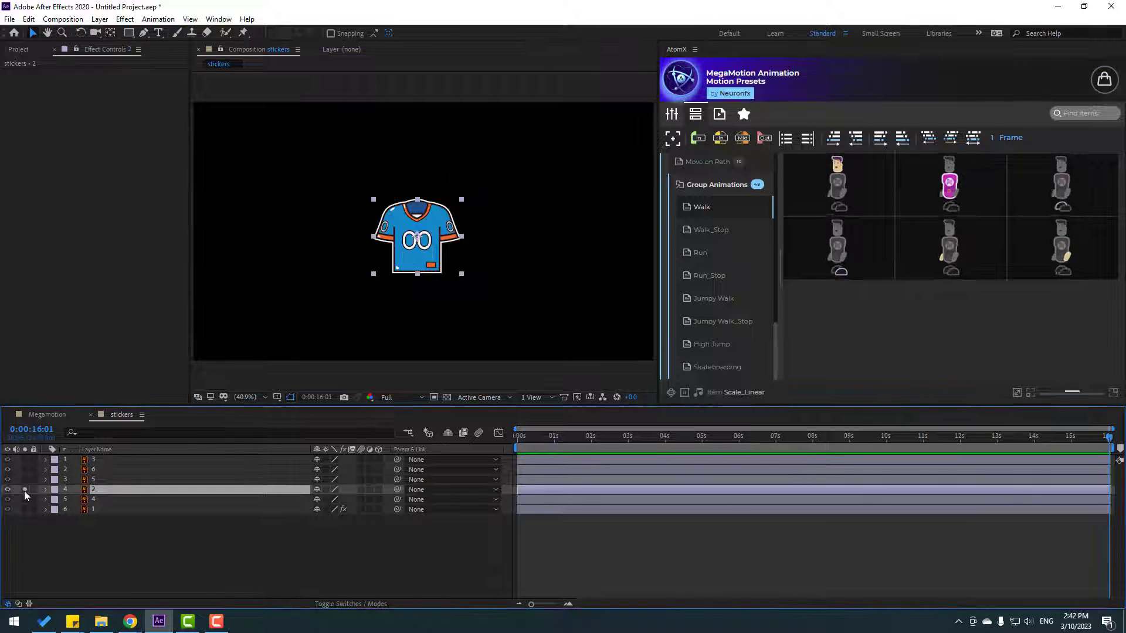
click(25, 492)
mouse_move(944, 205)
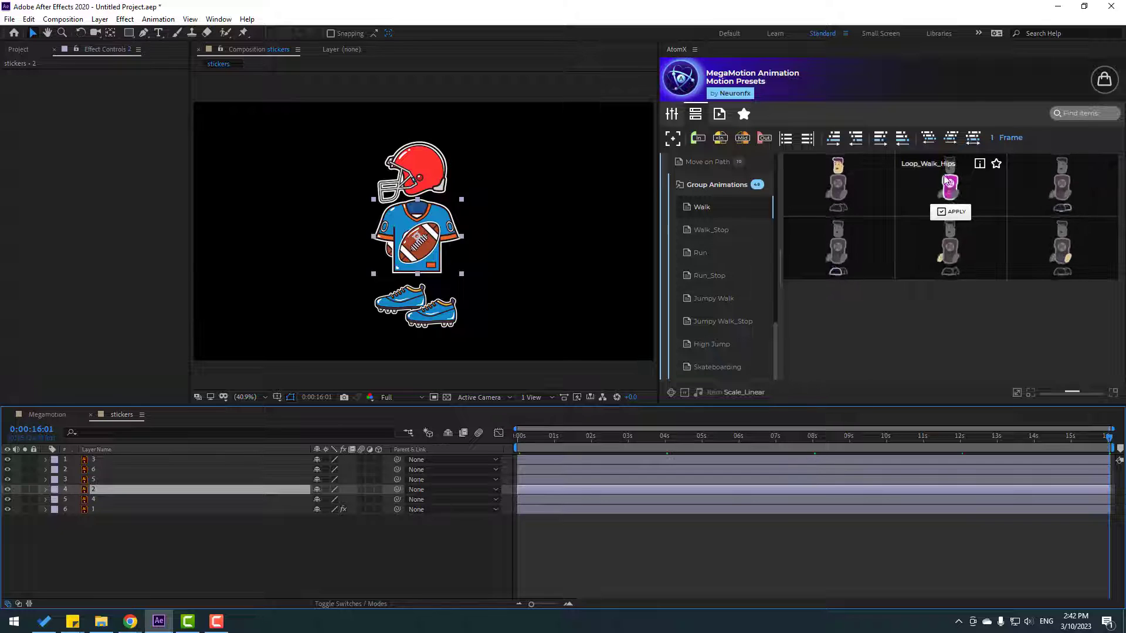
click(953, 214)
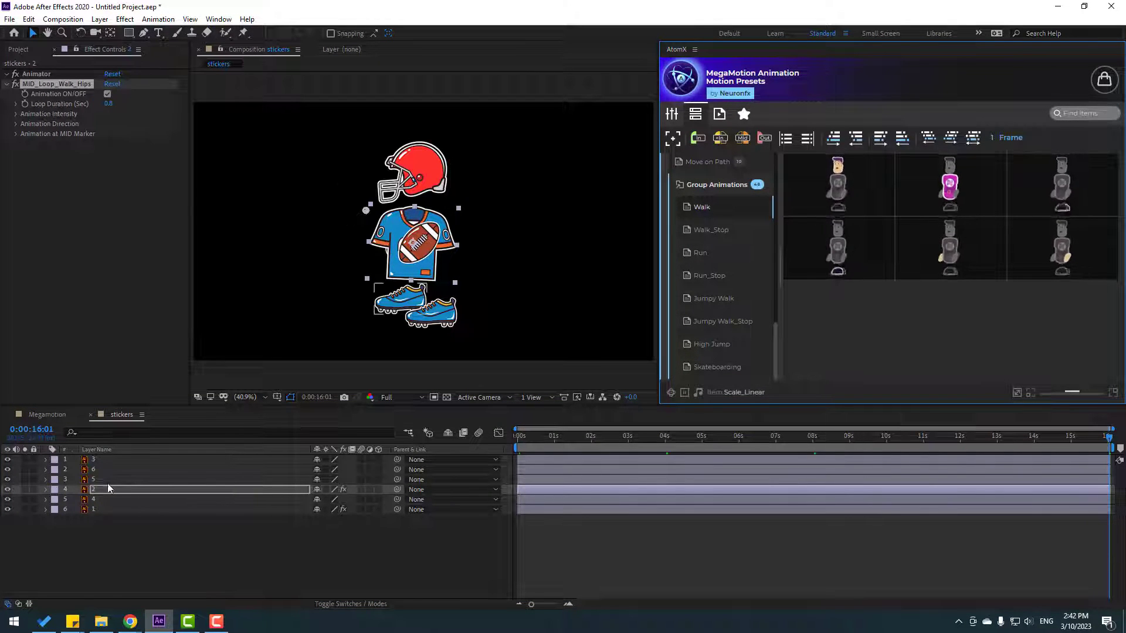
- Apply Loop_Walk_R_Foot to the front shoe on layer 6 and Loop_Walk_L_Foot to the other shoe on layer 5
click(443, 312)
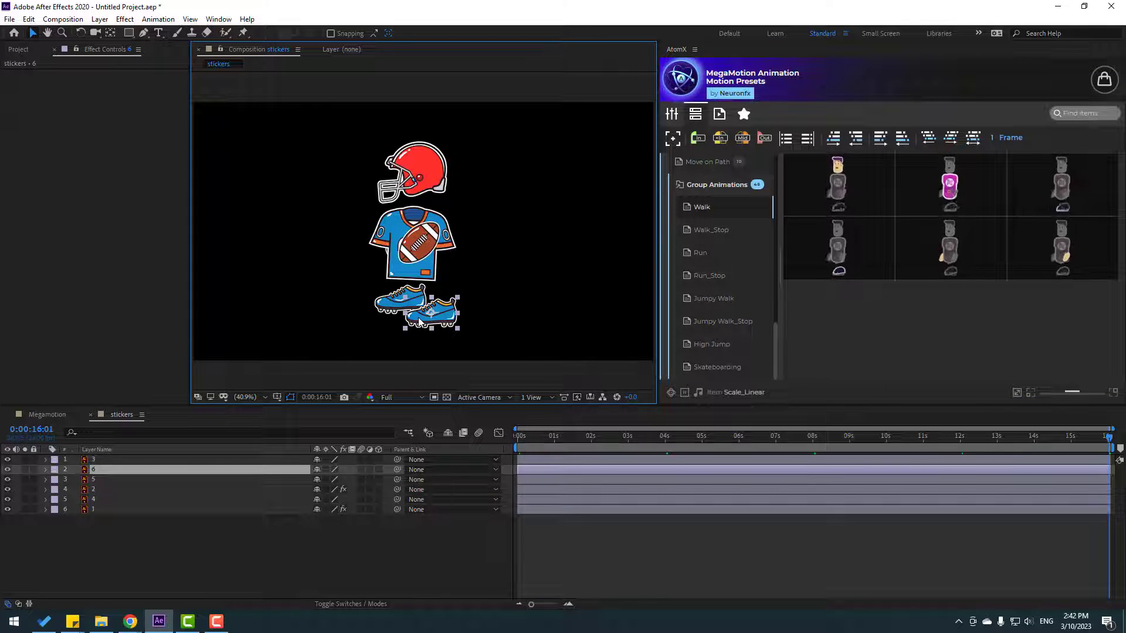
click(821, 276)
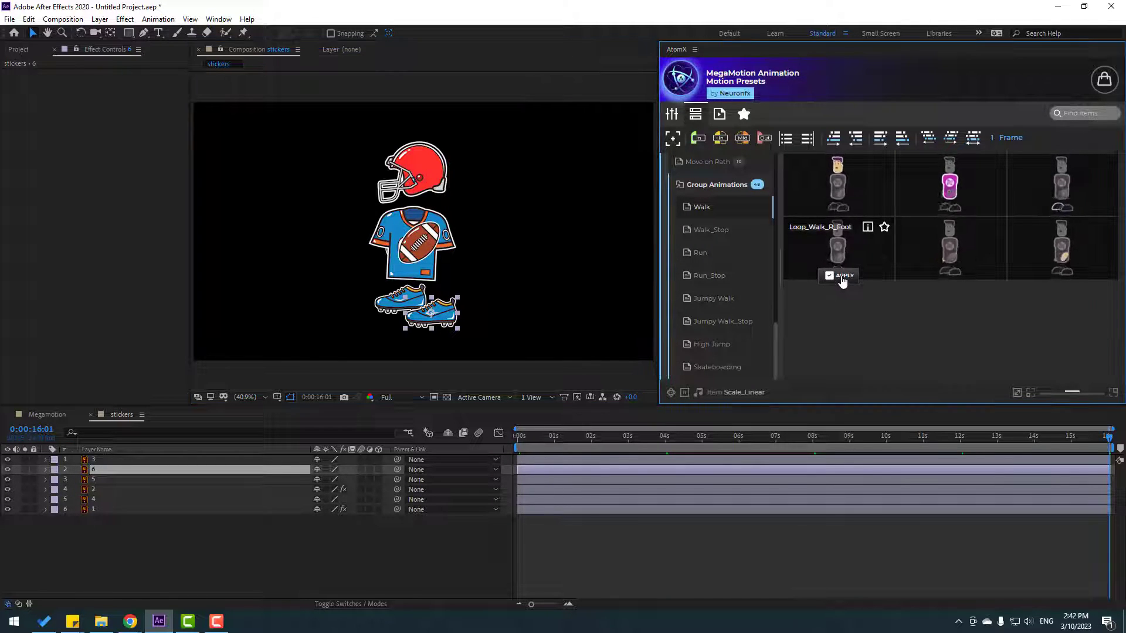
click(385, 306)
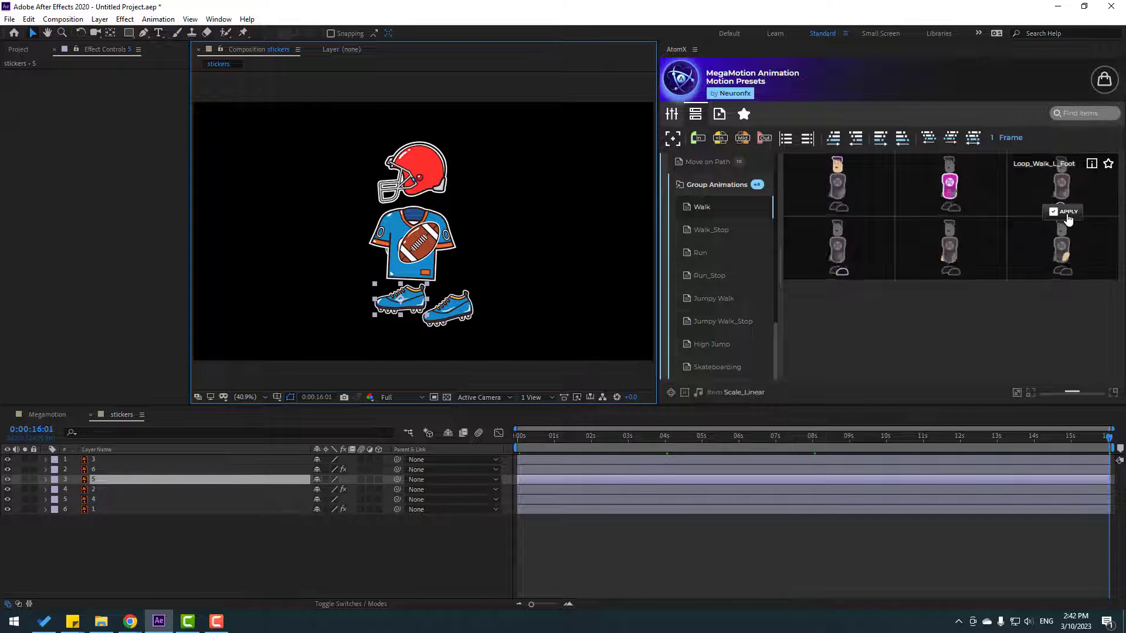
click(1067, 215)
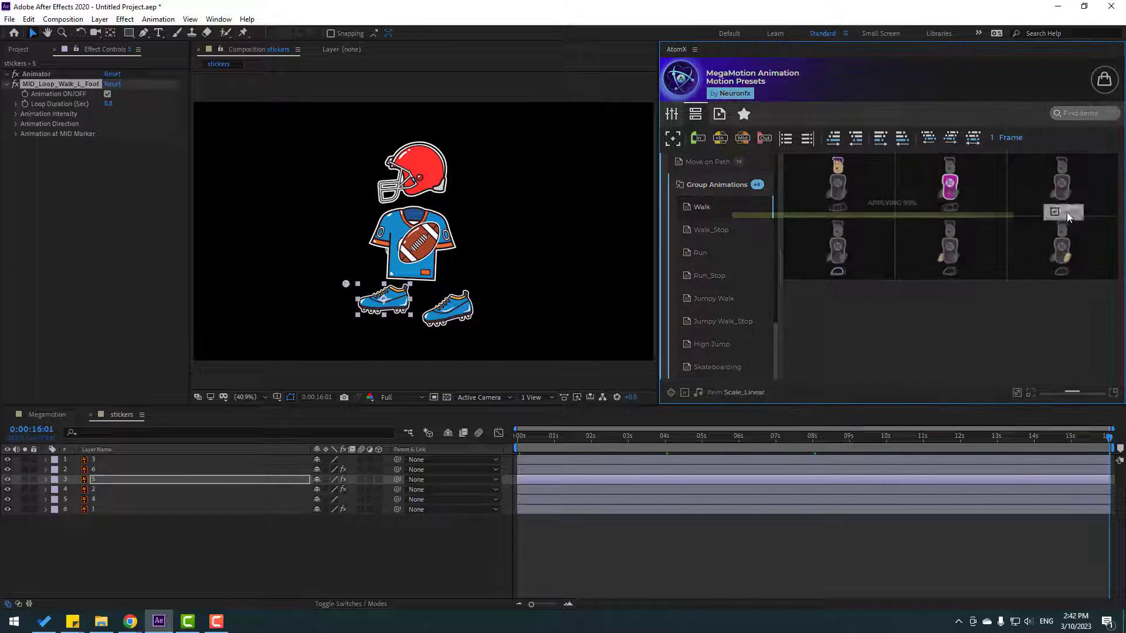
- Apply Loop_Walk_R_Hand to the front football and Loop_Walk_L_Hand to football layer 4 behind the jersey
click(424, 246)
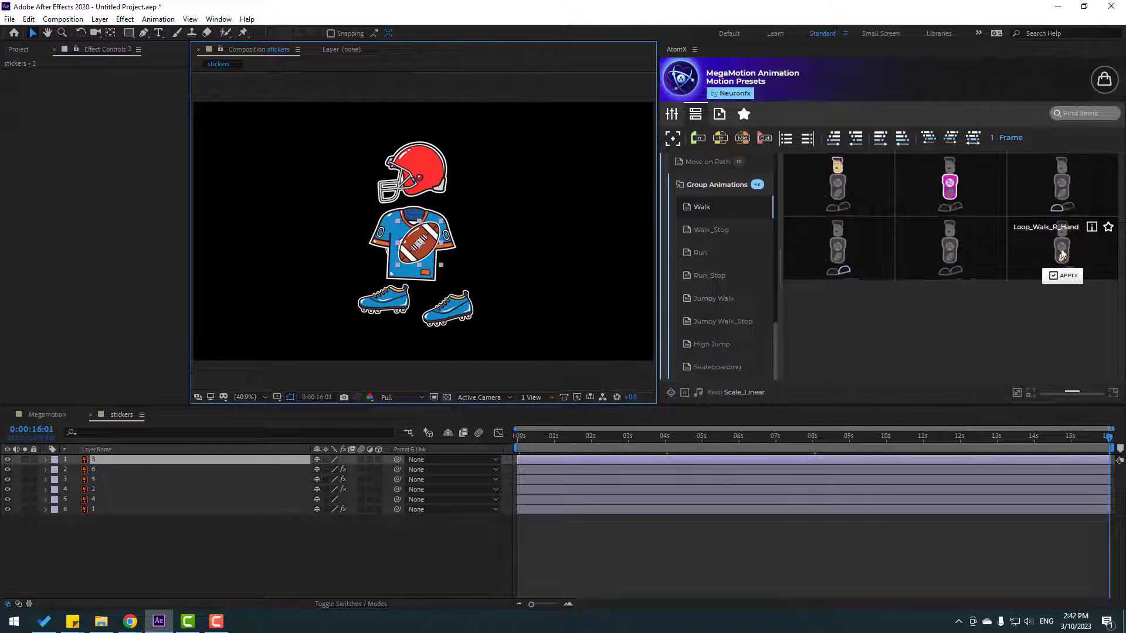
click(1068, 276)
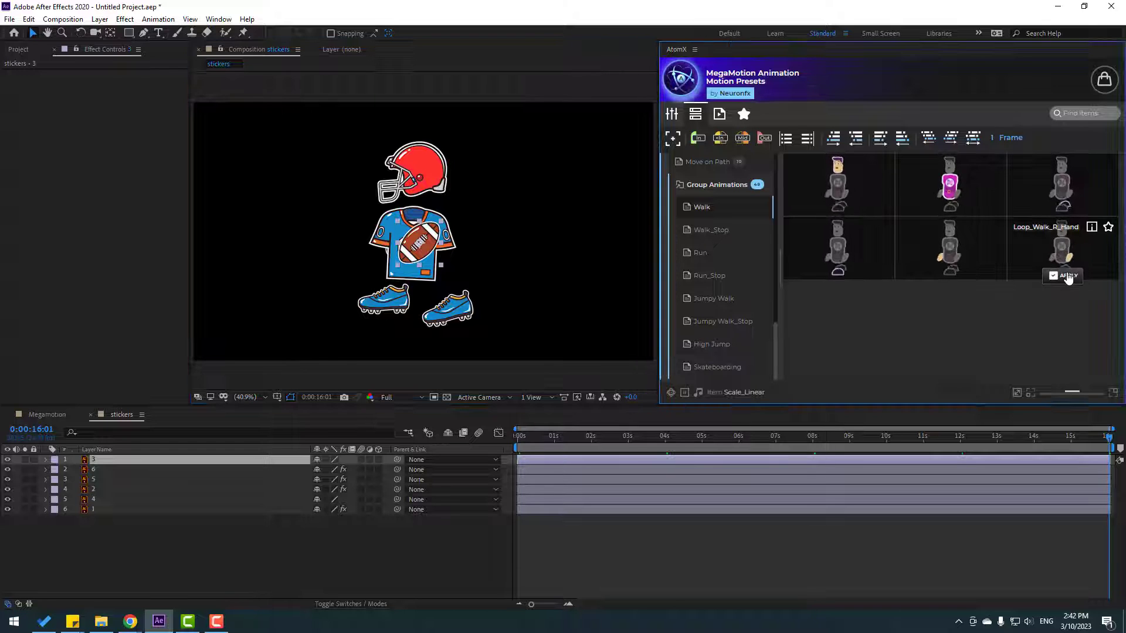
click(93, 500)
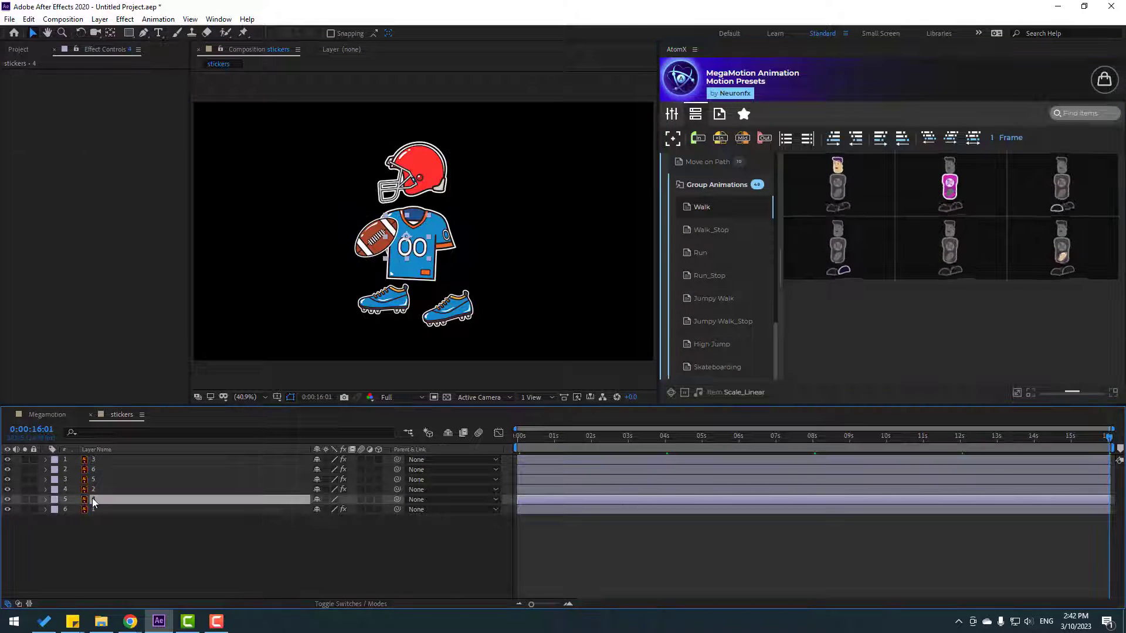
click(24, 500)
click(24, 500)
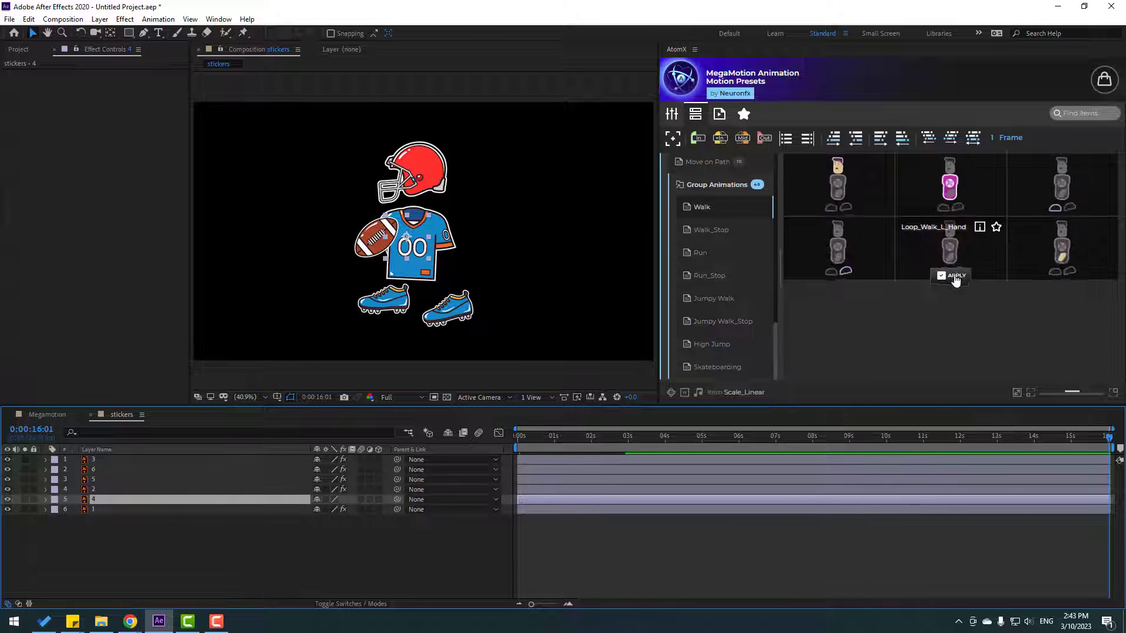
click(955, 278)
- Preview the sticker character's walk animation and return the playhead to the start of the composition
click(380, 563)
key(space)
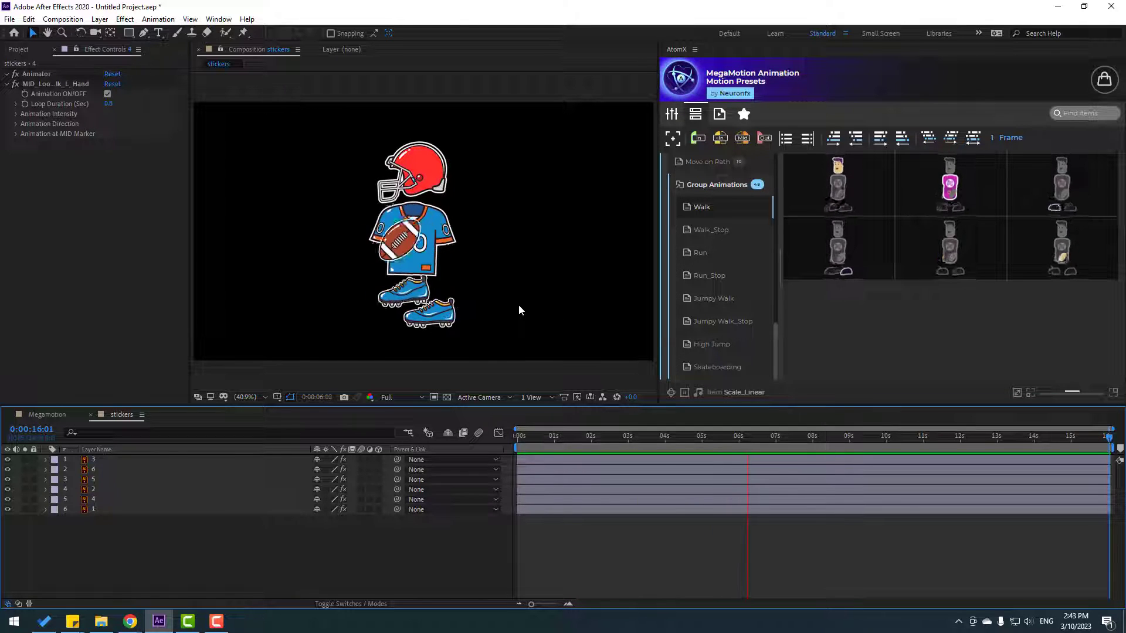
drag(688, 437, 514, 444)
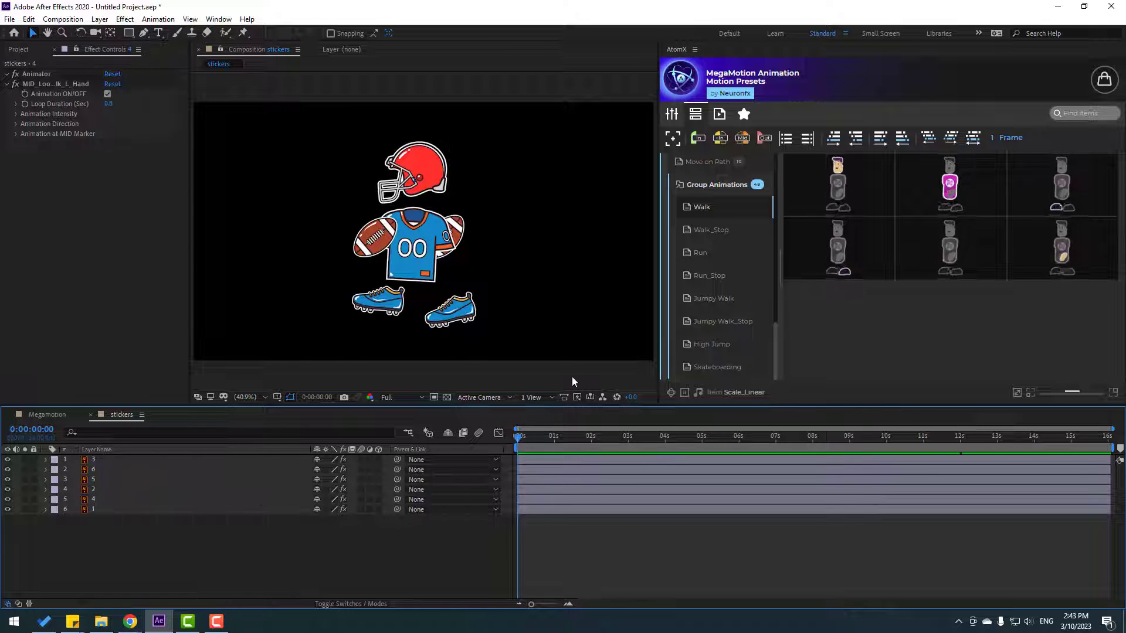
- From the Run group animations, apply Loop_Run_Head to the helmet and the hips preset to the jersey
click(701, 253)
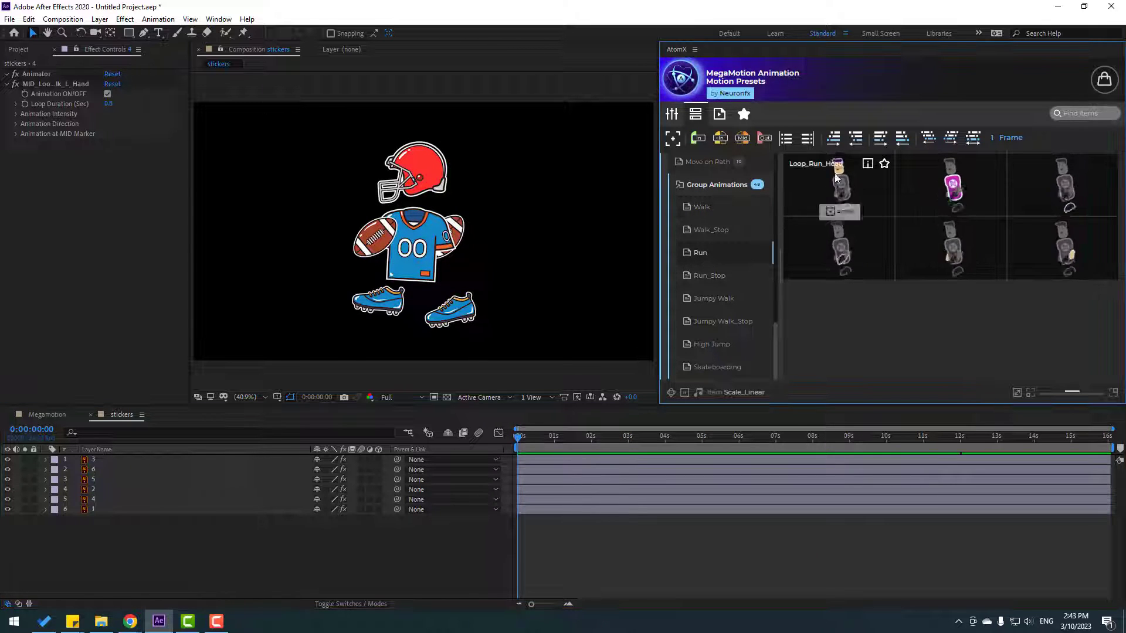
click(413, 170)
click(839, 211)
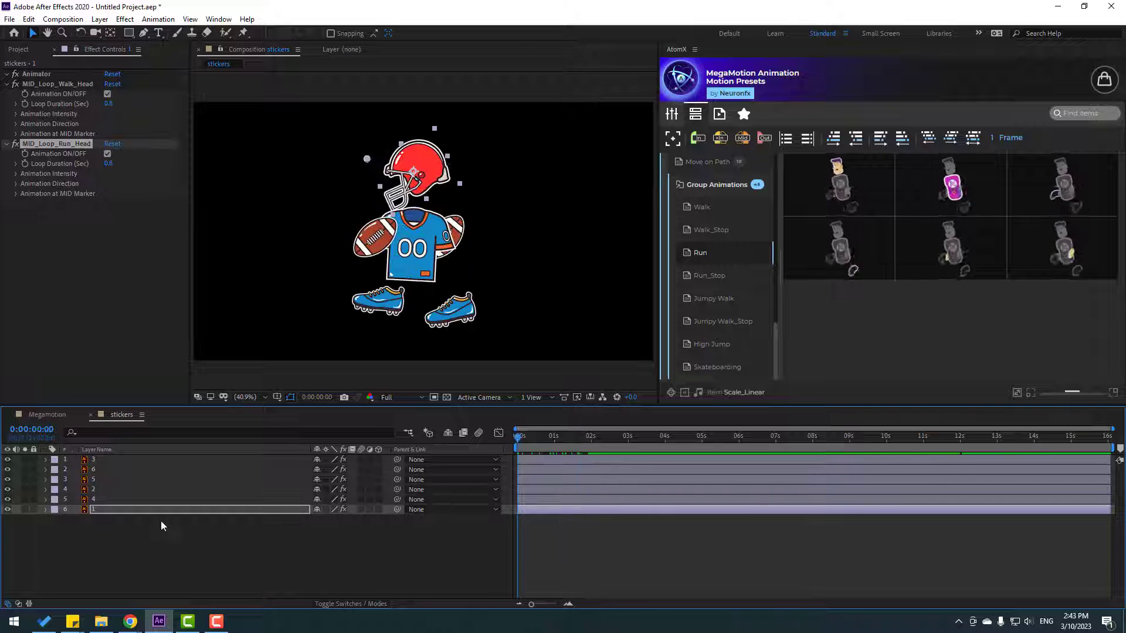
click(95, 500)
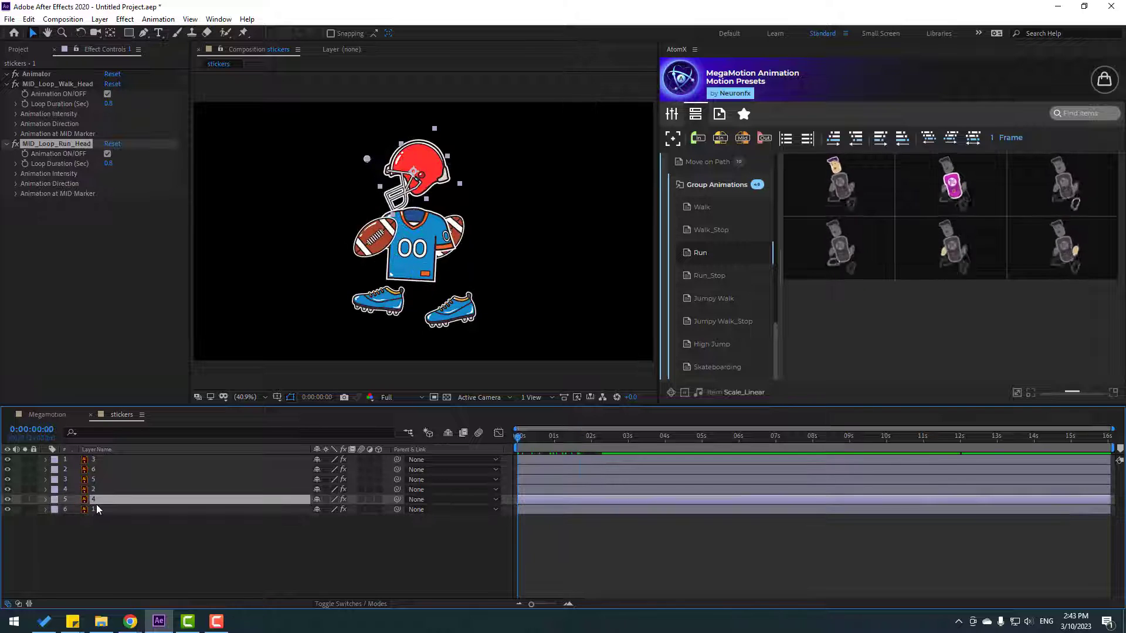
click(414, 252)
click(950, 212)
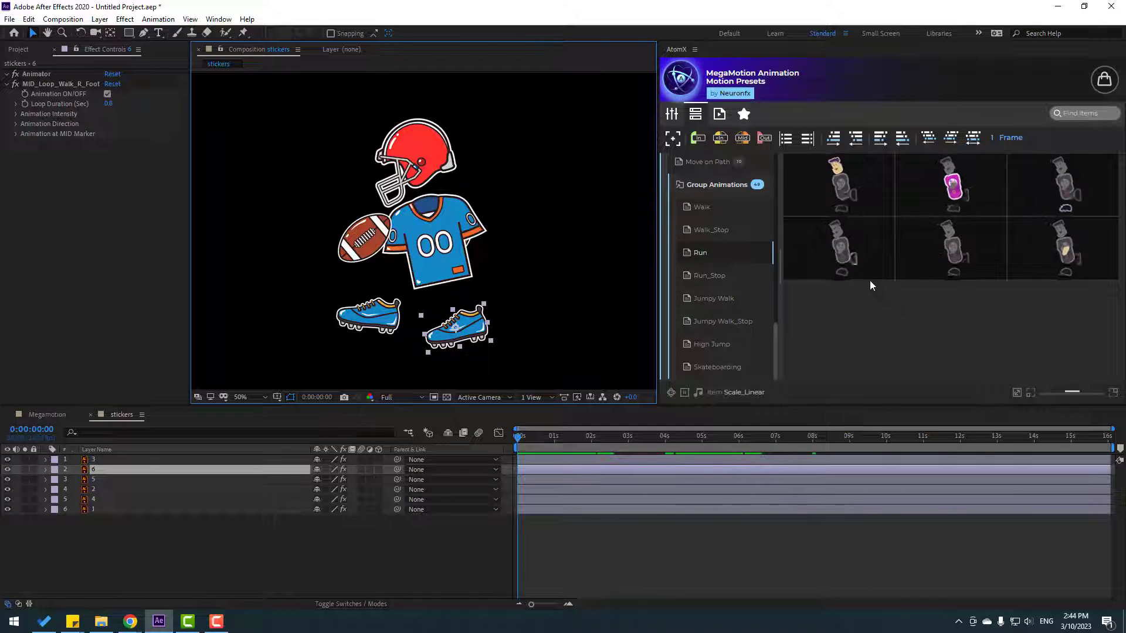
- Apply the Run right-foot preset to shoe layer 6 and Loop_Run_L_Foot to shoe layer 5
click(844, 277)
click(368, 317)
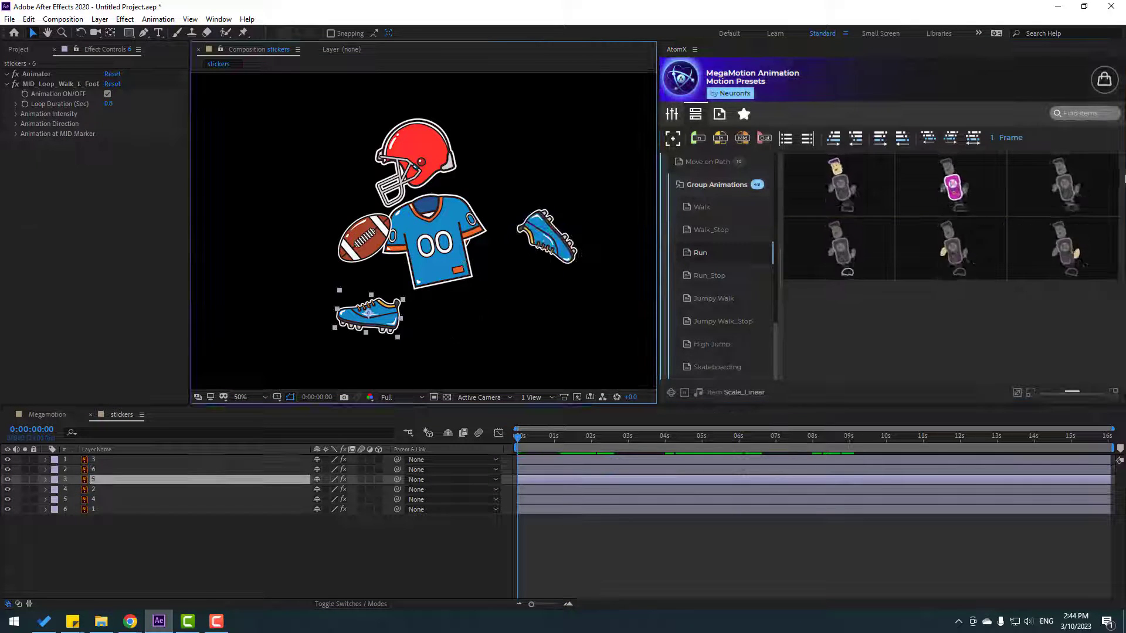
click(1068, 212)
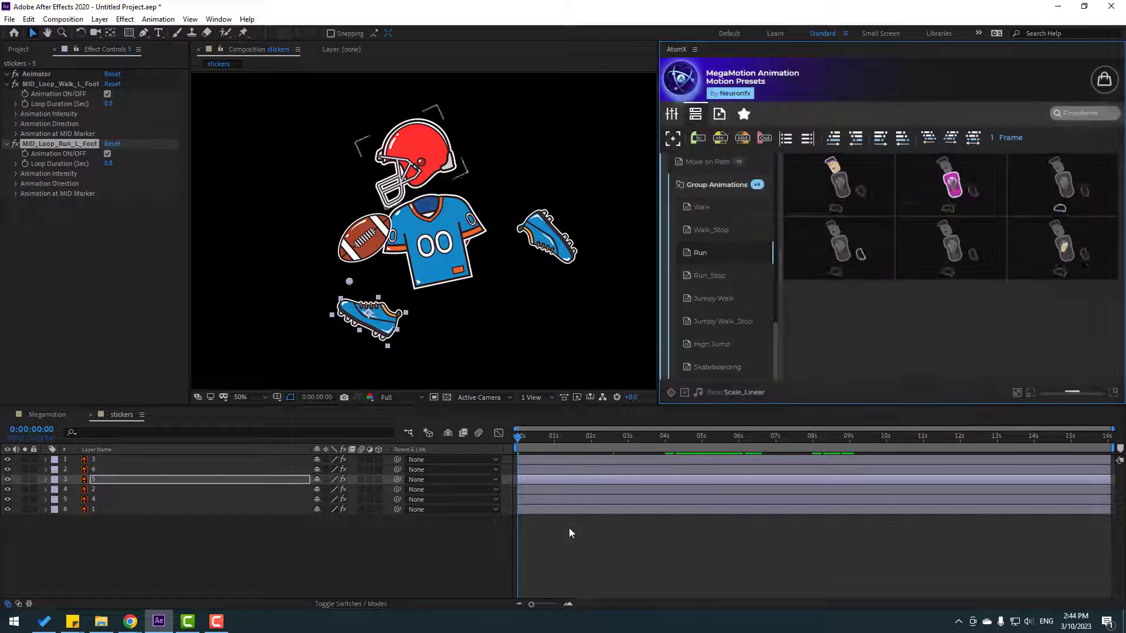
click(581, 528)
key(space)
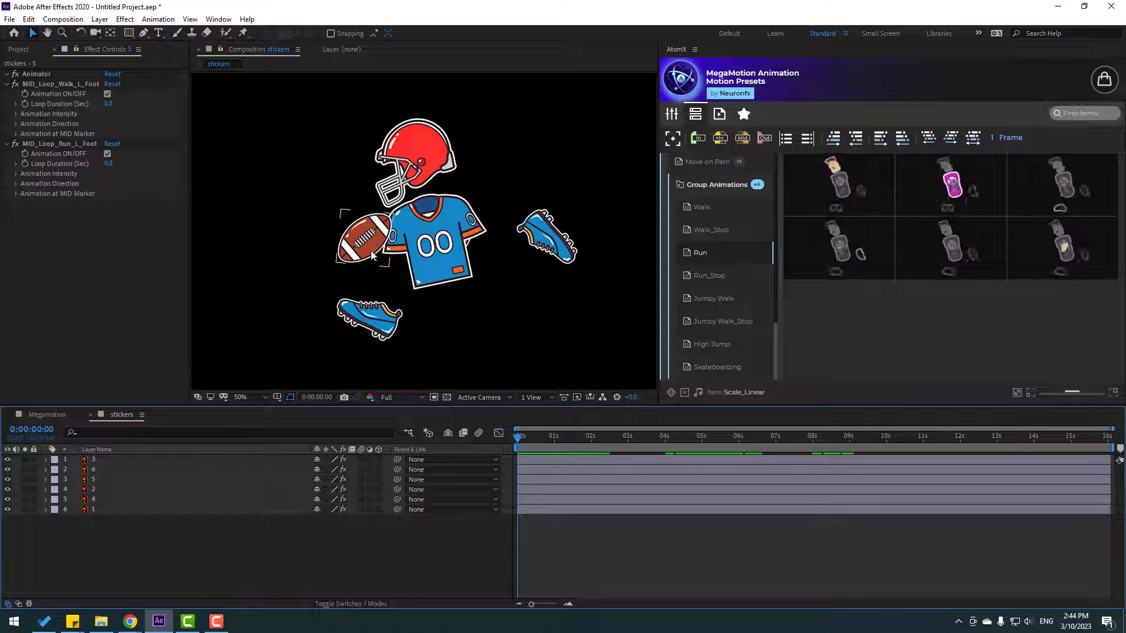
- Apply Loop_Run_R_Hand to the front football and Loop_Run_L_Hand to football layer 4
click(359, 235)
click(1072, 273)
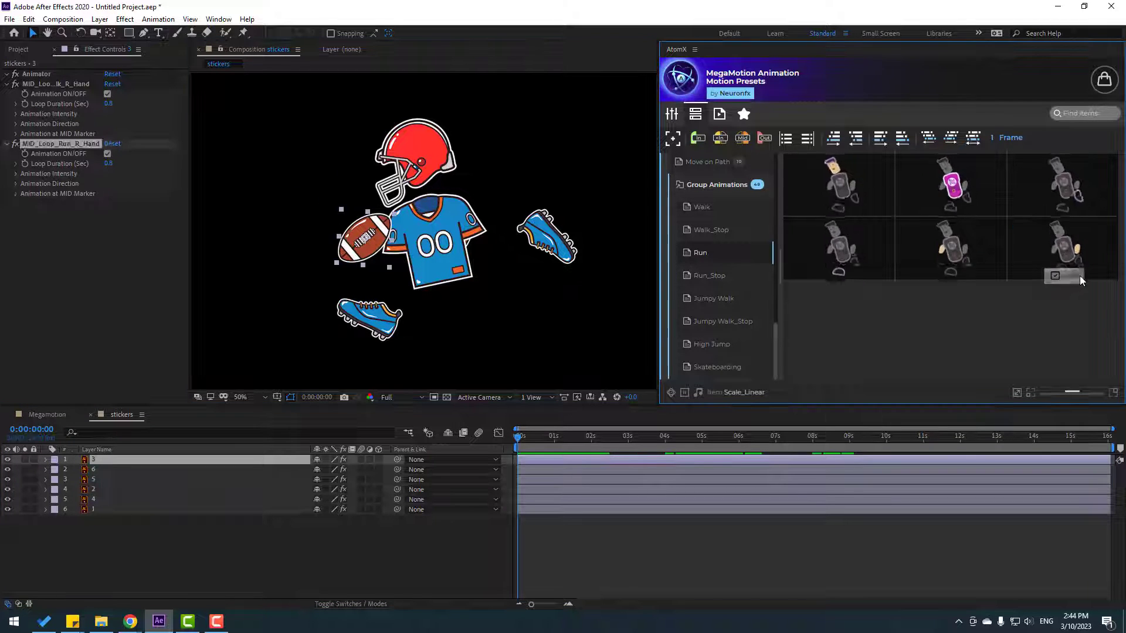
click(98, 503)
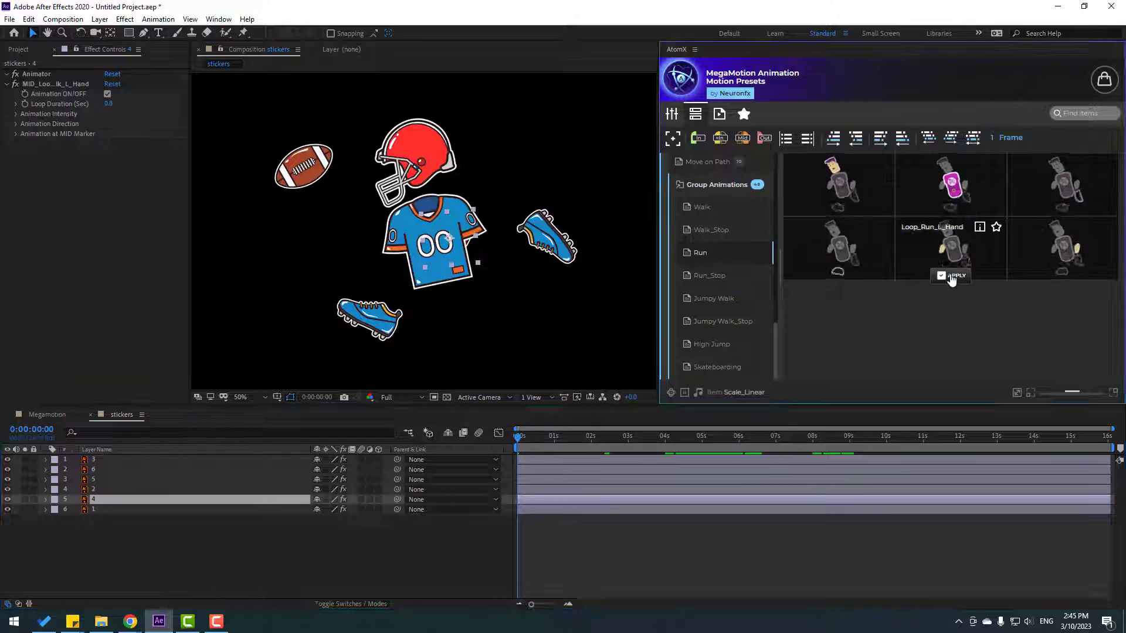
click(950, 276)
- Preview the run, then shift both footballs closer to the jersey at 0:00:01:16 and replay the animation
key(space)
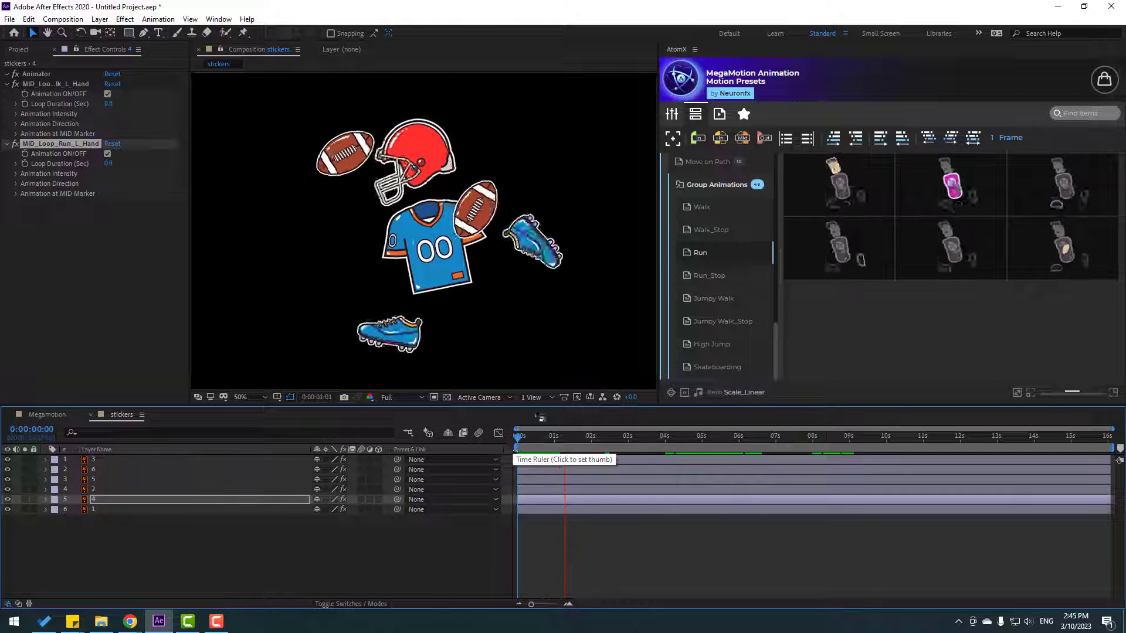
click(573, 437)
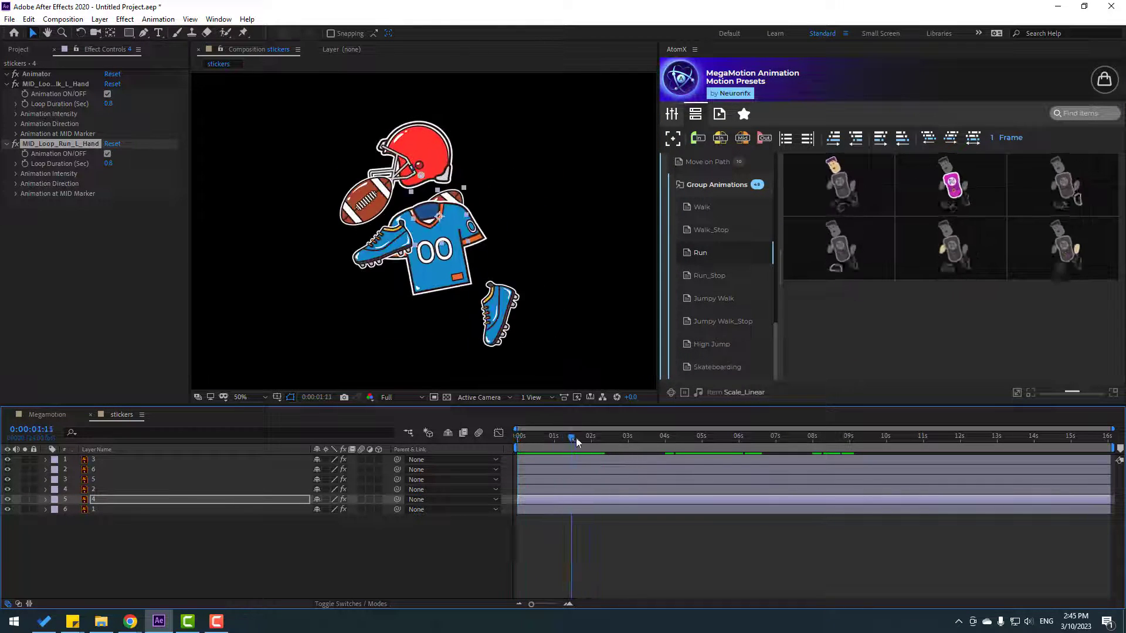
drag(573, 437, 580, 438)
click(321, 178)
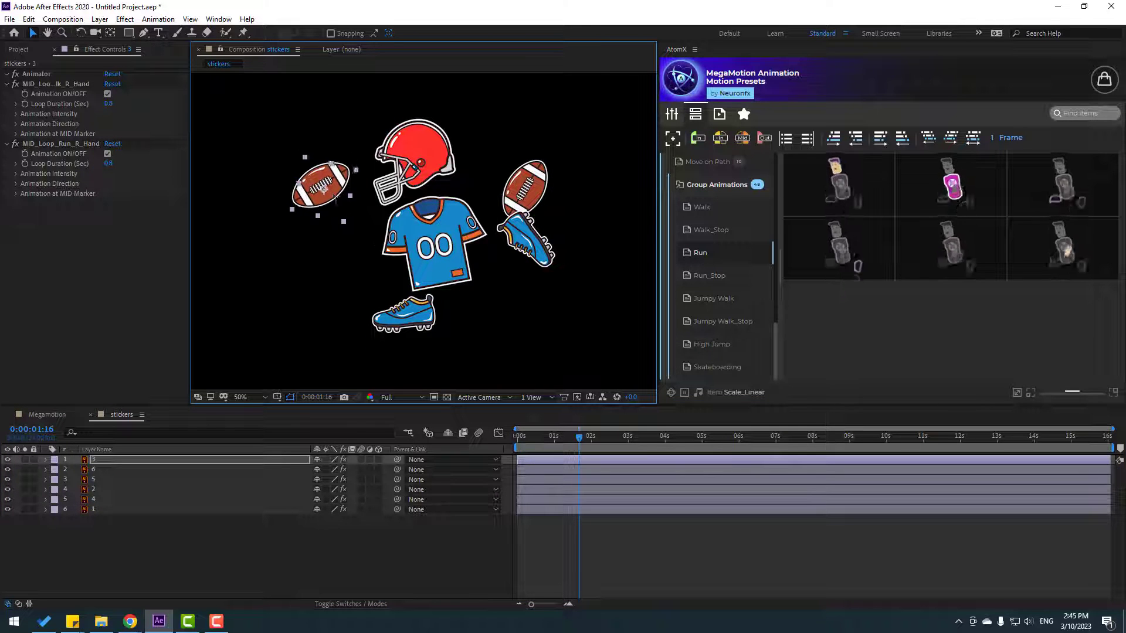
click(519, 196)
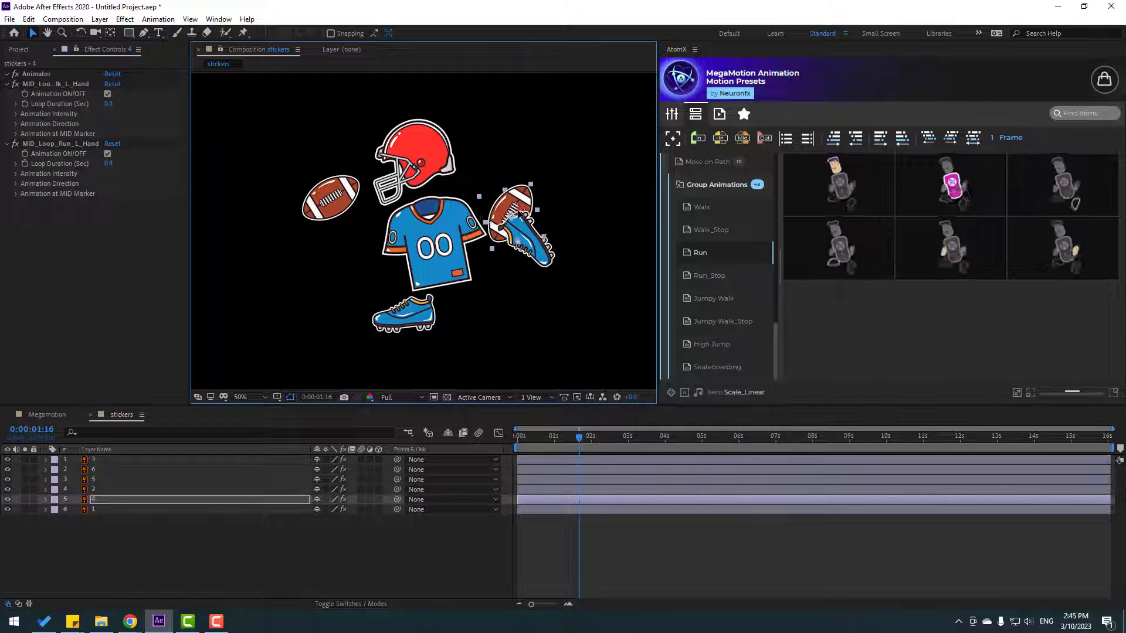
click(339, 193)
key(space)
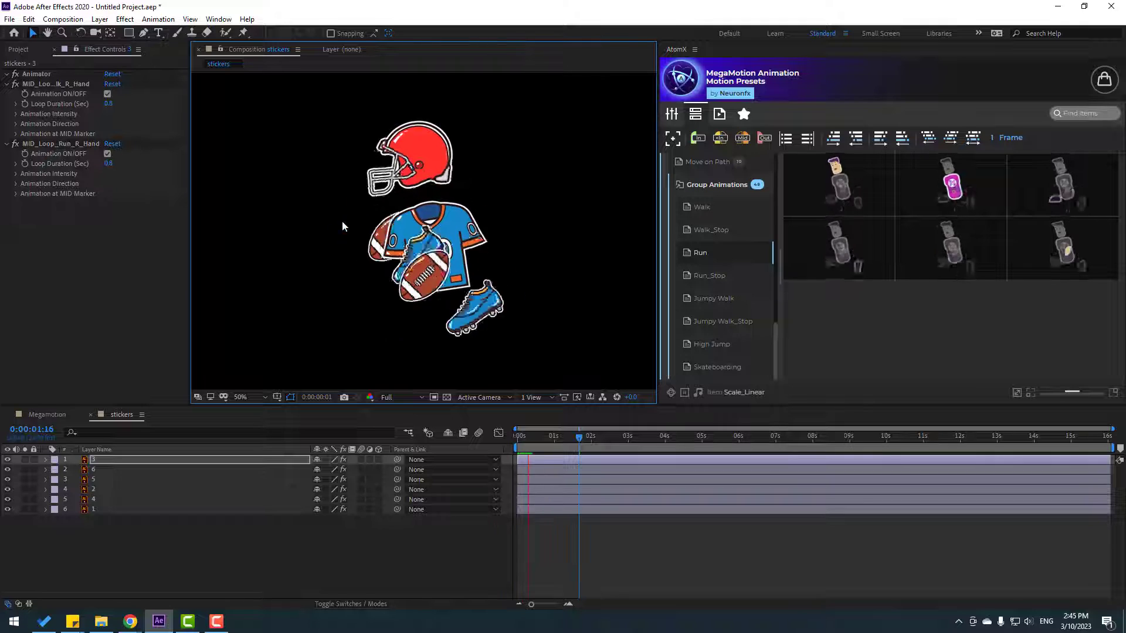
- Lower both footballs beside the jersey at 0:00:02:02 and preview the run with the whole frame in view
click(594, 437)
drag(334, 187, 332, 221)
key(space)
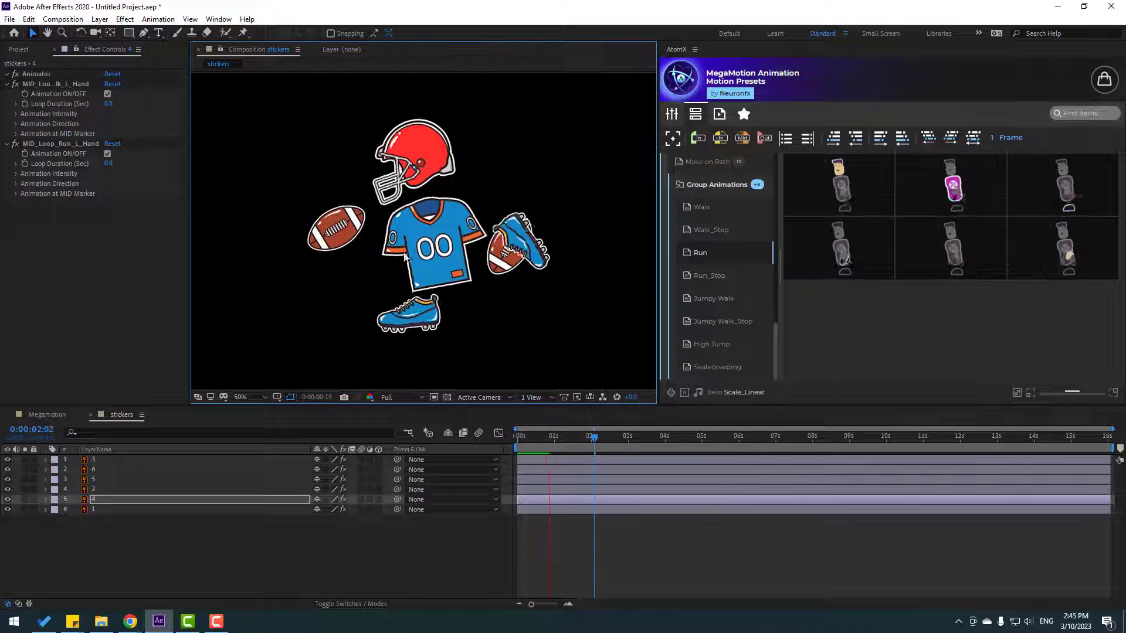
scroll(410, 252, down, 2)
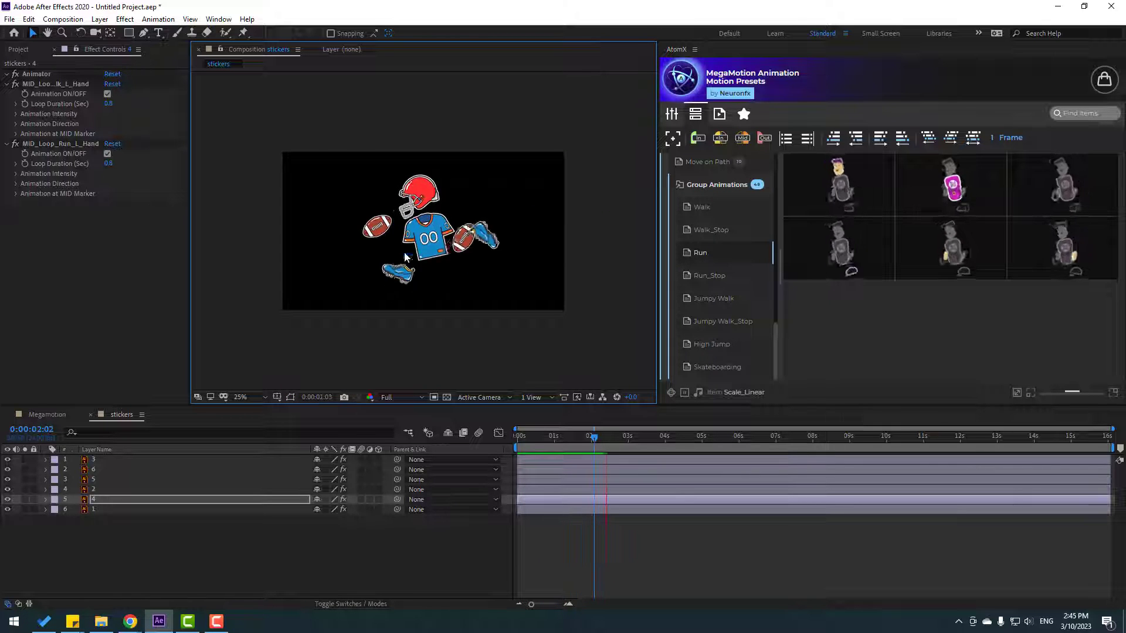
click(8, 81)
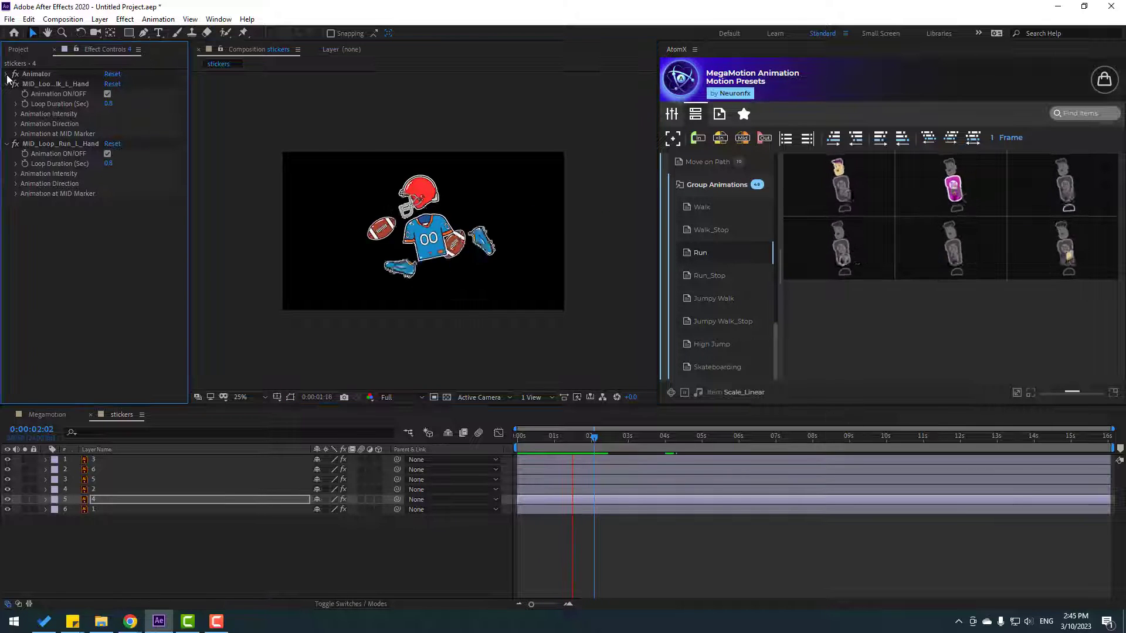